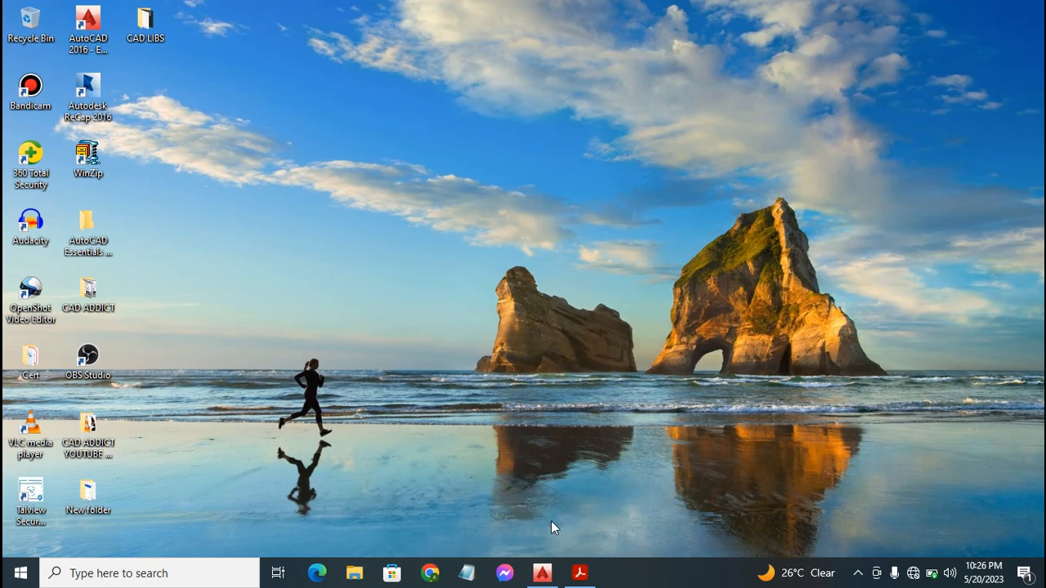
Switch to the exercise PDF in Acrobat Reader and examine the dimensions of the Exercise 8 drawing
{"action": "left_click", "coordinate": [581, 574]}
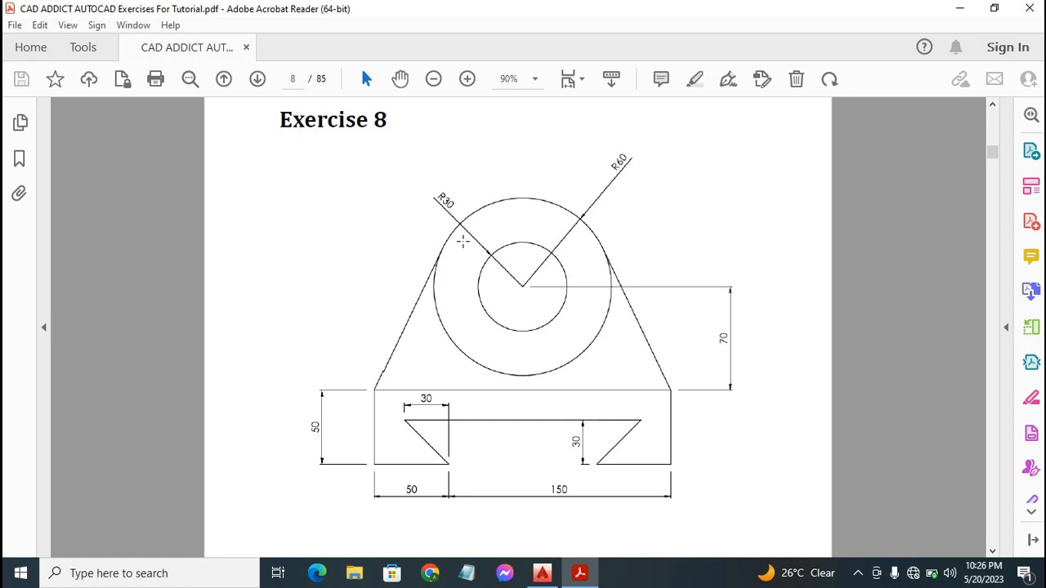
{"action": "scroll", "coordinate": [402, 217], "scroll_direction": "down", "scroll_amount": 2}
{"action": "scroll", "coordinate": [401, 214], "scroll_direction": "up", "scroll_amount": 2}
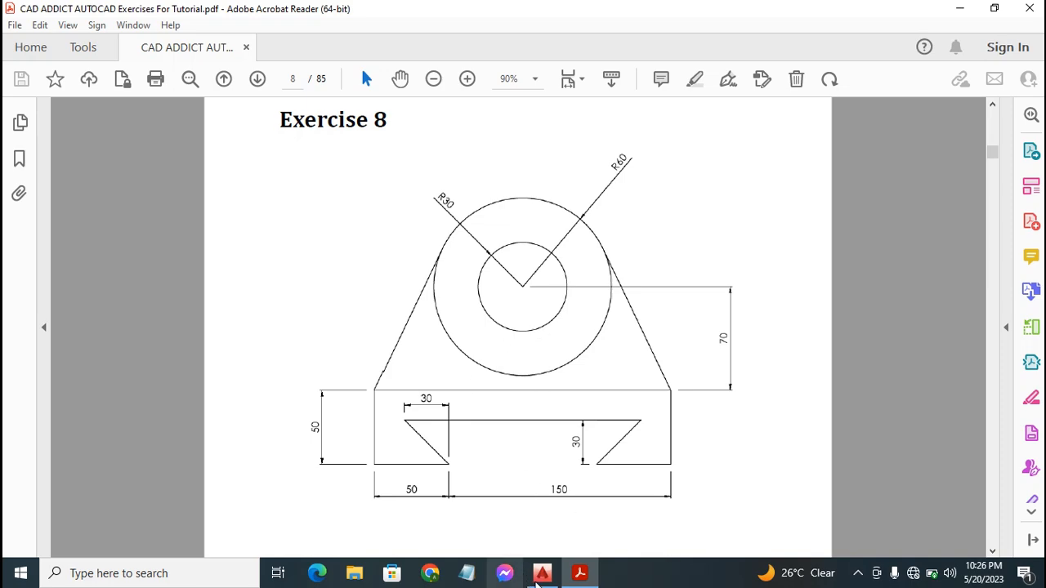
Switch to AutoCAD and create a new drawing from the acadiso template
{"action": "mouse_move", "coordinate": [542, 572]}
{"action": "left_click", "coordinate": [555, 543]}
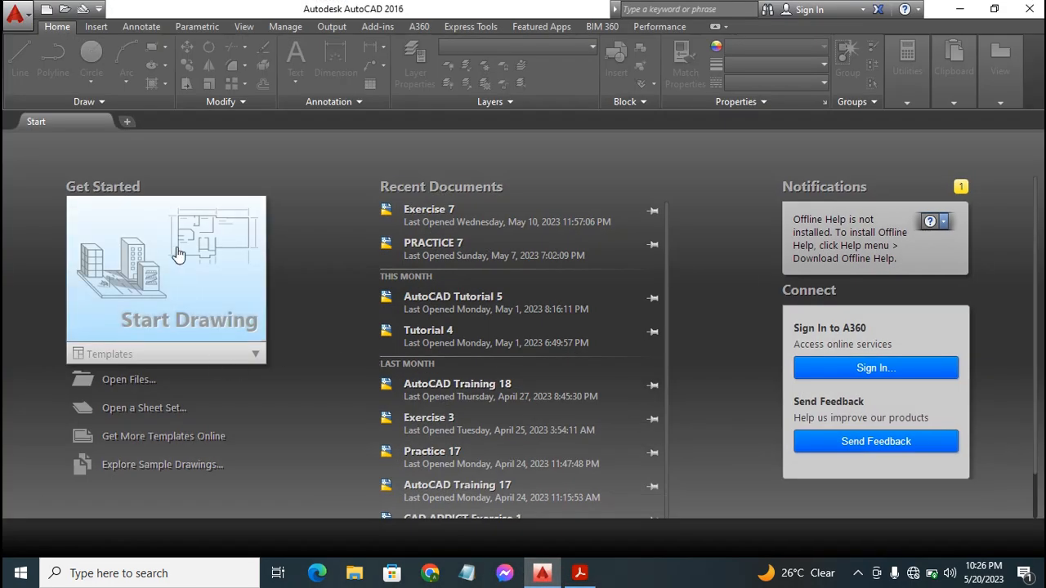
{"action": "left_click", "coordinate": [45, 10]}
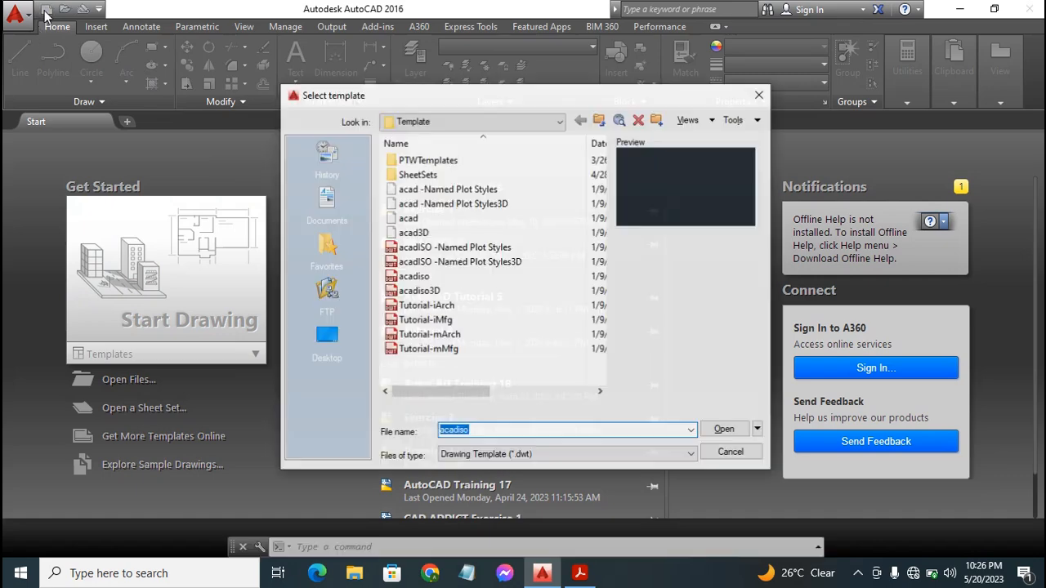
{"action": "double_click", "coordinate": [422, 276]}
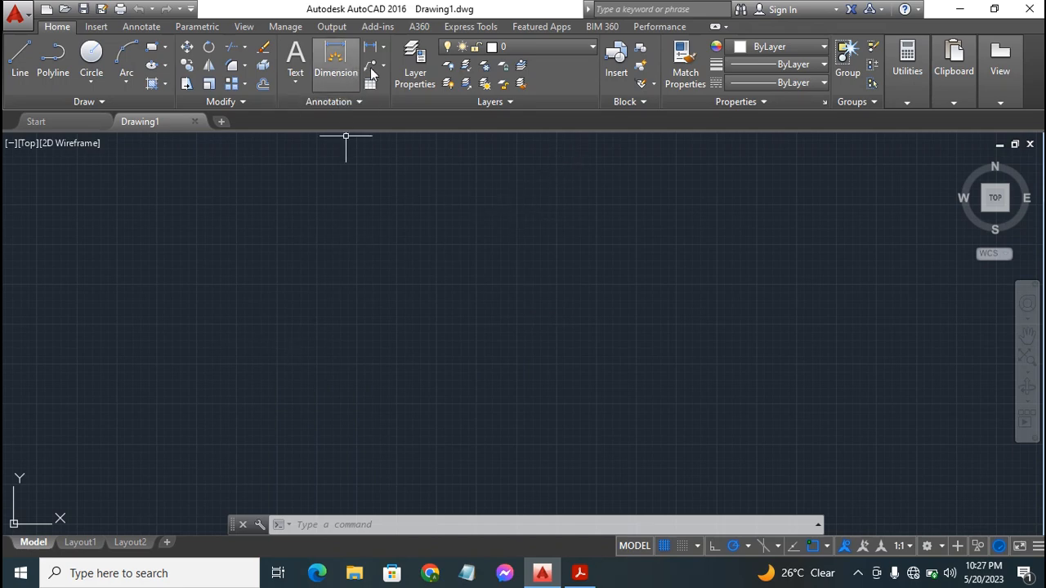
Create a new layer named "Construct 1" in the layer properties
{"action": "left_click", "coordinate": [410, 49]}
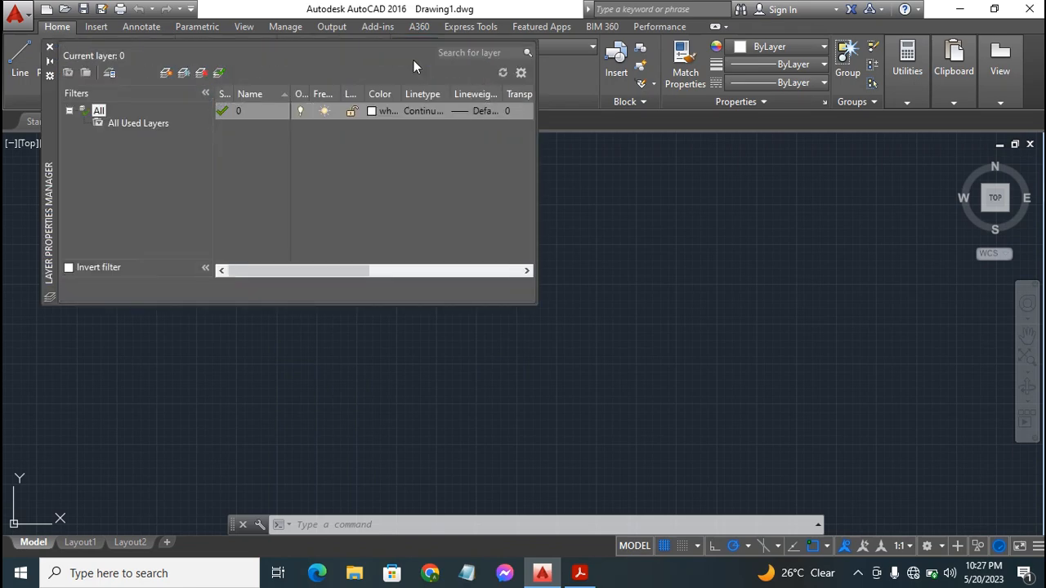
{"action": "right_click", "coordinate": [219, 136]}
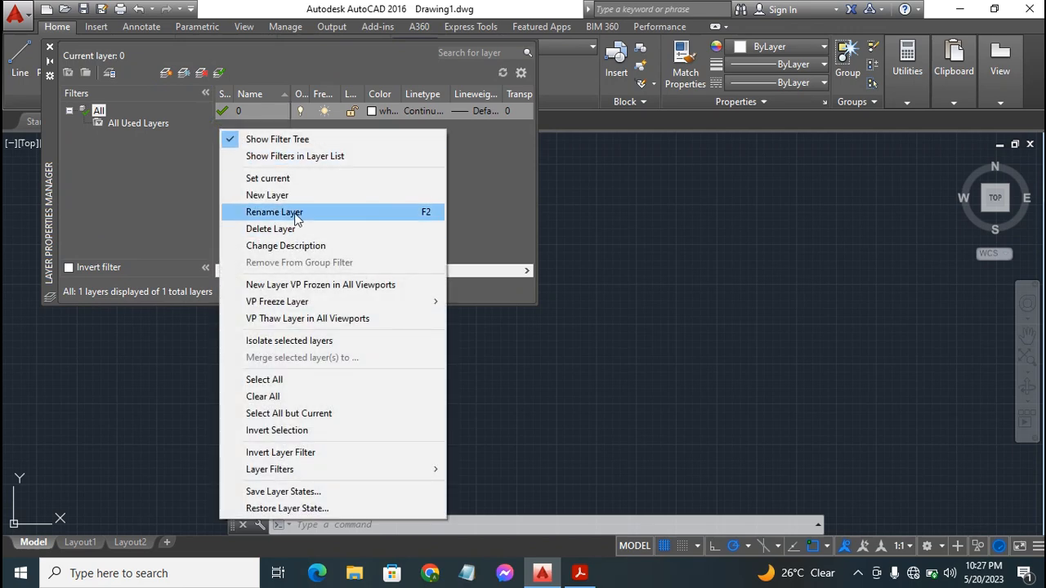
{"action": "left_click", "coordinate": [289, 196]}
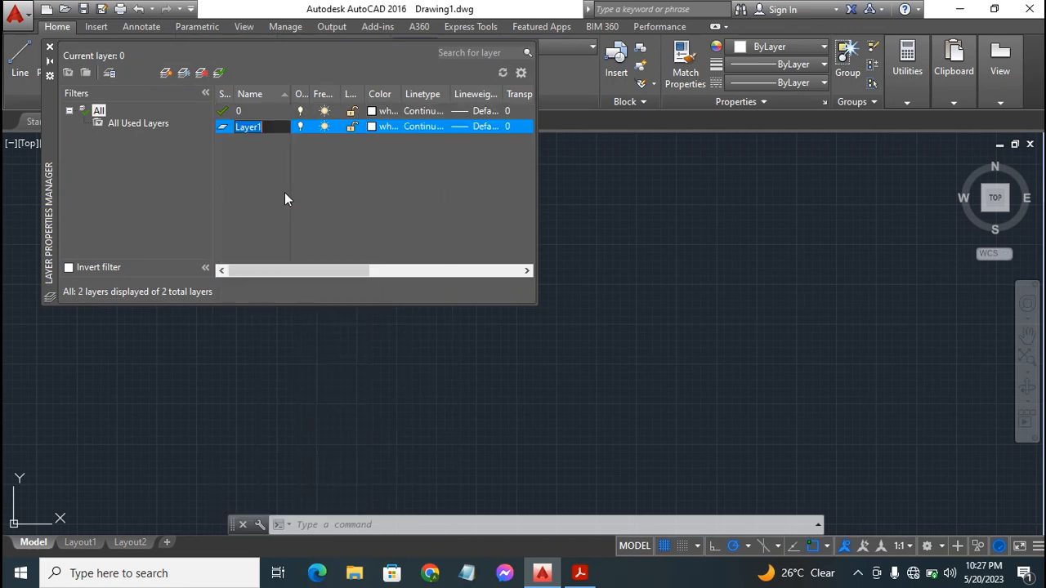
{"action": "type", "text": "Construct"}
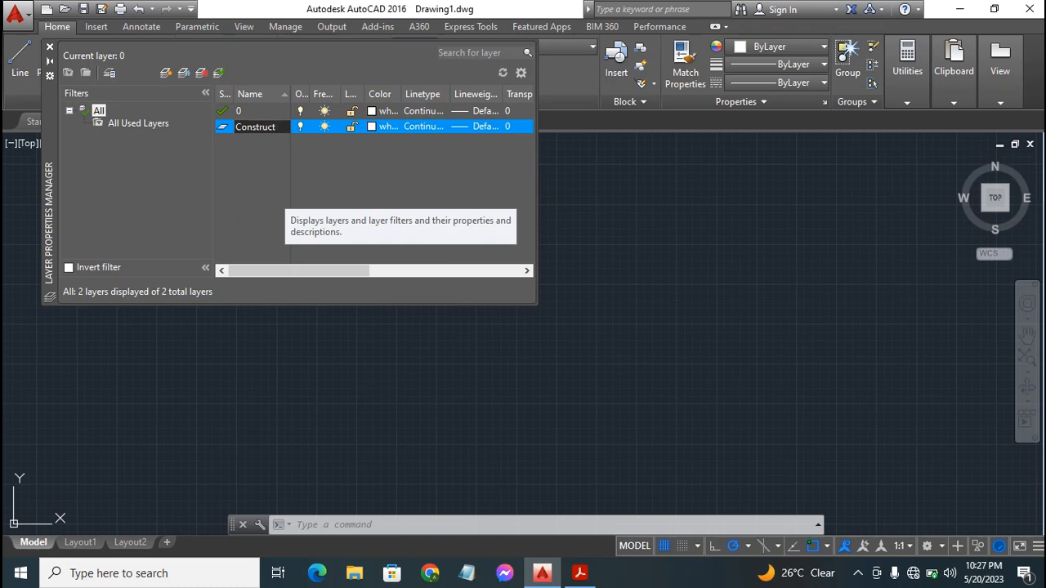
{"action": "type", "text": " 1"}
{"action": "key", "text": "Return"}
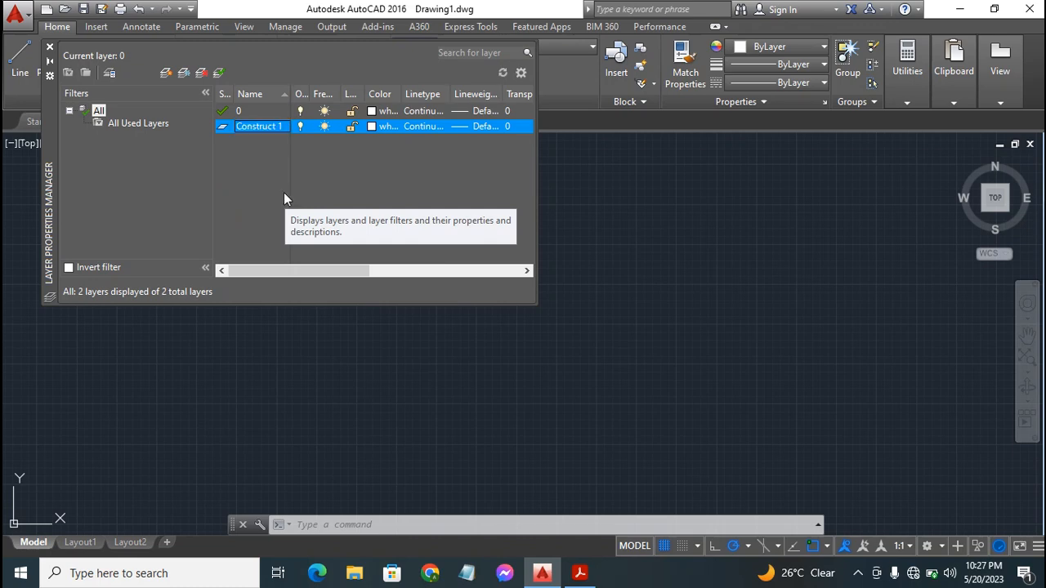
Set the Construct 1 layer's colour to cyan and close the layer manager
{"action": "left_click", "coordinate": [372, 126]}
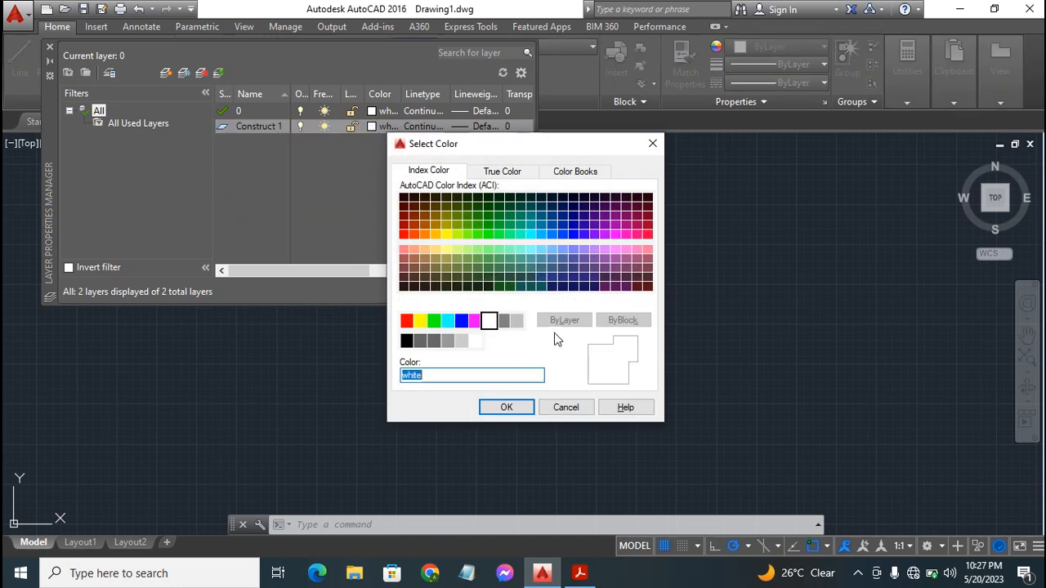
{"action": "left_click", "coordinate": [448, 319]}
{"action": "left_click", "coordinate": [504, 408]}
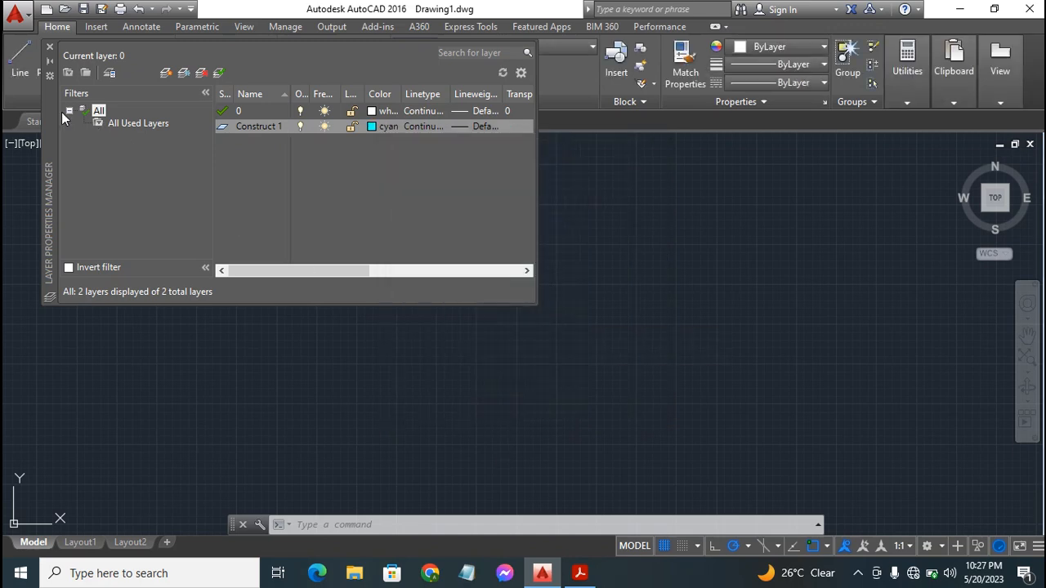
{"action": "left_click", "coordinate": [49, 50]}
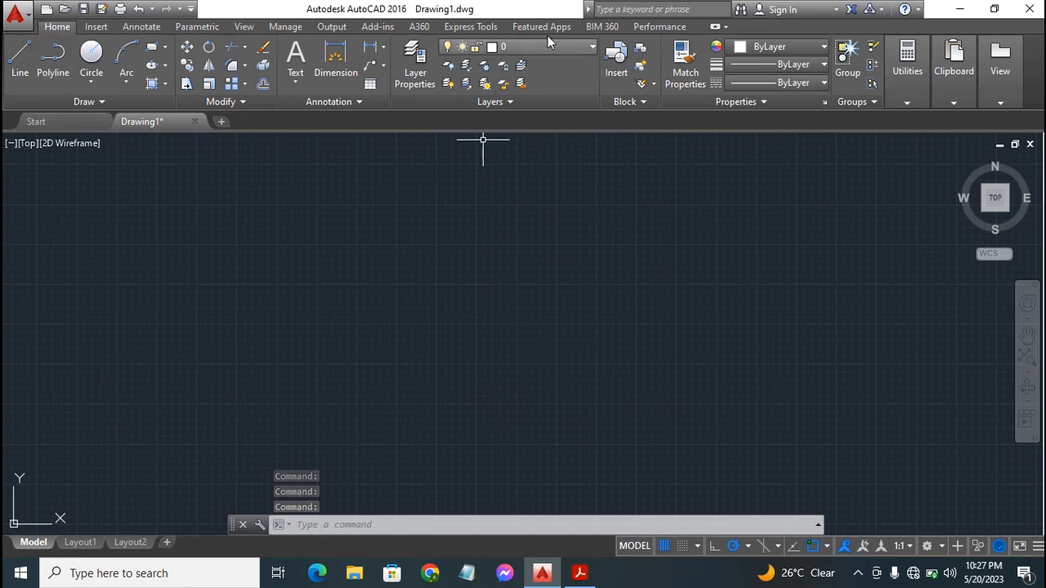
Add another layer named "Dimen 1", then make Construct 1 the current layer
{"action": "left_click", "coordinate": [416, 62]}
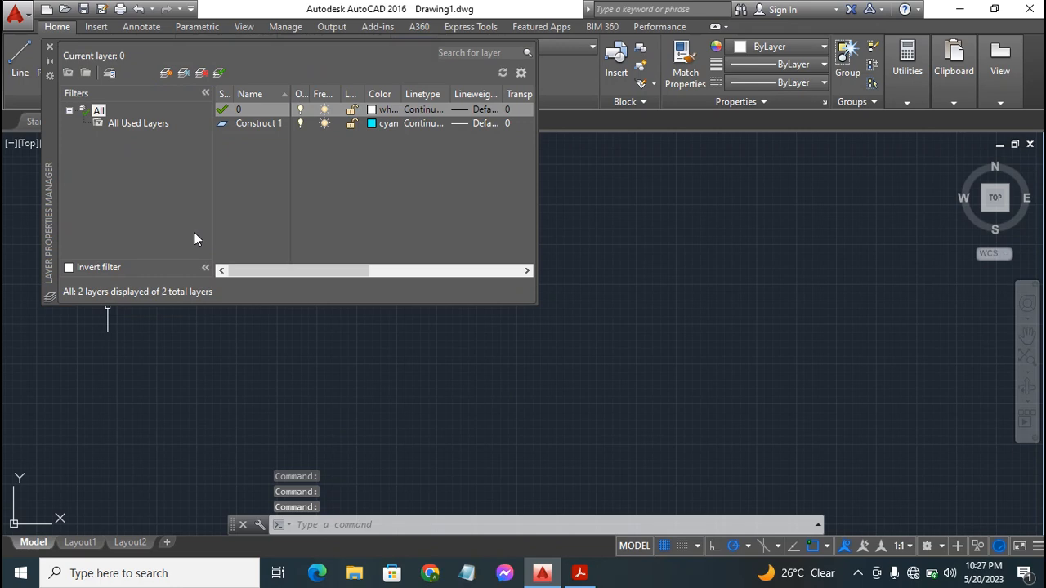
{"action": "right_click", "coordinate": [226, 153]}
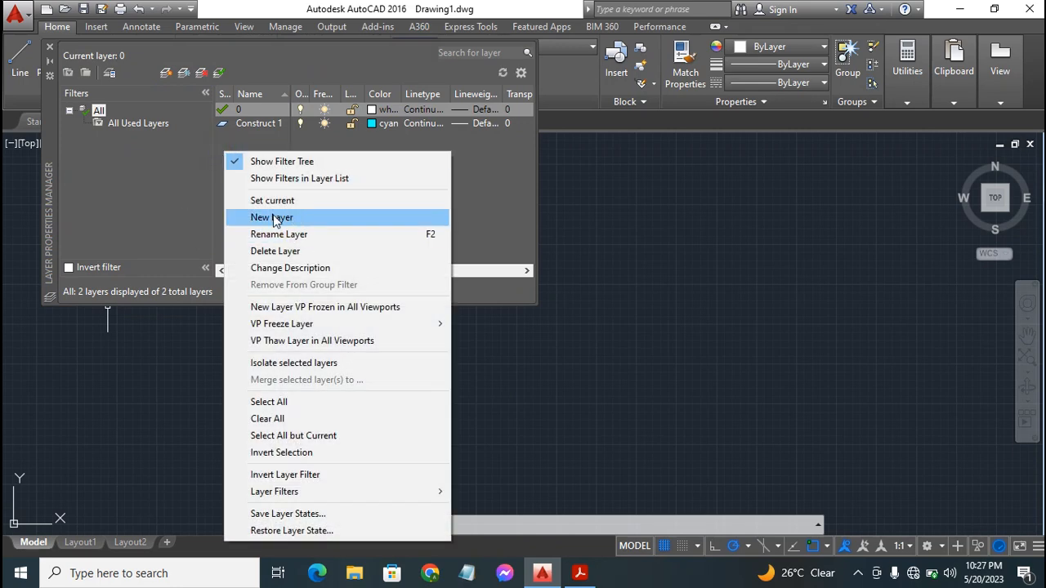
{"action": "left_click", "coordinate": [295, 219]}
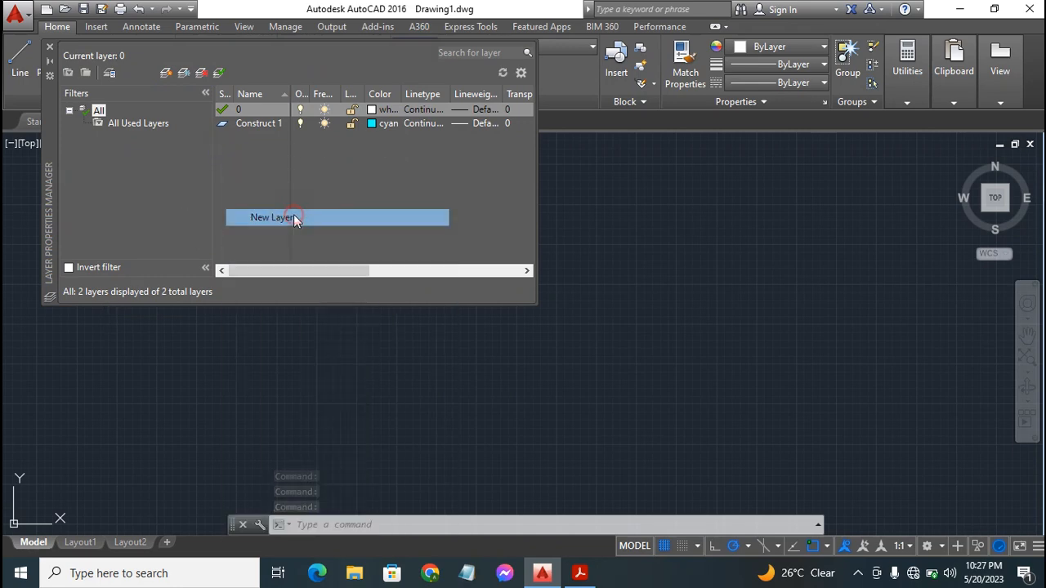
{"action": "type", "text": "Dimen"}
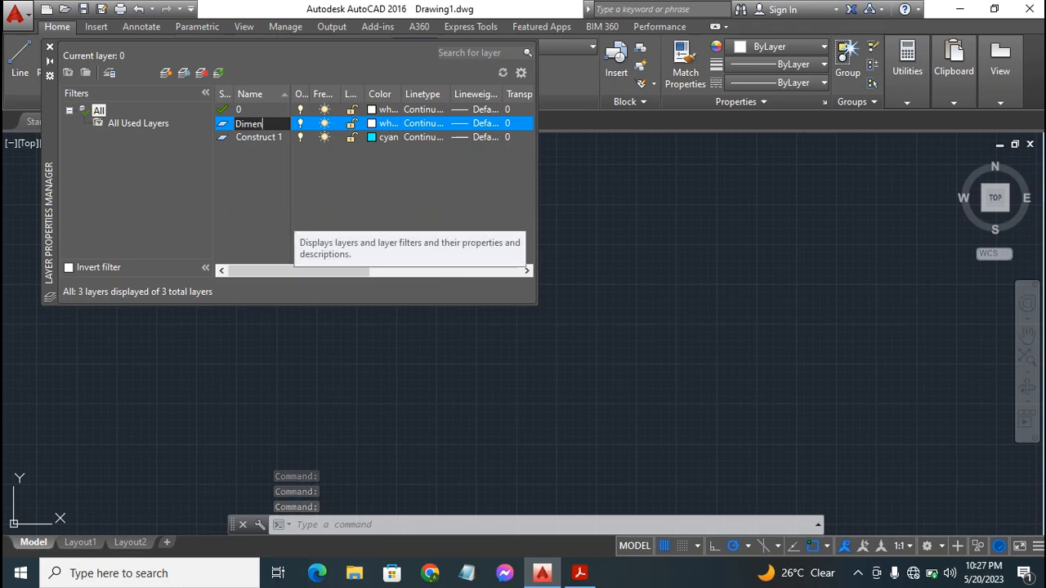
{"action": "type", "text": " 1"}
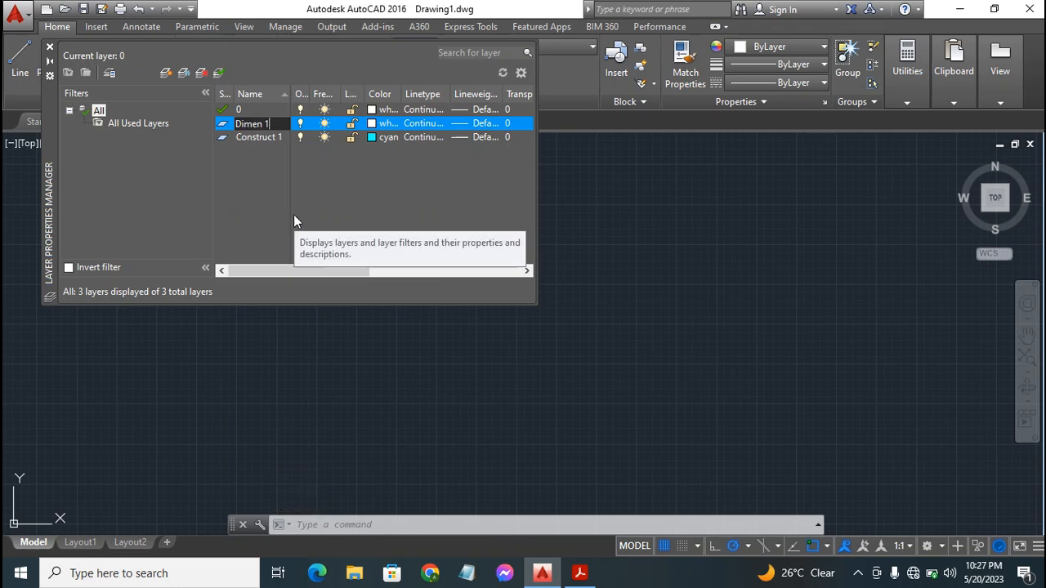
{"action": "key", "text": "Return"}
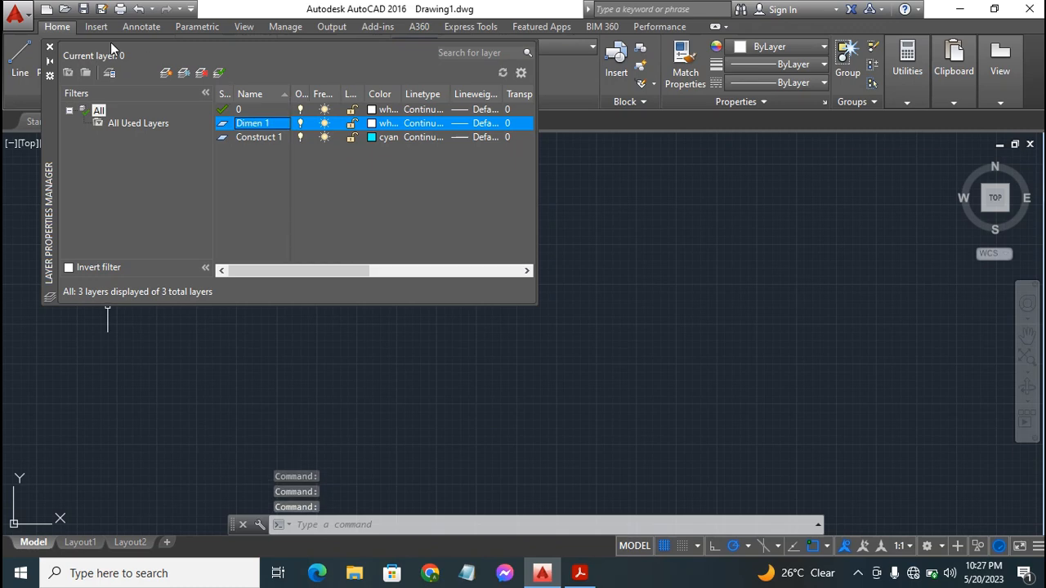
{"action": "left_click", "coordinate": [50, 47]}
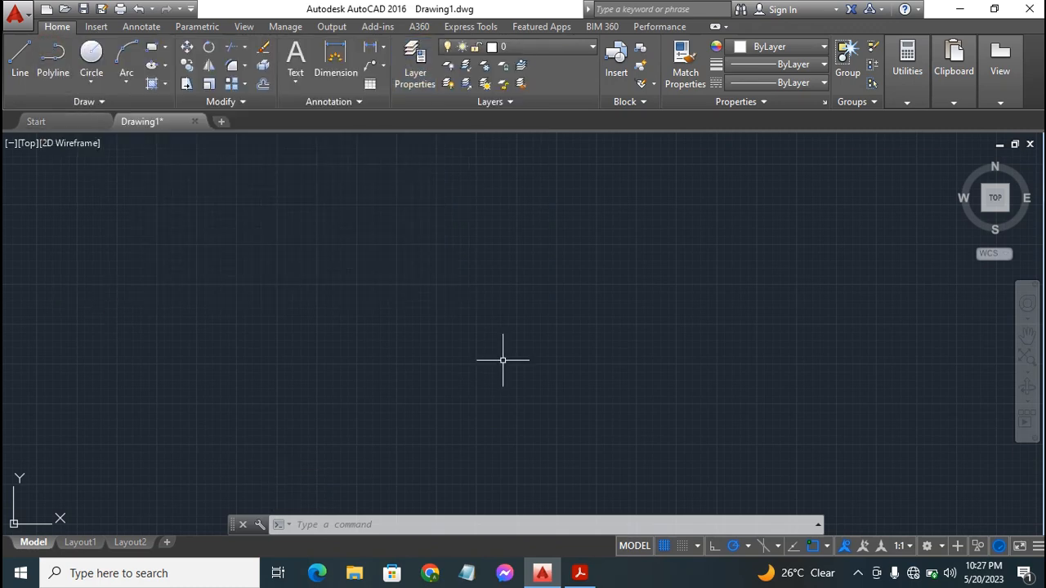
{"action": "left_click", "coordinate": [548, 47]}
{"action": "left_click", "coordinate": [537, 86]}
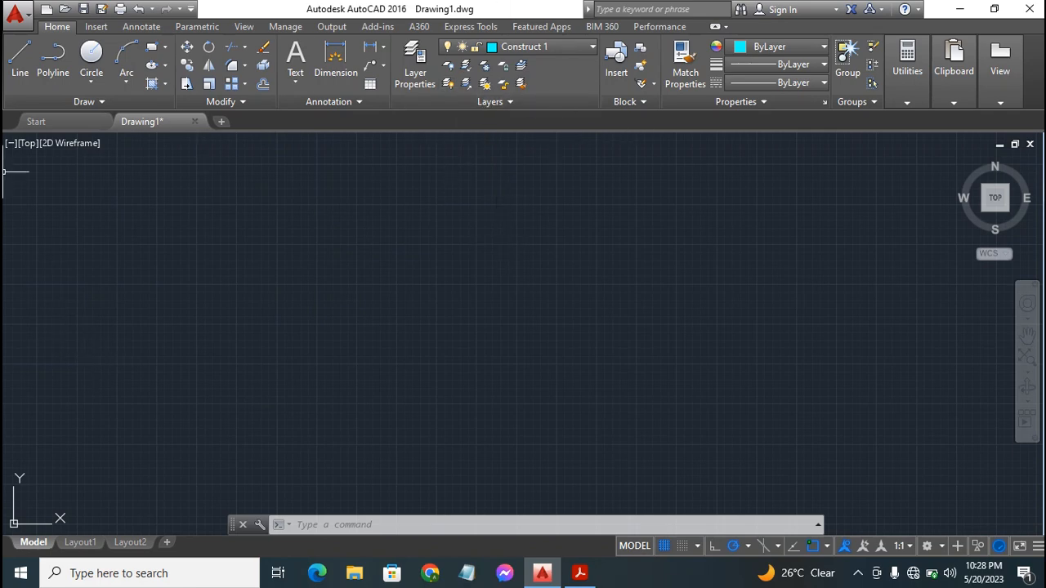
{"action": "left_click", "coordinate": [91, 103]}
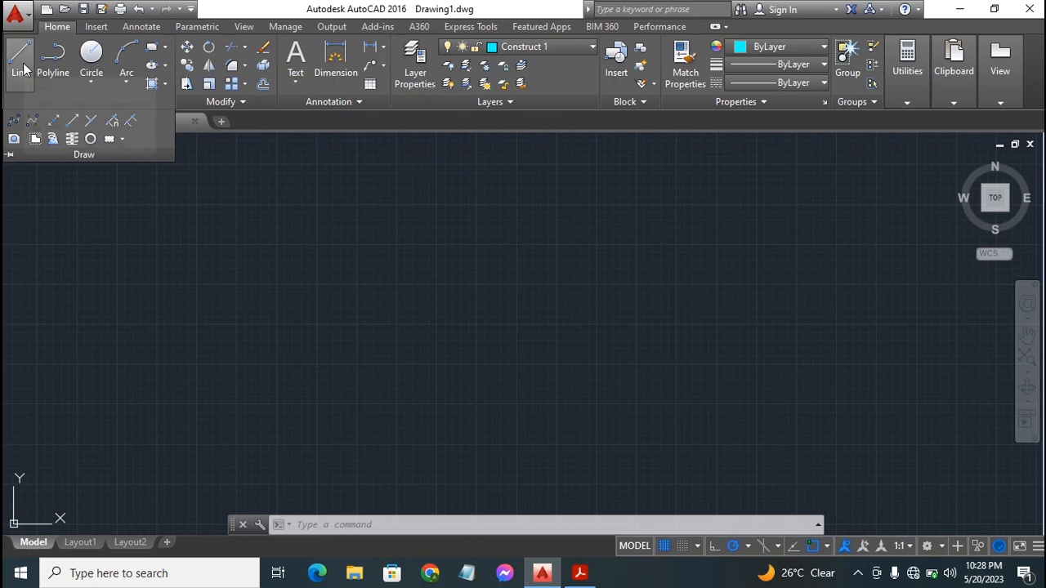
{"action": "left_click", "coordinate": [23, 65]}
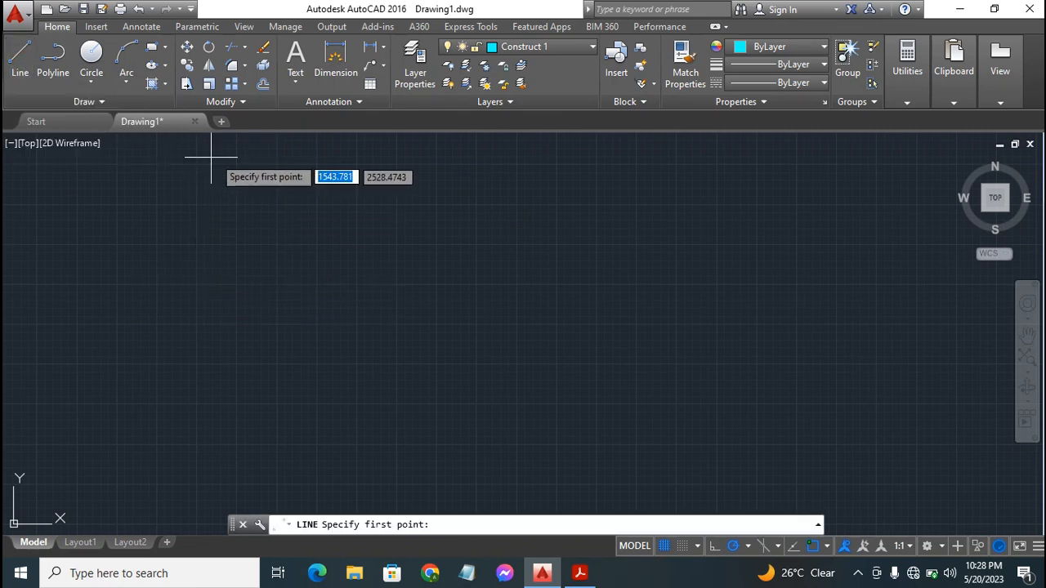
{"action": "left_click", "coordinate": [78, 103]}
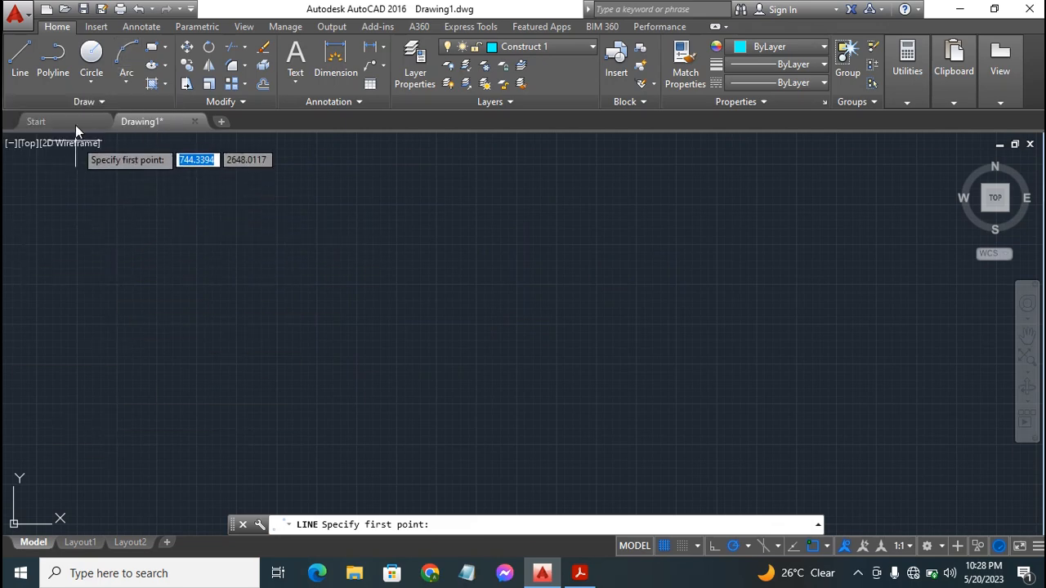
Draw a vertical and a horizontal construction line through the origin 0,0
{"action": "left_click", "coordinate": [82, 103]}
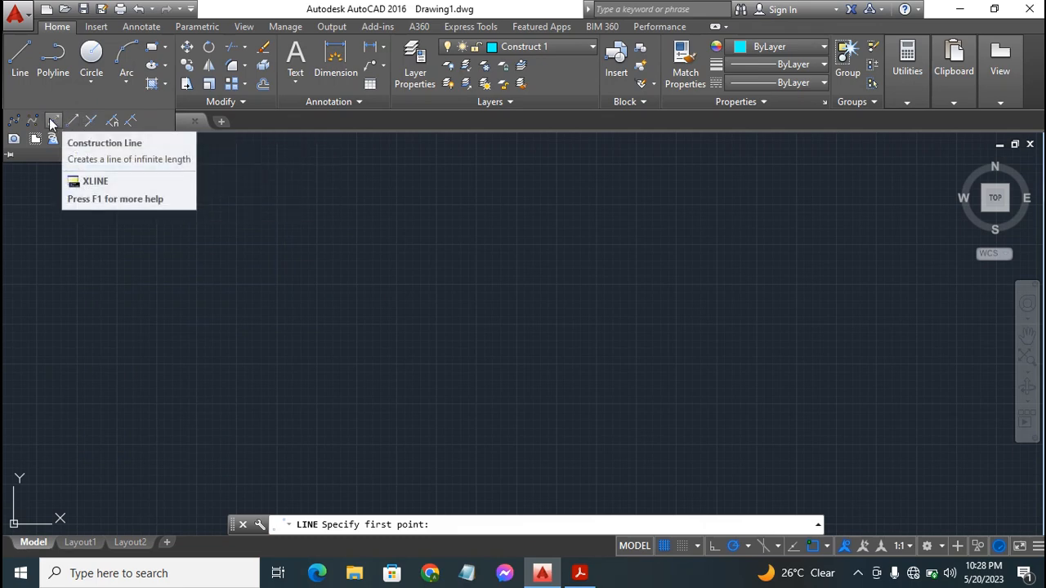
{"action": "left_click", "coordinate": [52, 123]}
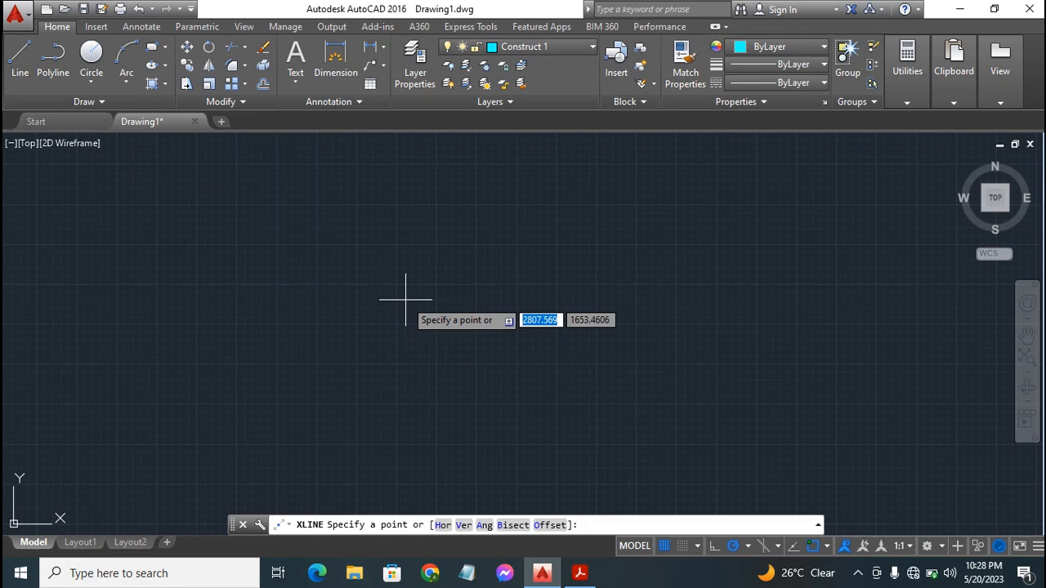
{"action": "type", "text": "0"}
{"action": "key", "text": "Tab"}
{"action": "key", "text": "BackSpace"}
{"action": "type", "text": "0"}
{"action": "key", "text": "Return"}
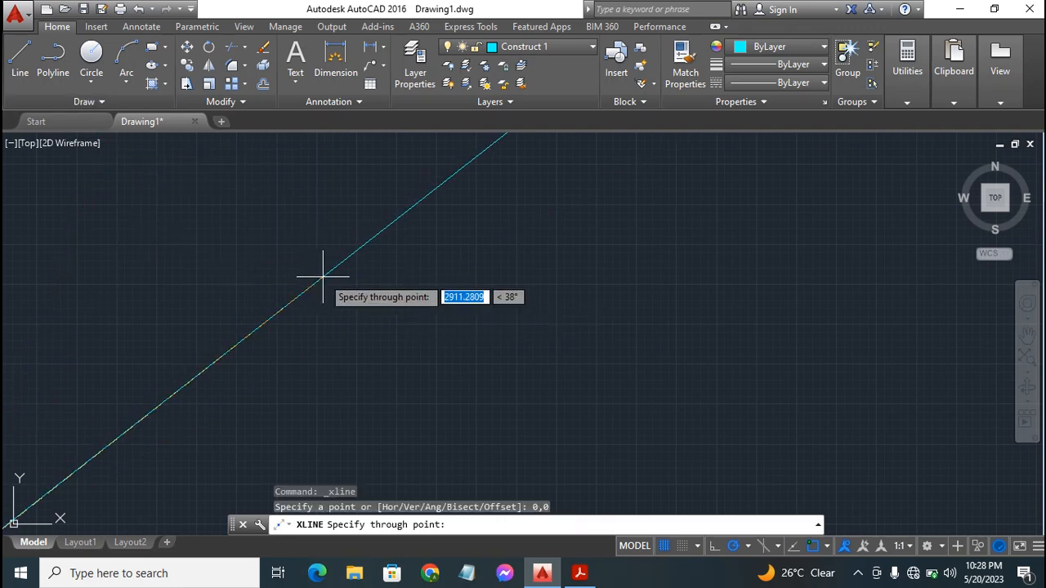
{"action": "scroll", "coordinate": [323, 276], "scroll_direction": "down", "scroll_amount": 1}
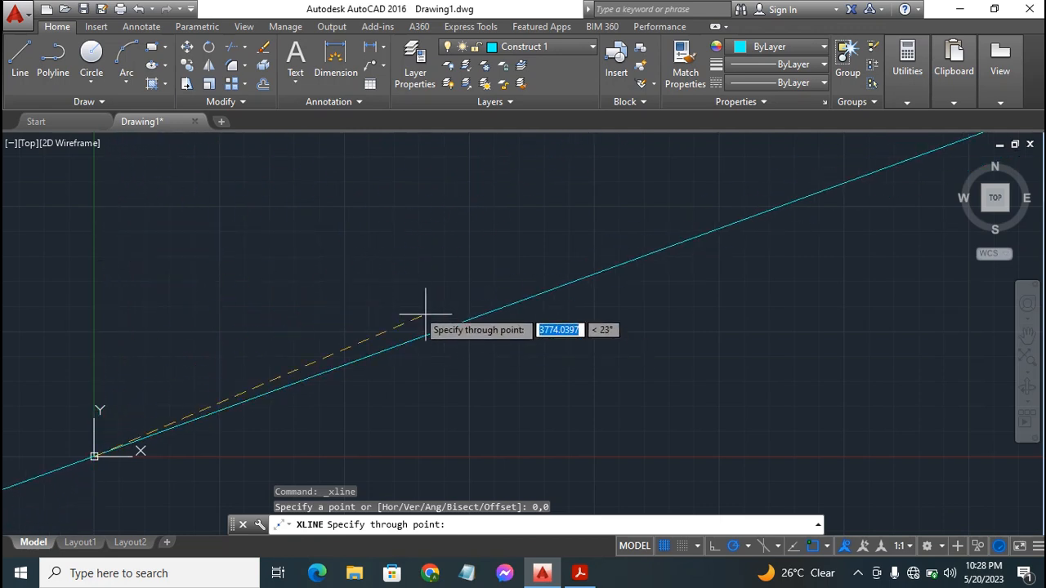
{"action": "left_click", "coordinate": [94, 236]}
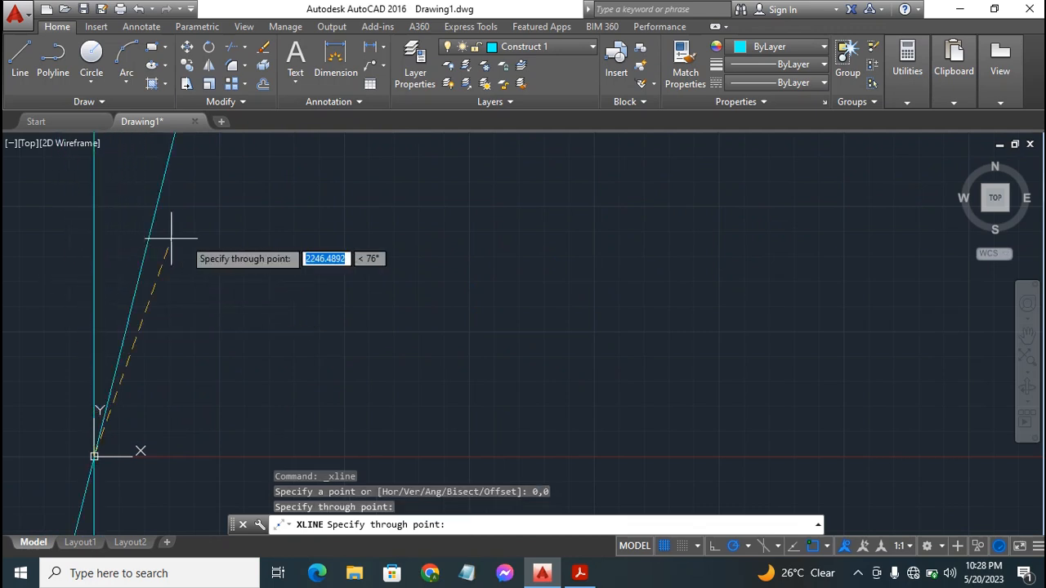
{"action": "left_click", "coordinate": [364, 456]}
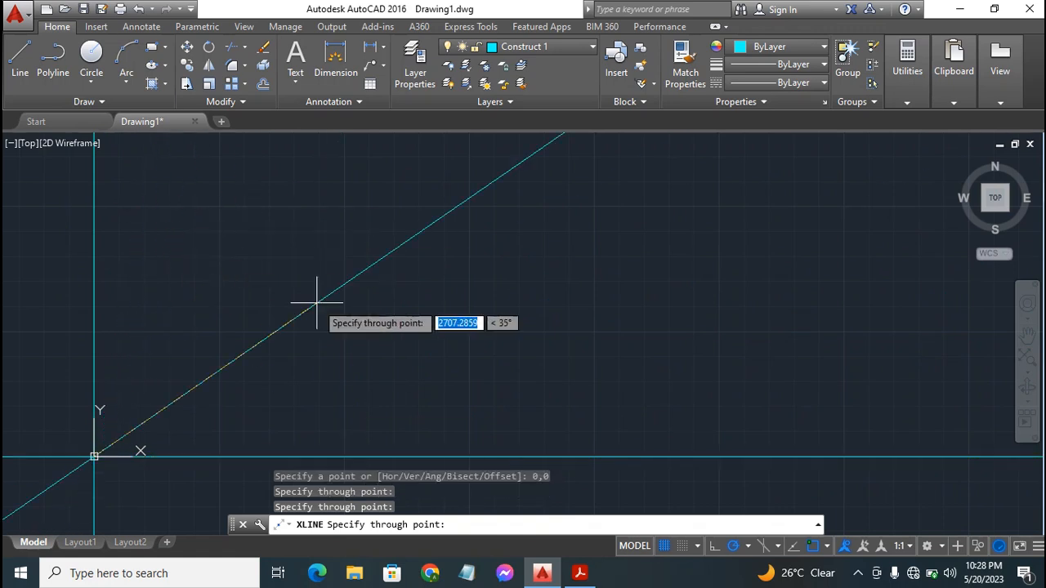
{"action": "key", "text": "Escape"}
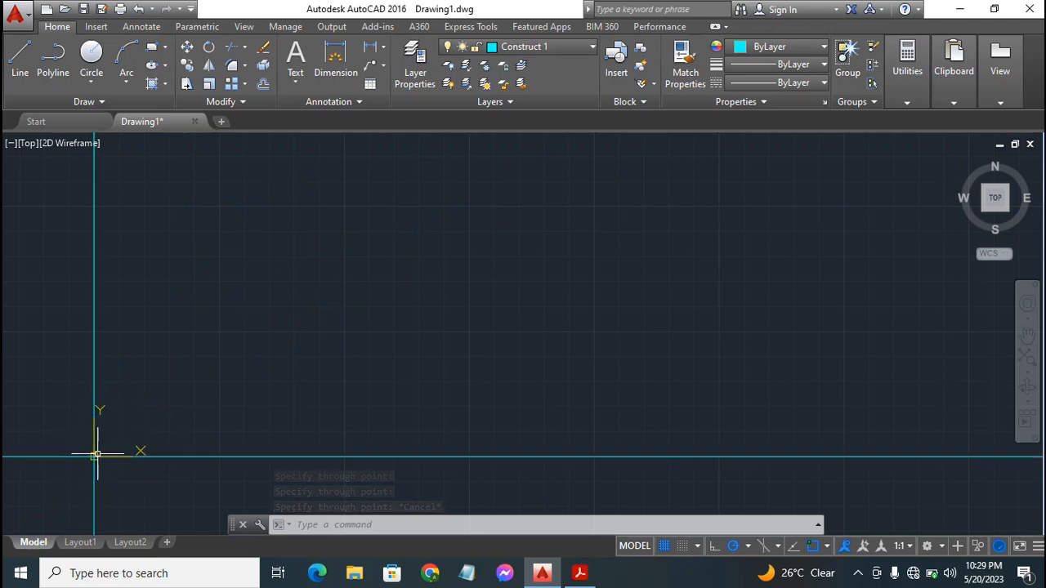
Turn off showing the UCS icon at the origin
{"action": "left_click", "coordinate": [95, 456]}
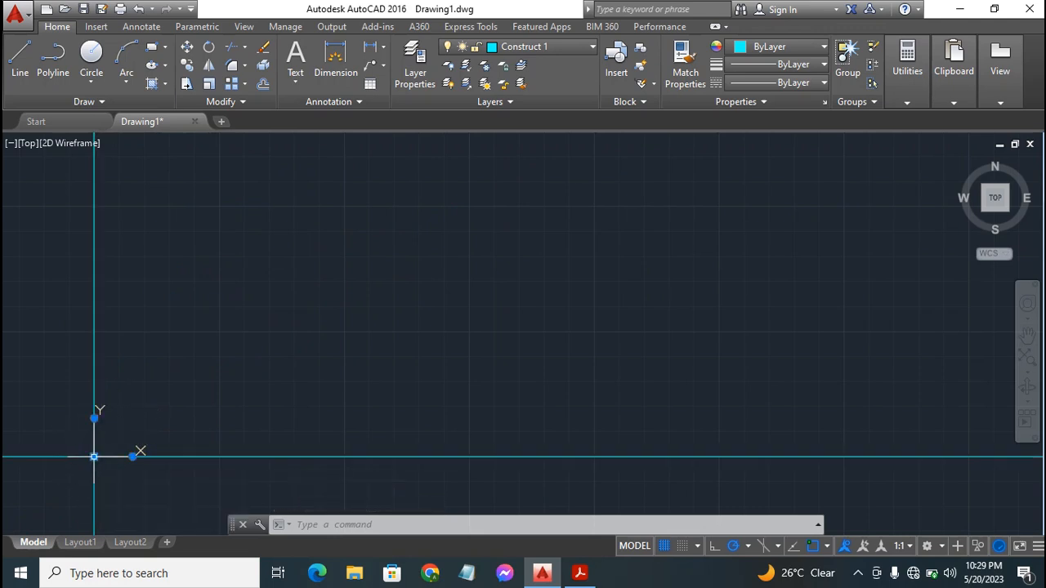
{"action": "right_click", "coordinate": [95, 456]}
{"action": "mouse_move", "coordinate": [170, 447]}
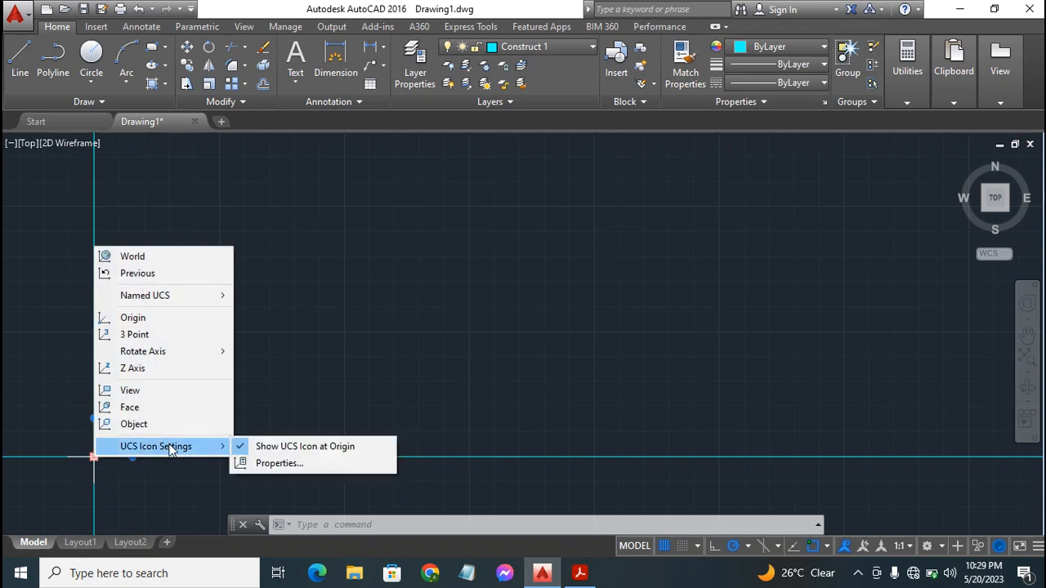
{"action": "left_click", "coordinate": [327, 447]}
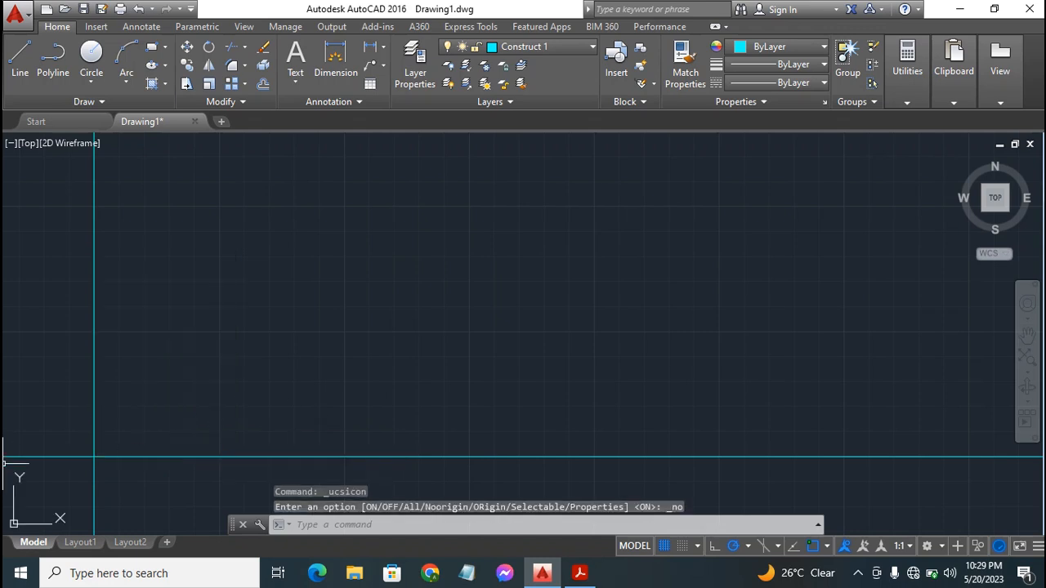
{"action": "scroll", "coordinate": [618, 297], "scroll_direction": "down", "scroll_amount": 1}
{"action": "scroll", "coordinate": [620, 296], "scroll_direction": "down", "scroll_amount": 1}
{"action": "scroll", "coordinate": [620, 297], "scroll_direction": "up", "scroll_amount": 2}
{"action": "scroll", "coordinate": [619, 297], "scroll_direction": "down", "scroll_amount": 1}
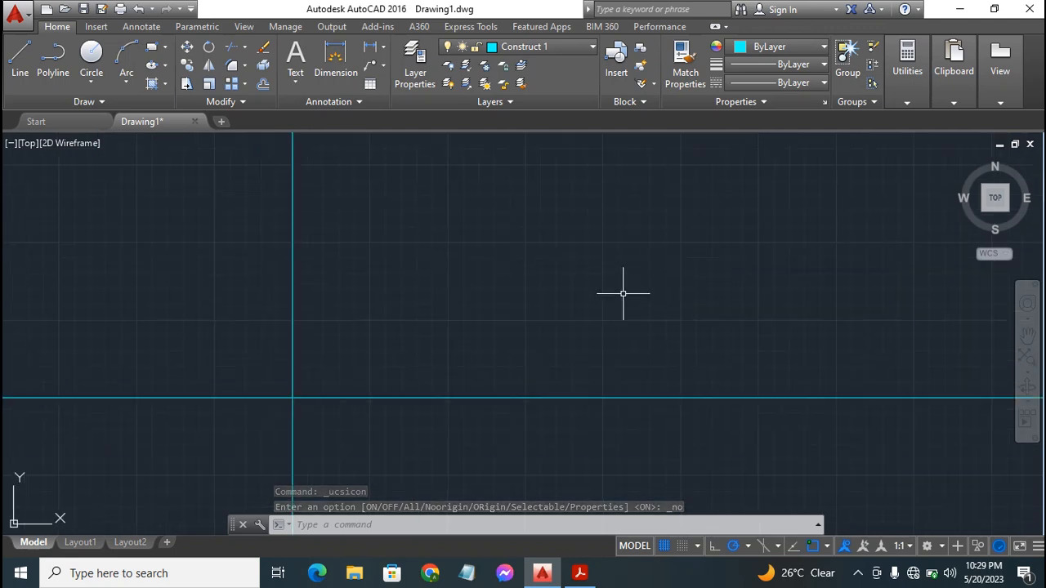
Check the overall base width in the Exercise 8 PDF and offset the vertical construction line 200 units to the right in AutoCAD
{"action": "left_click", "coordinate": [578, 574]}
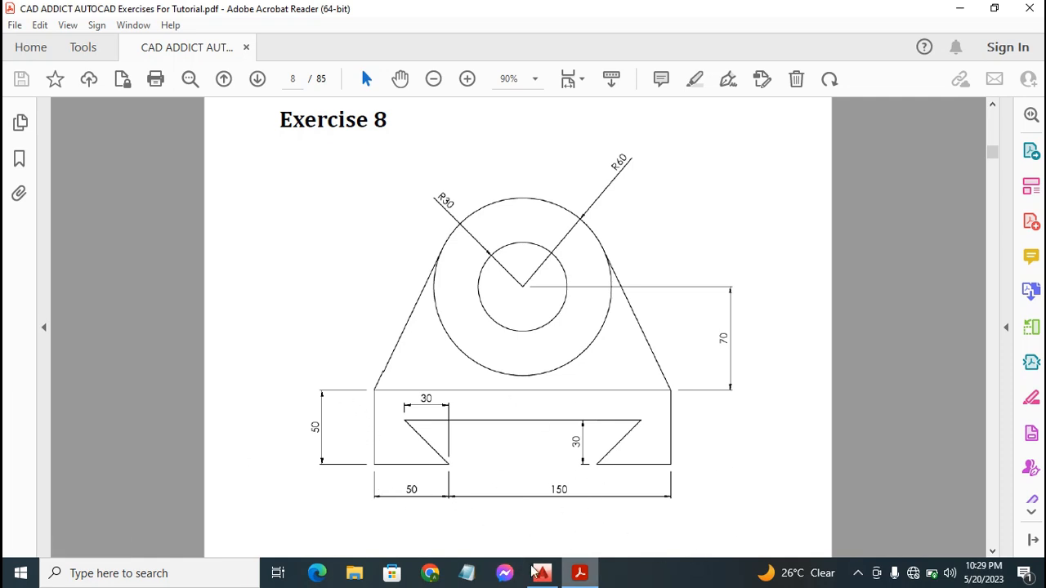
{"action": "mouse_move", "coordinate": [573, 577]}
{"action": "mouse_move", "coordinate": [541, 575]}
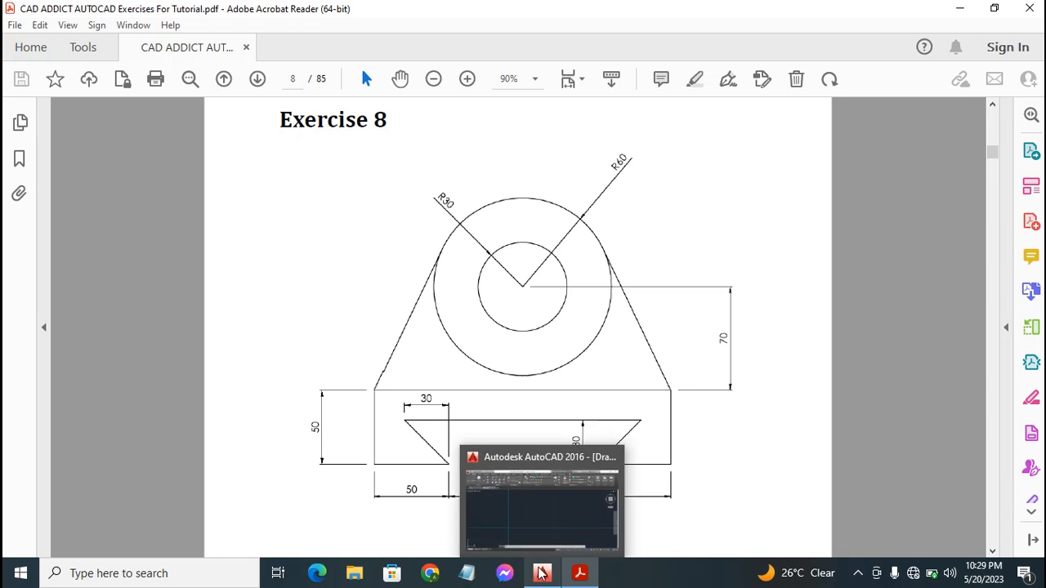
{"action": "left_click", "coordinate": [541, 575]}
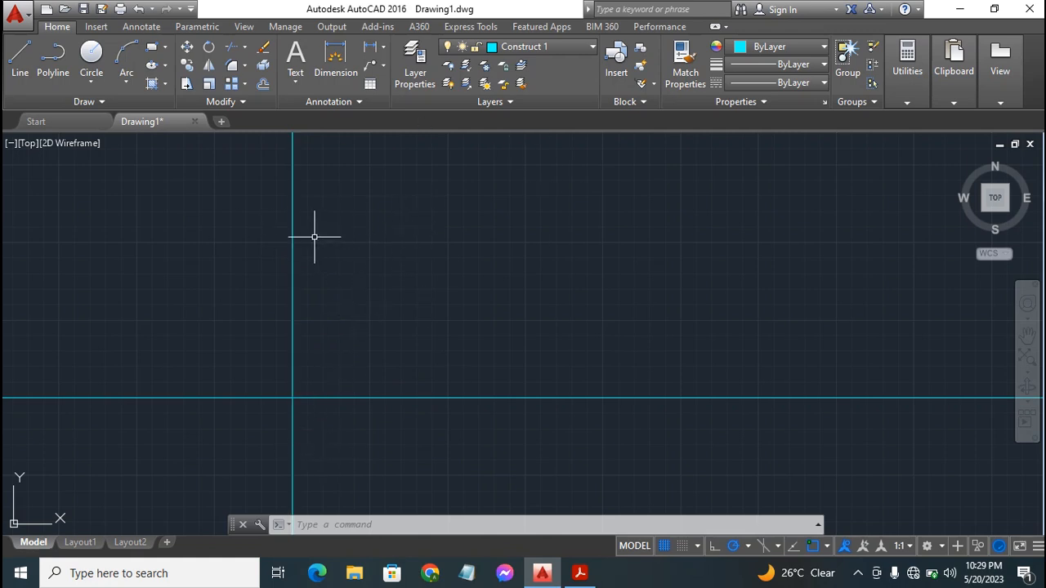
{"action": "left_click", "coordinate": [261, 84]}
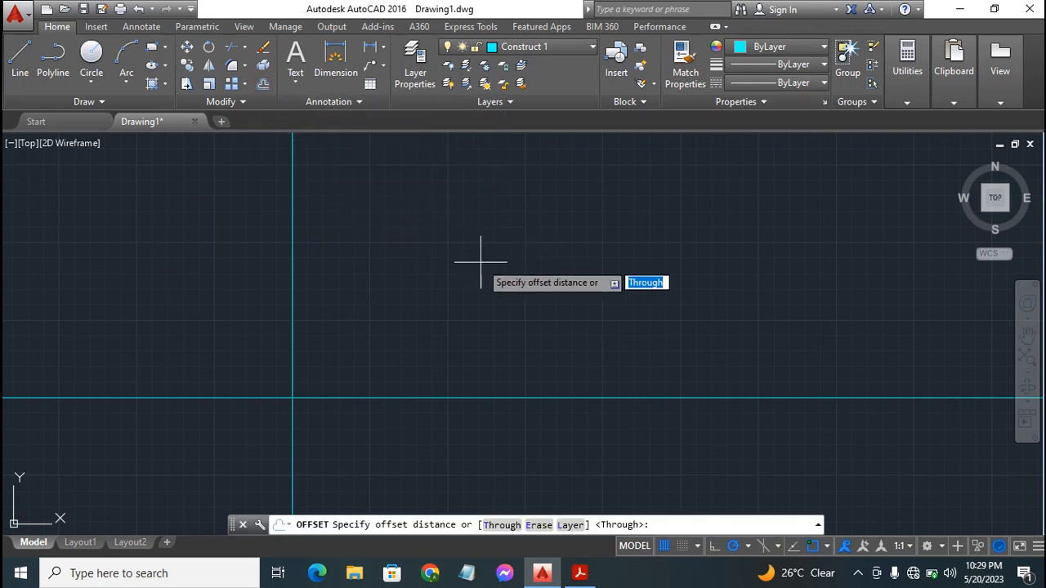
{"action": "type", "text": "200"}
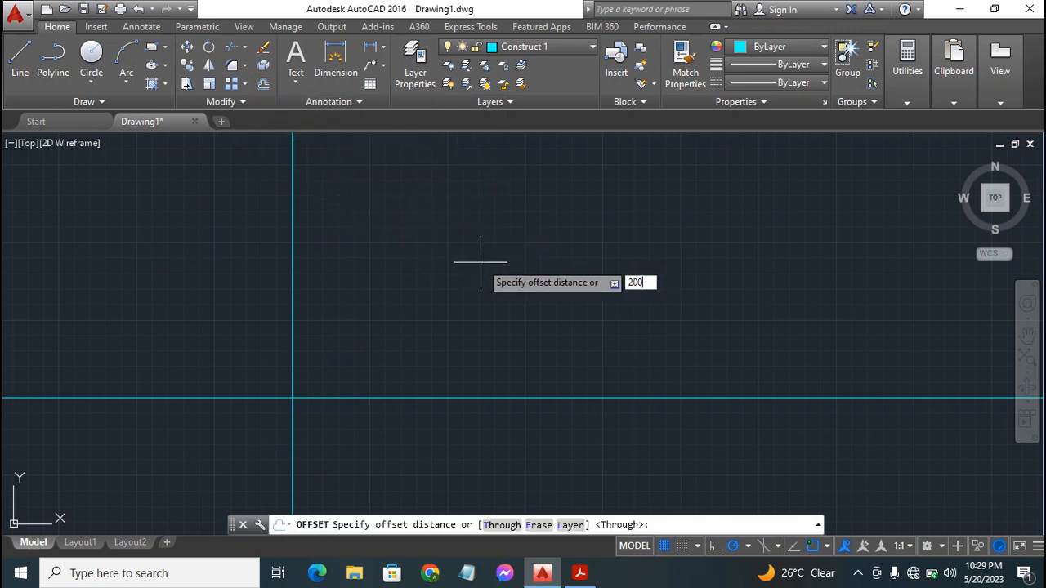
{"action": "key", "text": "Return"}
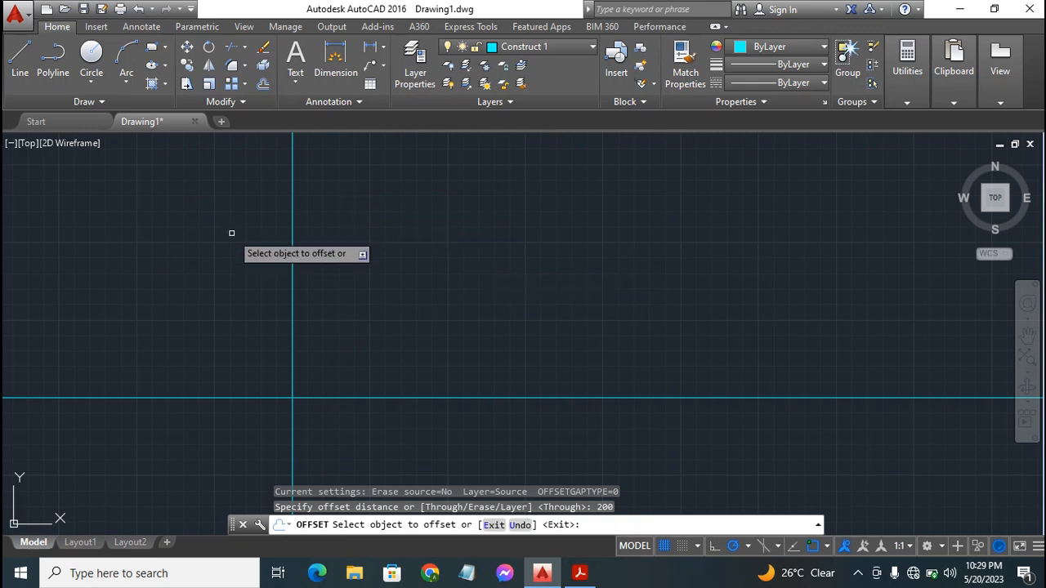
{"action": "left_click", "coordinate": [292, 240]}
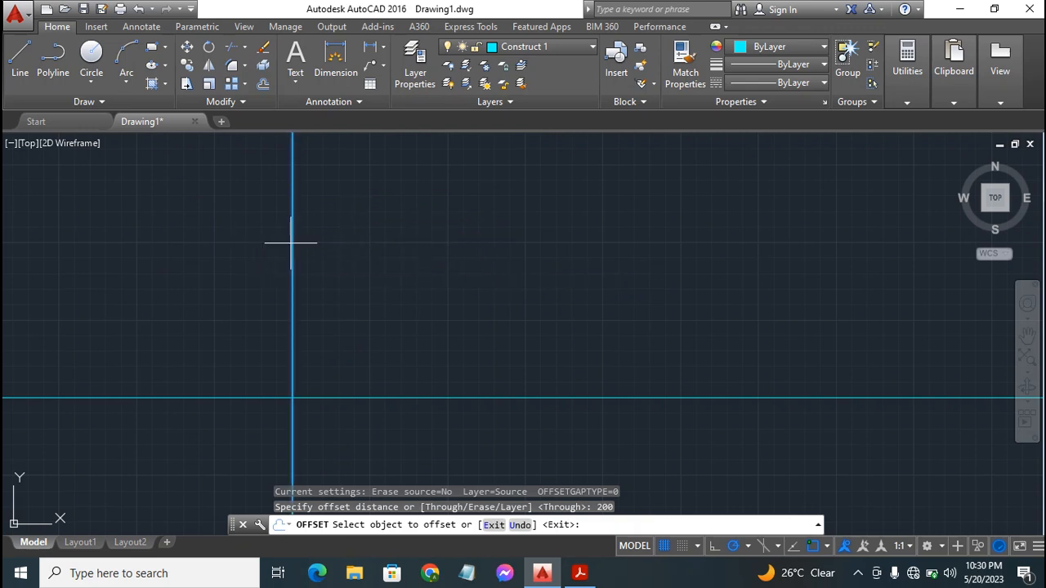
{"action": "left_click", "coordinate": [652, 286]}
{"action": "key", "text": "Escape"}
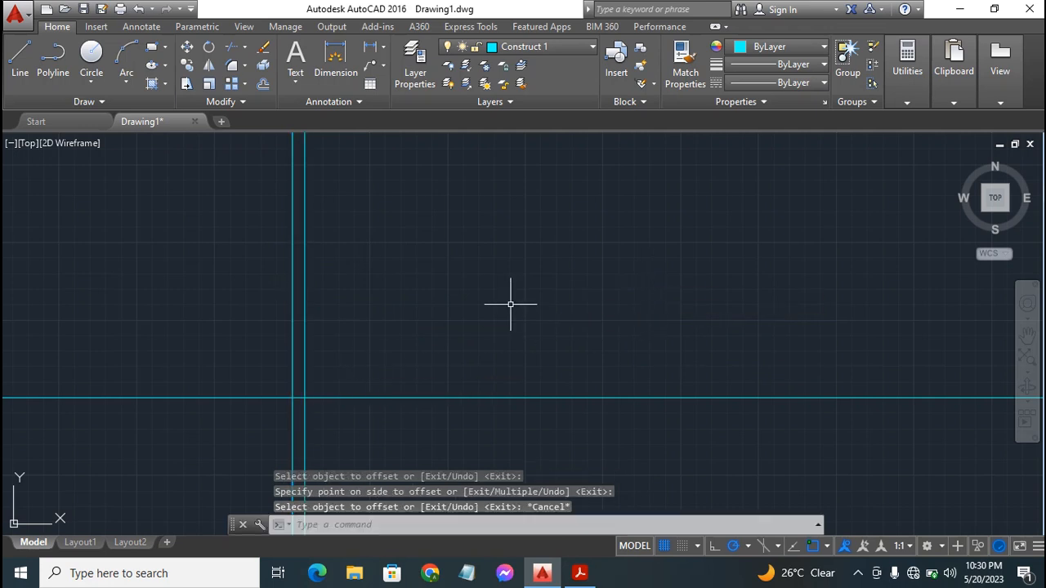
Bring both vertical construction lines into close view and recheck the base dimensions in the Exercise 8 PDF
{"action": "scroll", "coordinate": [436, 358], "scroll_direction": "up", "scroll_amount": 2}
{"action": "scroll", "coordinate": [435, 357], "scroll_direction": "up", "scroll_amount": 4}
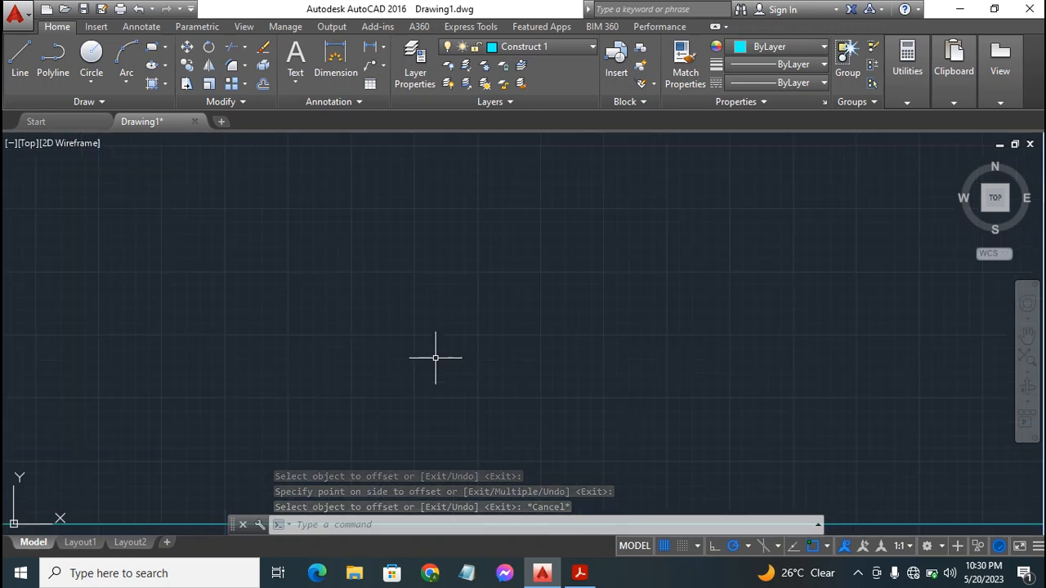
{"action": "left_click", "coordinate": [1028, 335]}
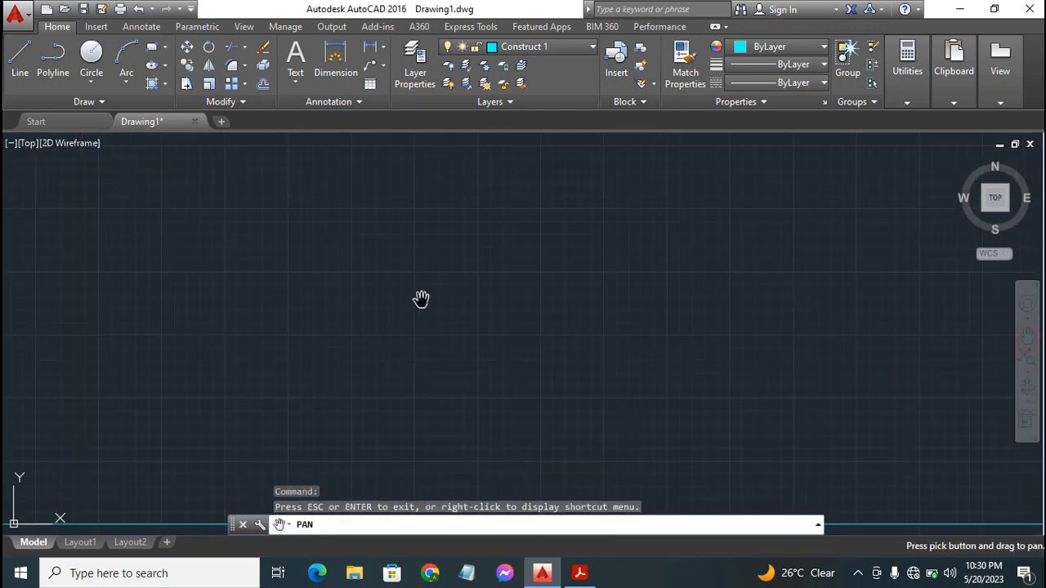
{"action": "left_click_drag", "start_coordinate": [63, 392], "coordinate": [705, 276]}
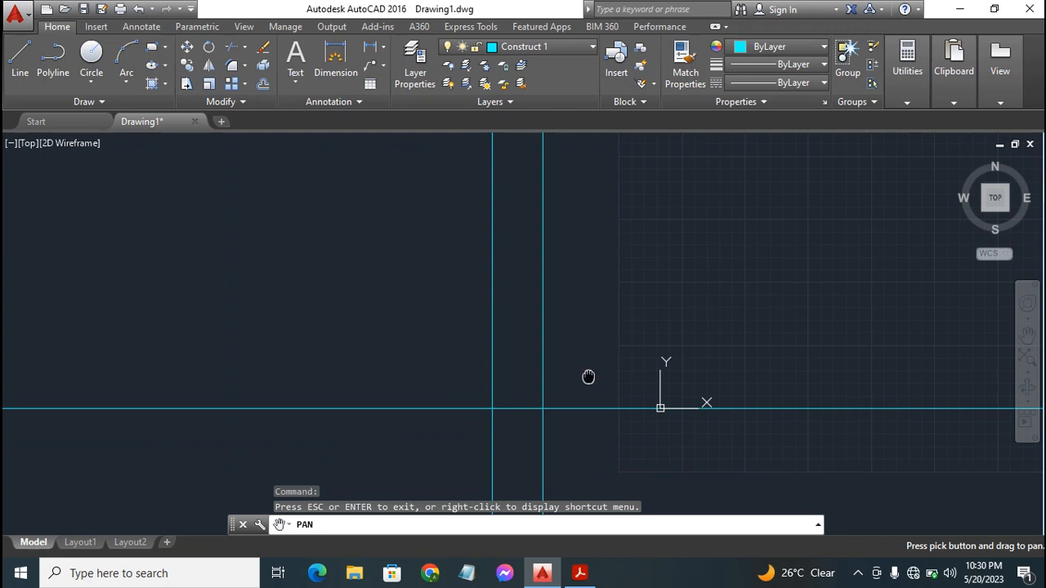
{"action": "left_click_drag", "start_coordinate": [589, 377], "coordinate": [593, 322]}
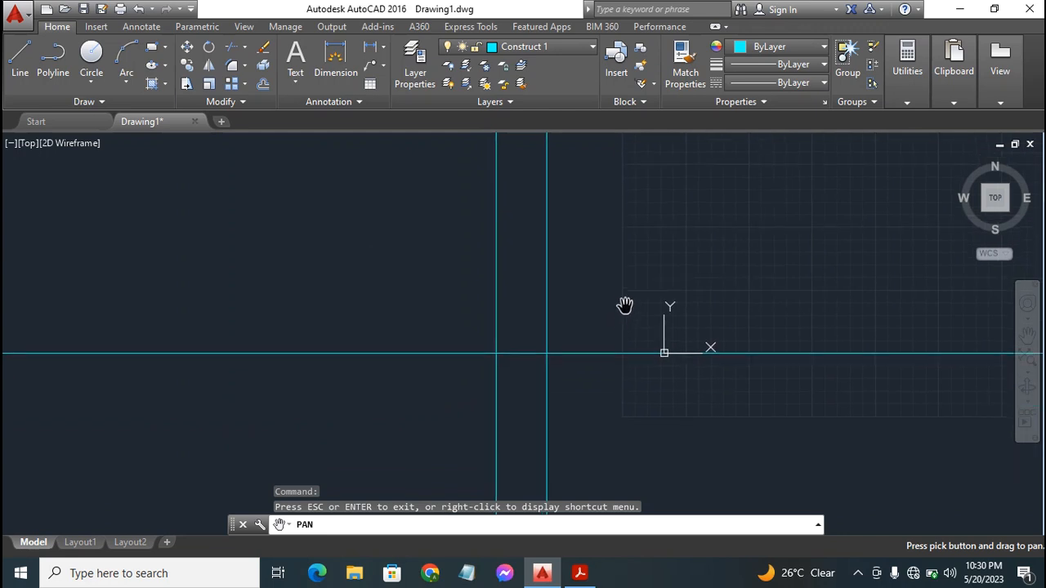
{"action": "scroll", "coordinate": [624, 305], "scroll_direction": "up", "scroll_amount": 6}
{"action": "left_click_drag", "start_coordinate": [202, 363], "coordinate": [507, 327]}
{"action": "scroll", "coordinate": [506, 338], "scroll_direction": "up", "scroll_amount": 4}
{"action": "scroll", "coordinate": [624, 353], "scroll_direction": "down", "scroll_amount": 2}
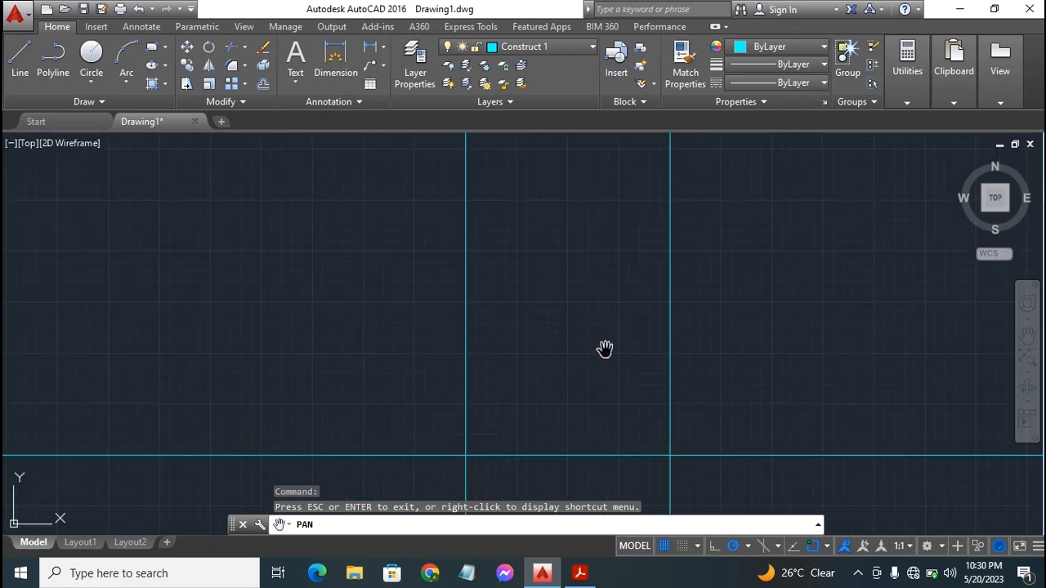
{"action": "mouse_move", "coordinate": [609, 447]}
{"action": "left_mouse_down"}
{"action": "mouse_move", "coordinate": [561, 303]}
{"action": "mouse_move", "coordinate": [532, 166]}
{"action": "mouse_move", "coordinate": [561, 287]}
{"action": "mouse_move", "coordinate": [533, 317]}
{"action": "mouse_move", "coordinate": [553, 308]}
{"action": "mouse_move", "coordinate": [571, 318]}
{"action": "left_mouse_up"}
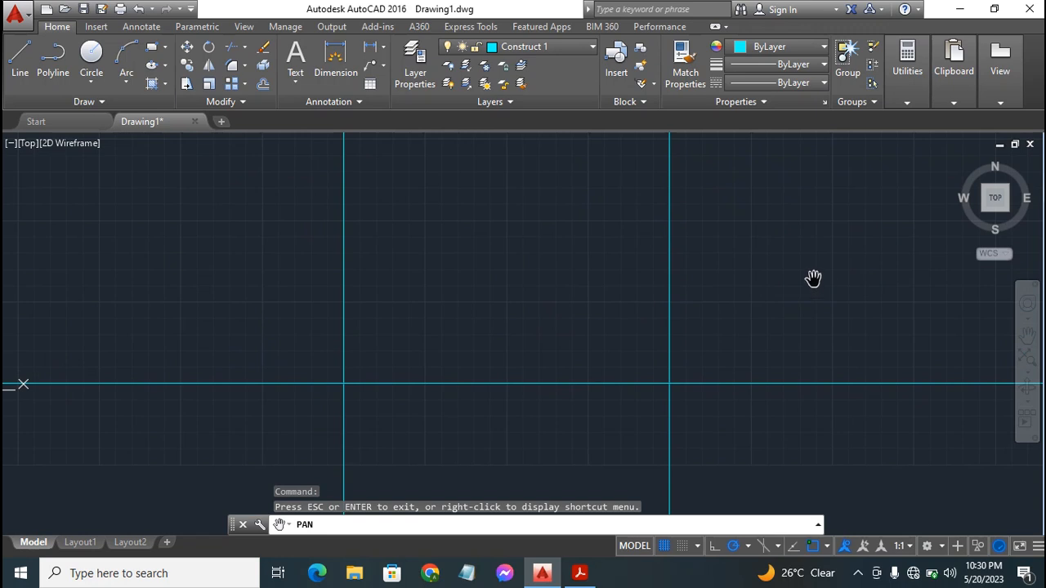
{"action": "key", "text": "Escape"}
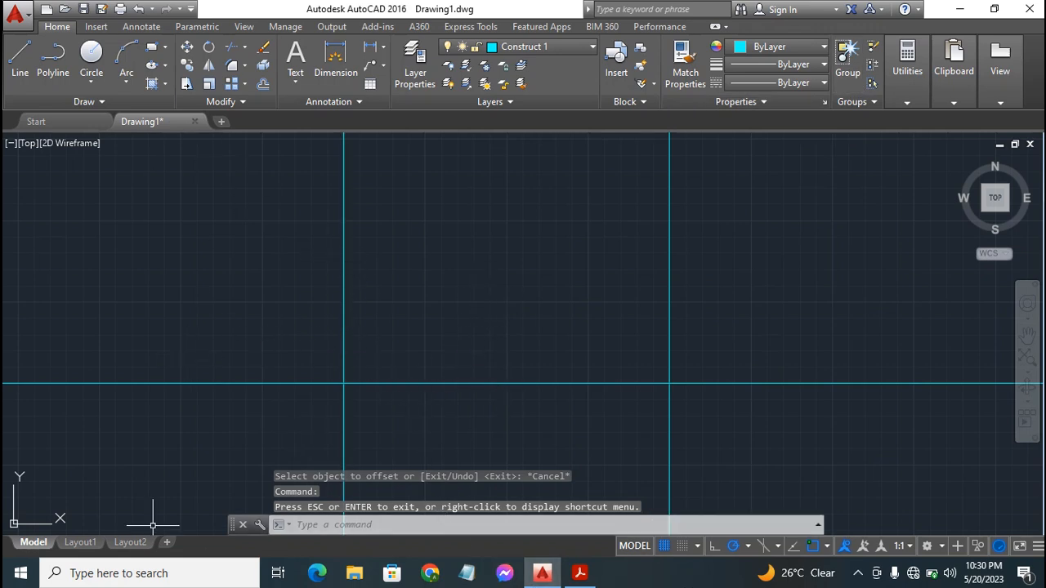
{"action": "left_click", "coordinate": [581, 573]}
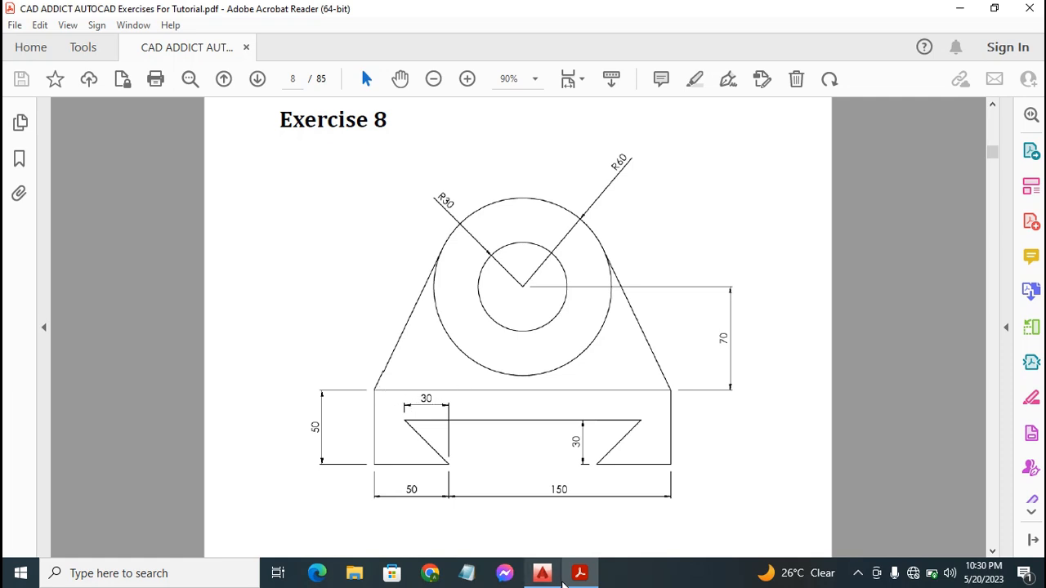
{"action": "mouse_move", "coordinate": [583, 577]}
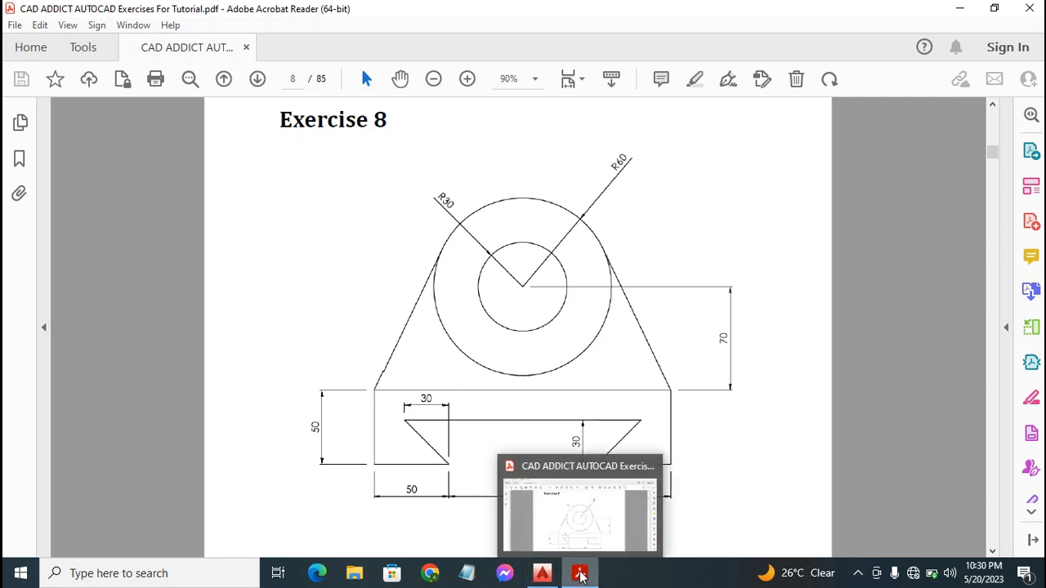
{"action": "left_click", "coordinate": [543, 573]}
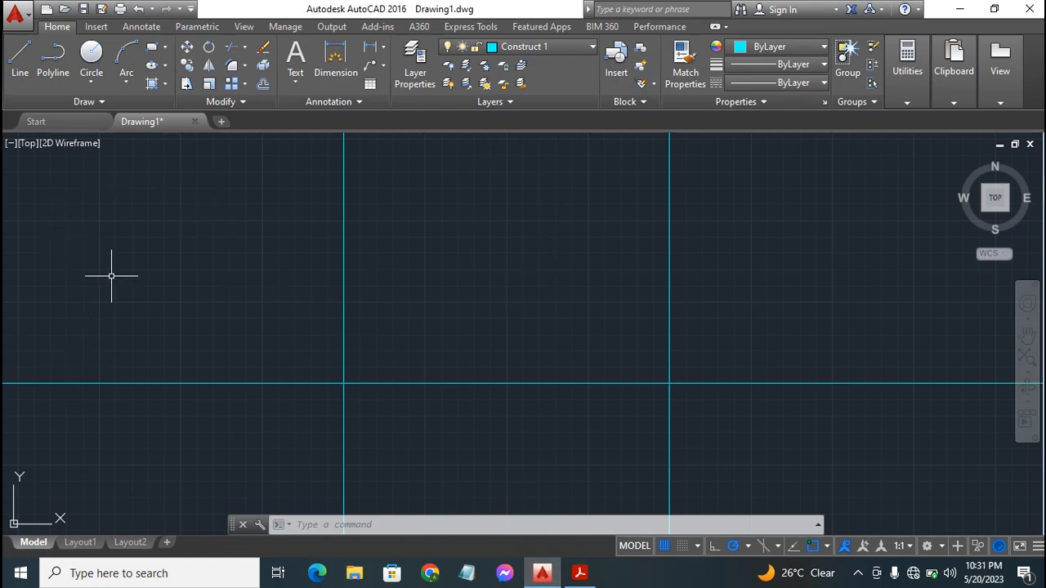
Turn on the Intersection, Midpoint, Center and Extension object snaps, leaving Endpoint and Tangent enabled
{"action": "left_click", "coordinate": [20, 61]}
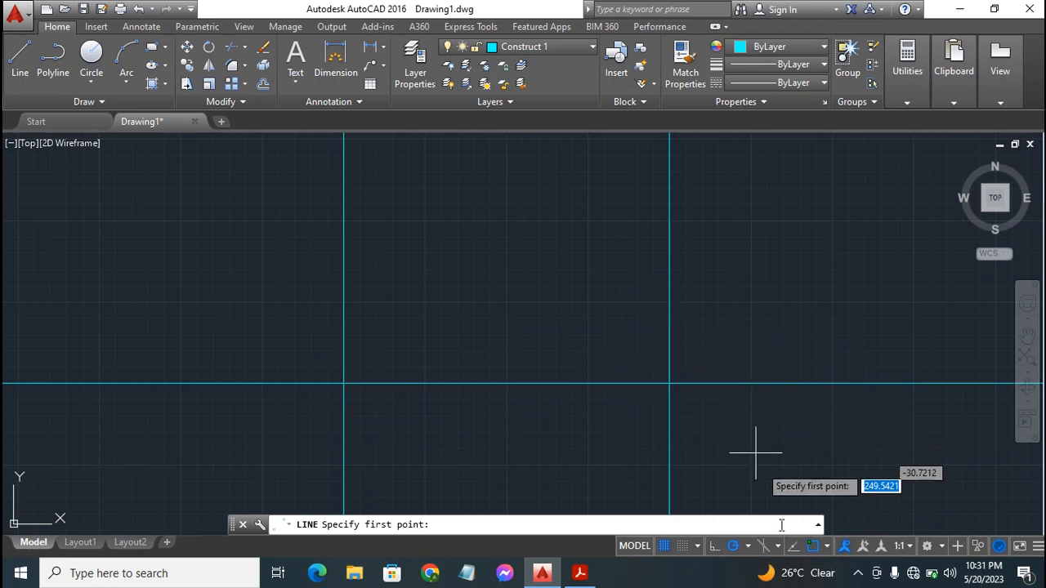
{"action": "left_click", "coordinate": [827, 547]}
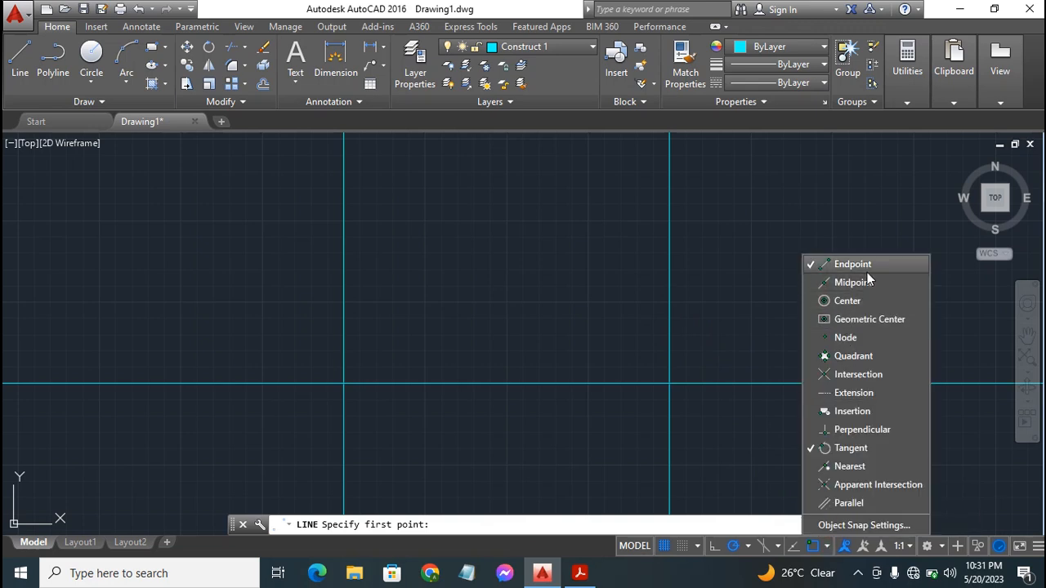
{"action": "left_click", "coordinate": [851, 375]}
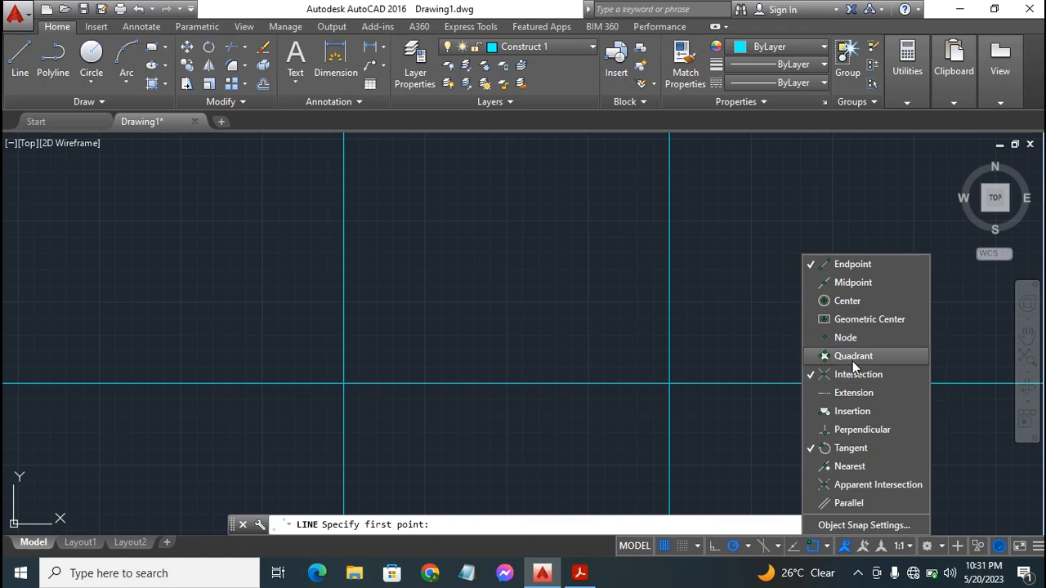
{"action": "left_click", "coordinate": [869, 285]}
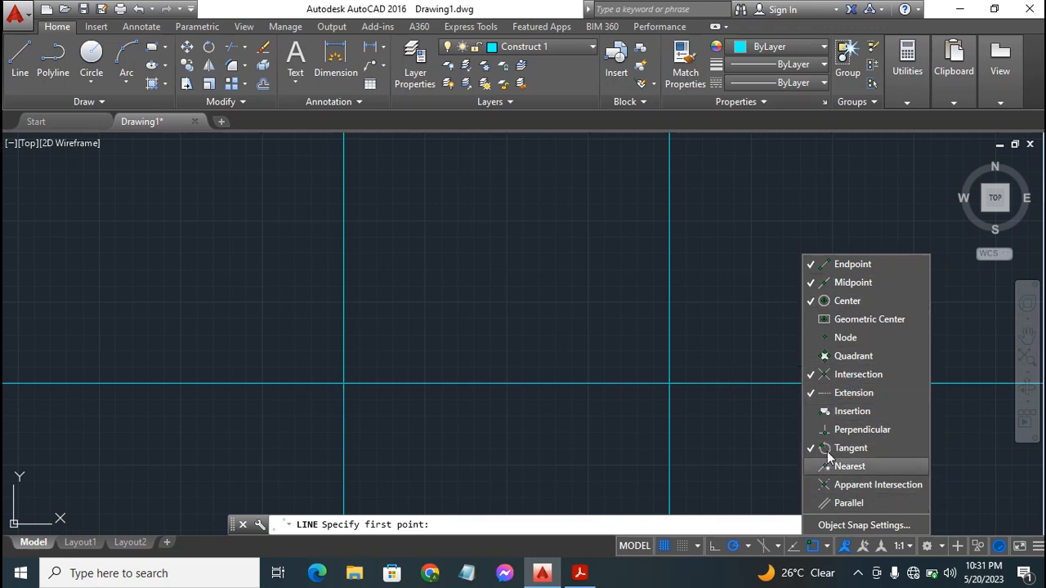
{"action": "left_click", "coordinate": [828, 547]}
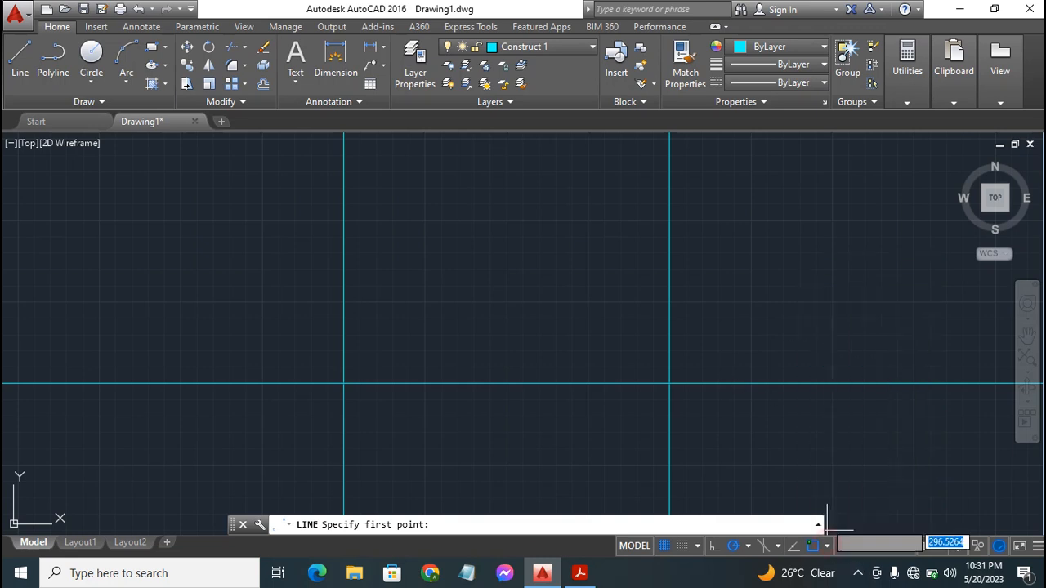
{"action": "left_click", "coordinate": [343, 383]}
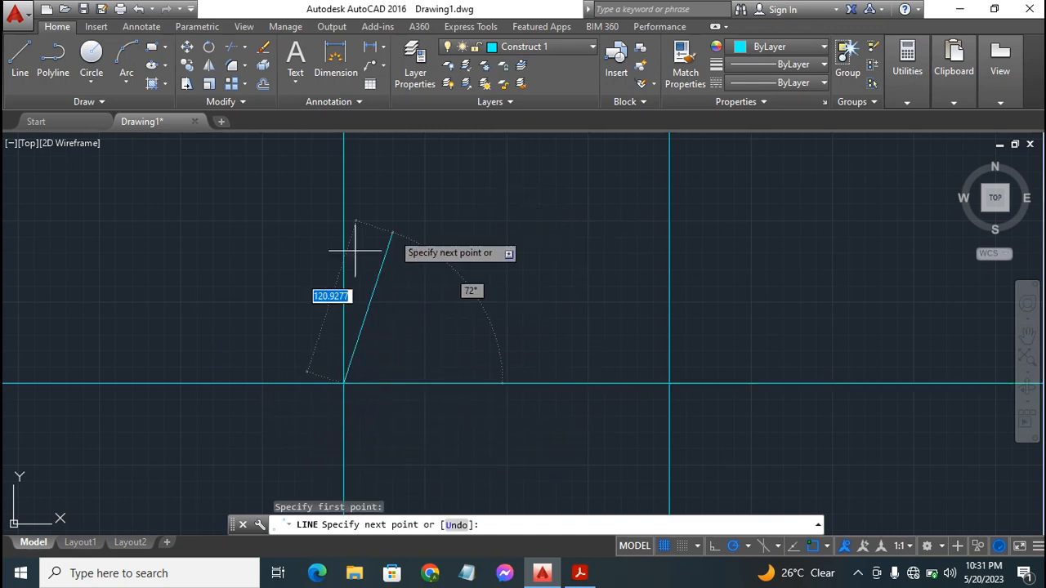
{"action": "key", "text": "Escape"}
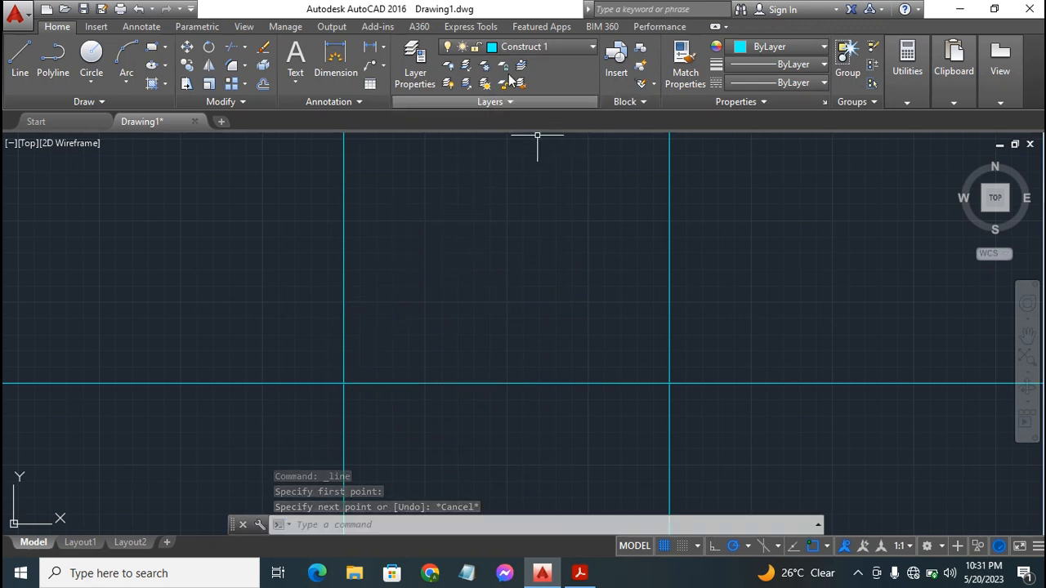
Make layer 0 current and draw a 50-unit horizontal line rightward from the intersection of the original construction lines
{"action": "left_click", "coordinate": [569, 46]}
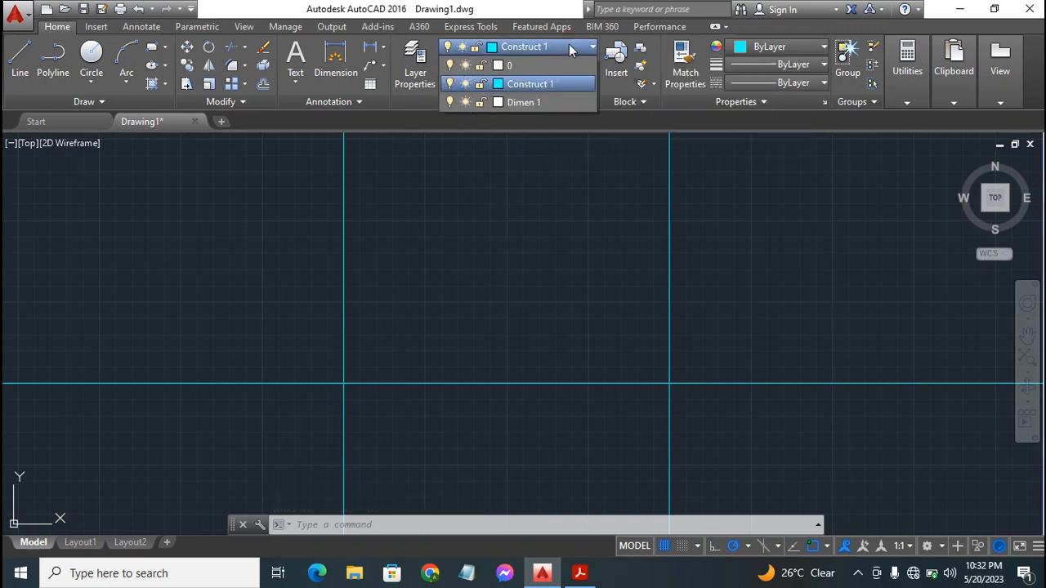
{"action": "left_click", "coordinate": [525, 66]}
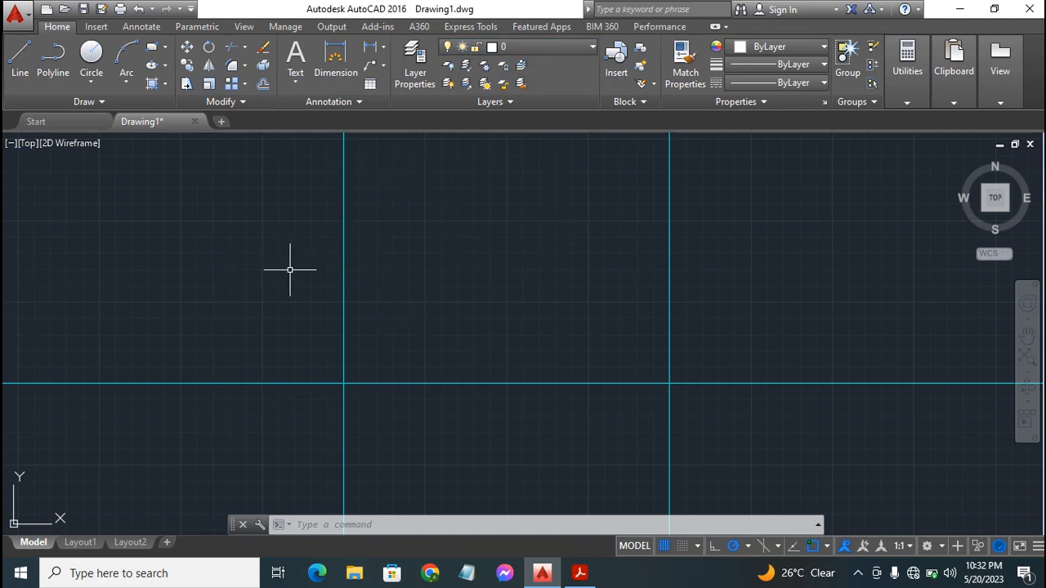
{"action": "left_click", "coordinate": [21, 64]}
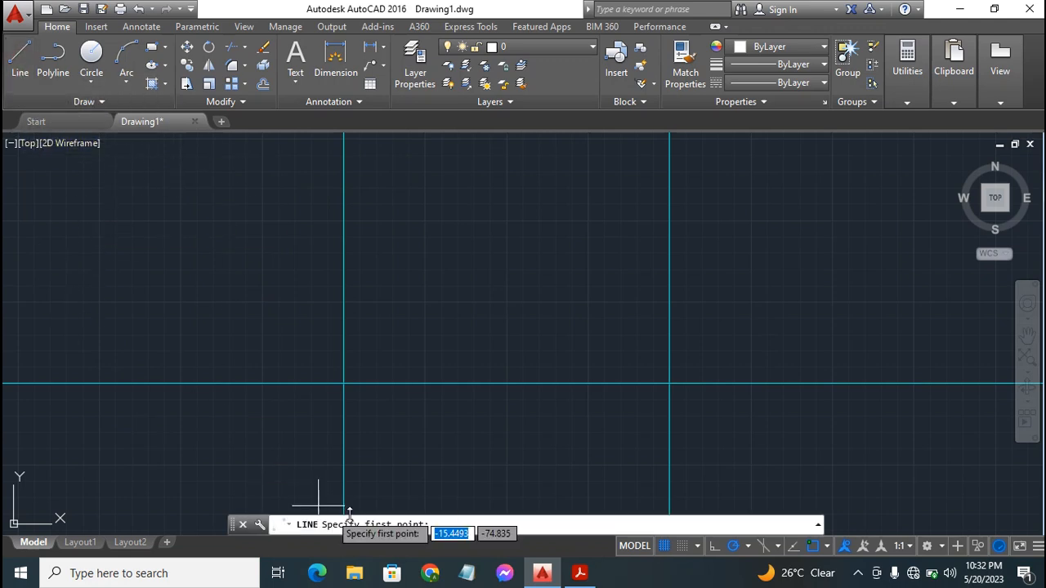
{"action": "left_click", "coordinate": [343, 383]}
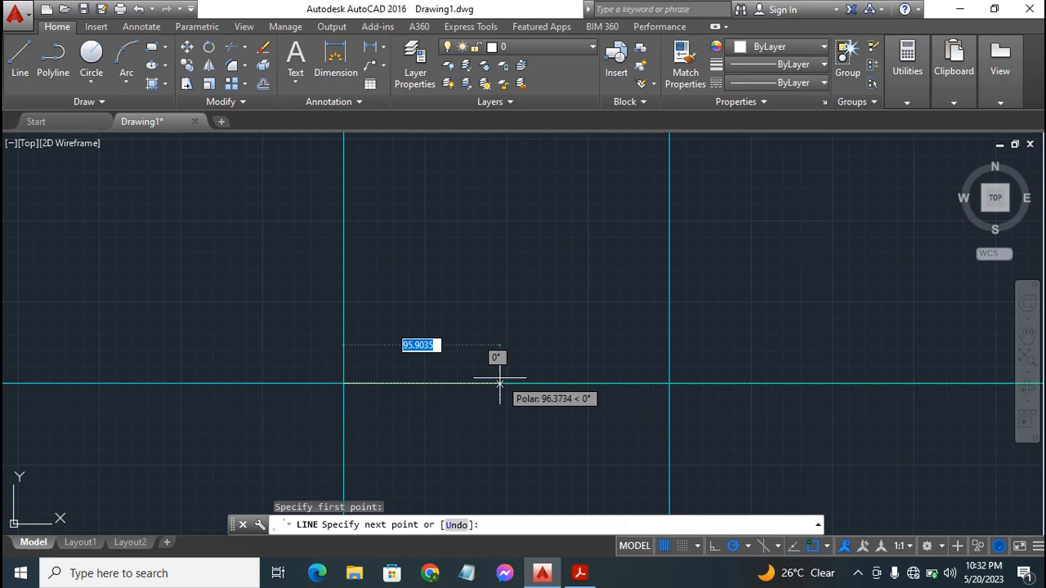
{"action": "type", "text": "5"}
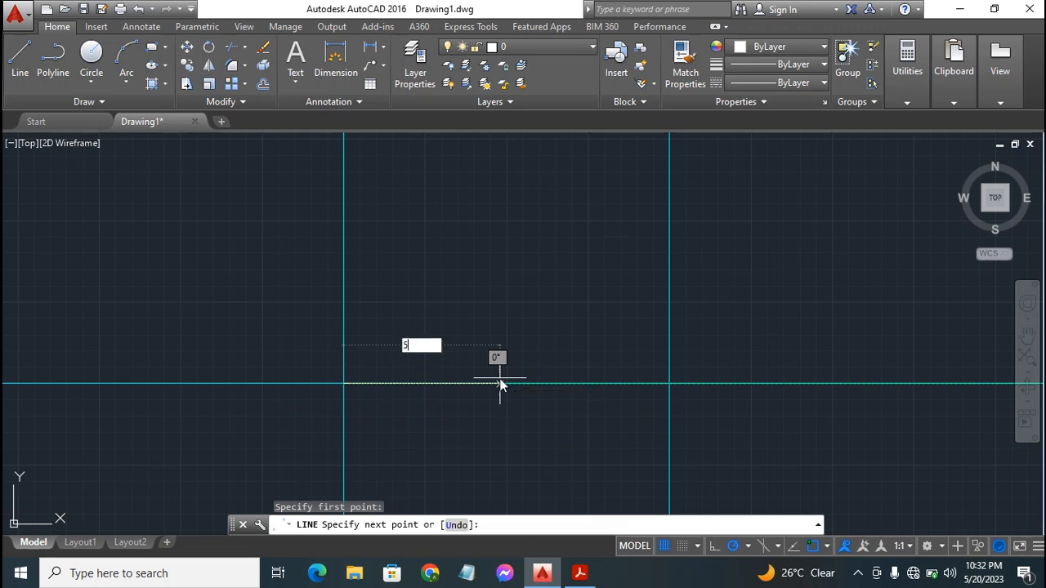
{"action": "type", "text": "0"}
{"action": "key", "text": "Return"}
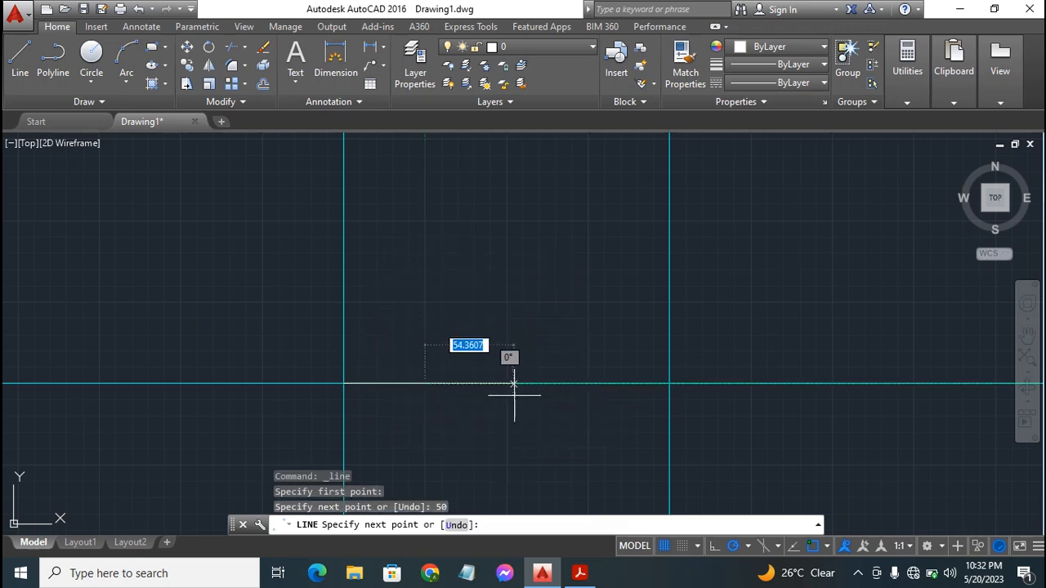
{"action": "key", "text": "Escape"}
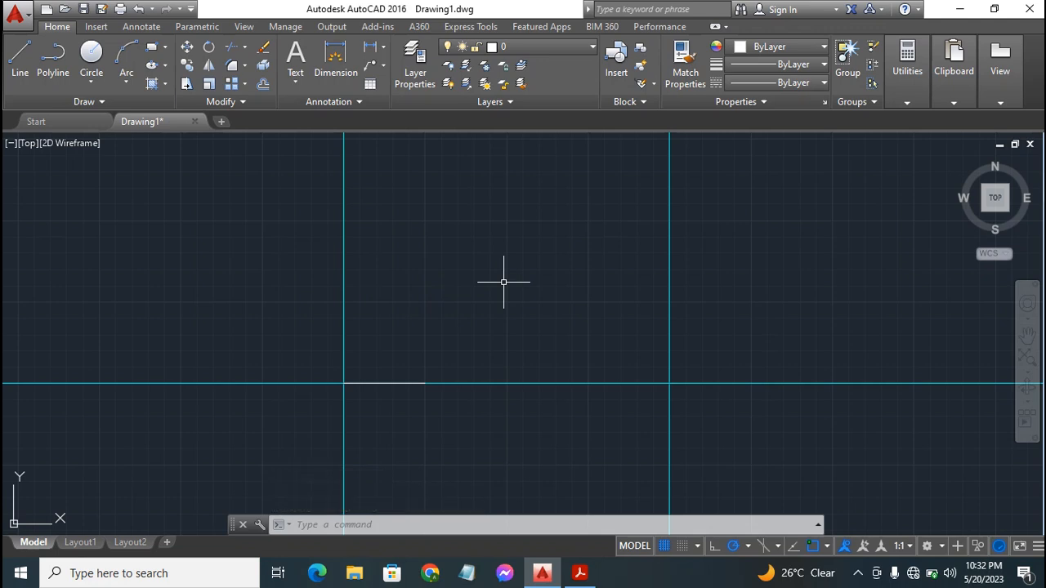
Draw a 50-unit horizontal line leftward from the intersection of the offset vertical and the horizontal construction lines
{"action": "type", "text": "l"}
{"action": "key", "text": "Return"}
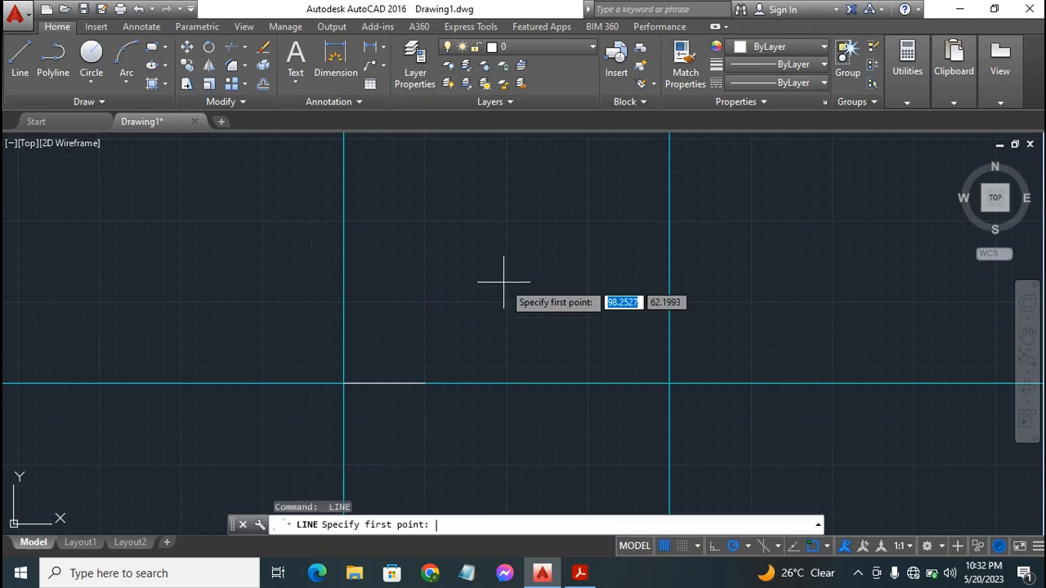
{"action": "left_click", "coordinate": [670, 384]}
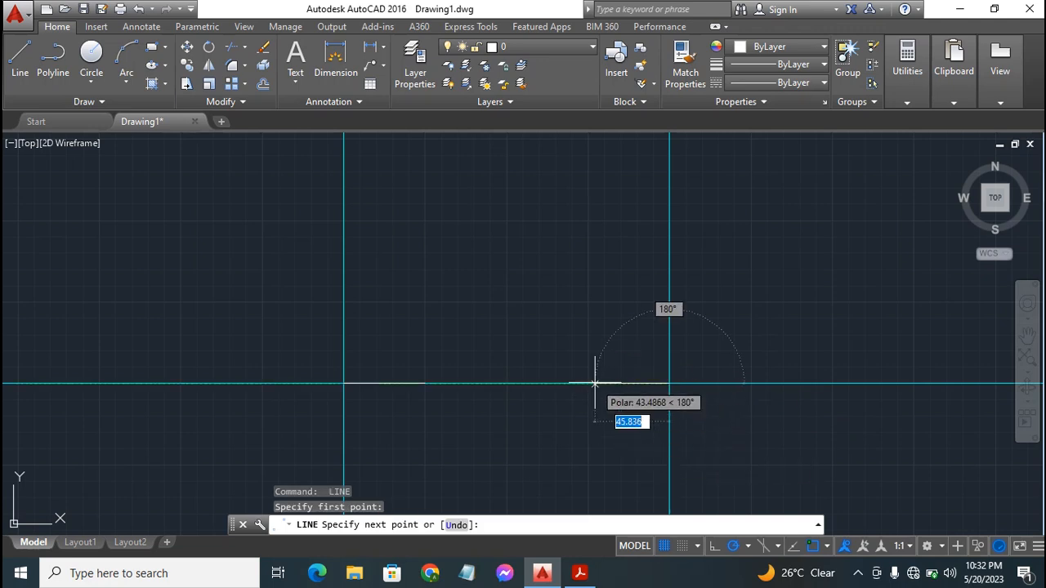
{"action": "type", "text": "50"}
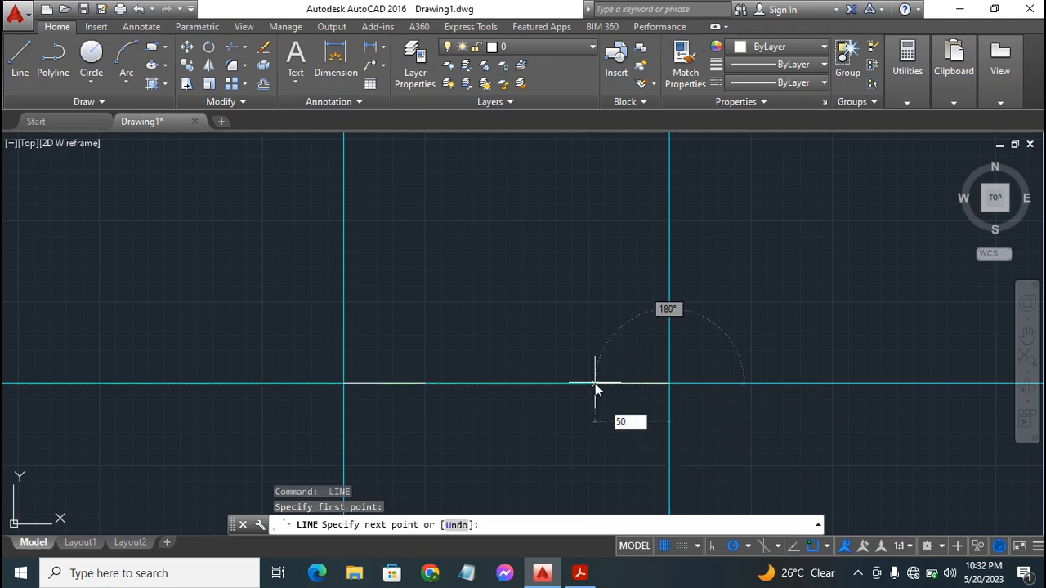
{"action": "key", "text": "Return"}
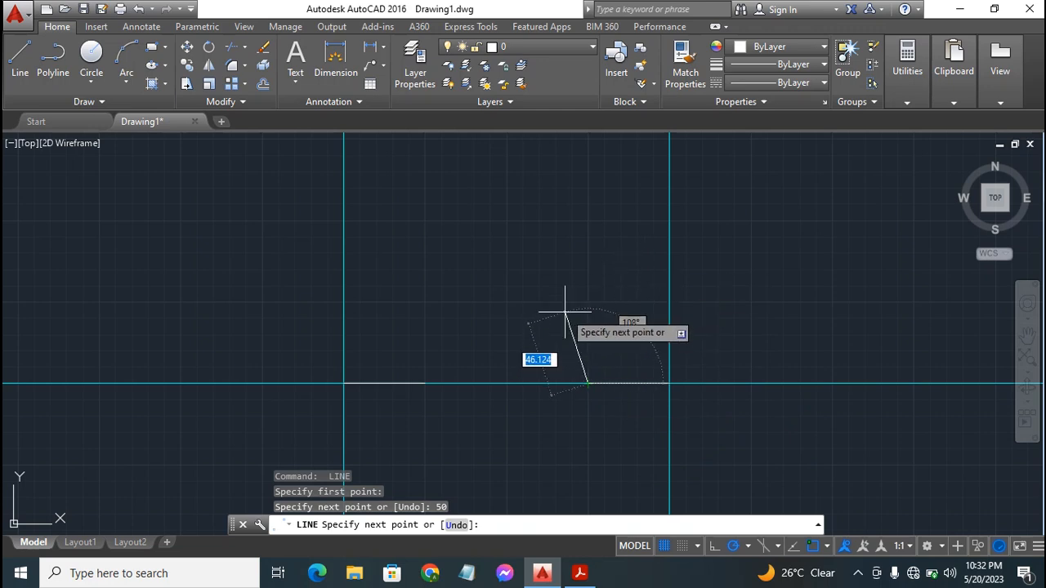
{"action": "key", "text": "Escape"}
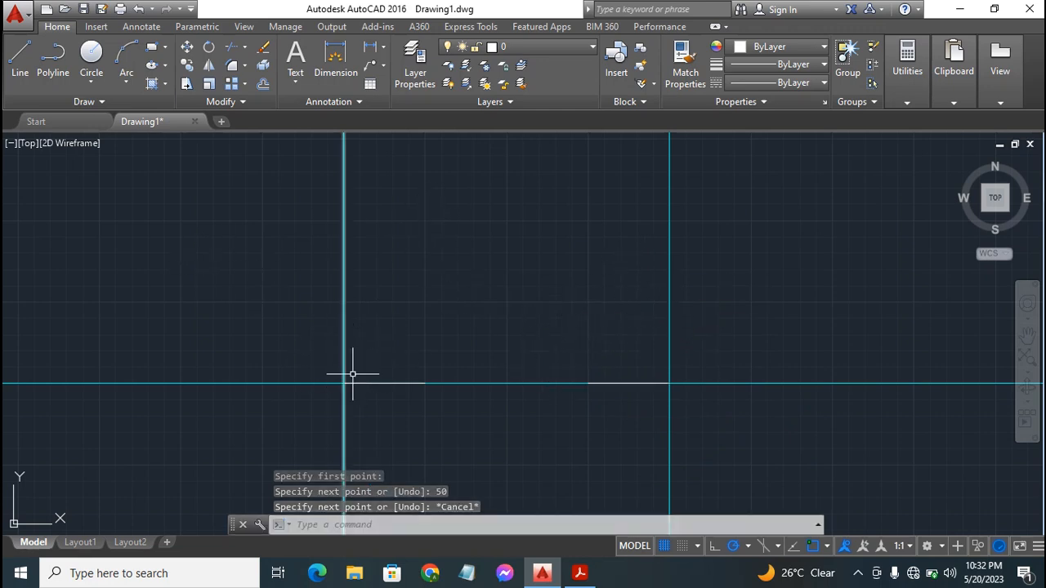
Check the base height in the Exercise 8 PDF, then draw the base's 50-unit left side, full-width top edge and right side in AutoCAD
{"action": "left_click", "coordinate": [576, 580]}
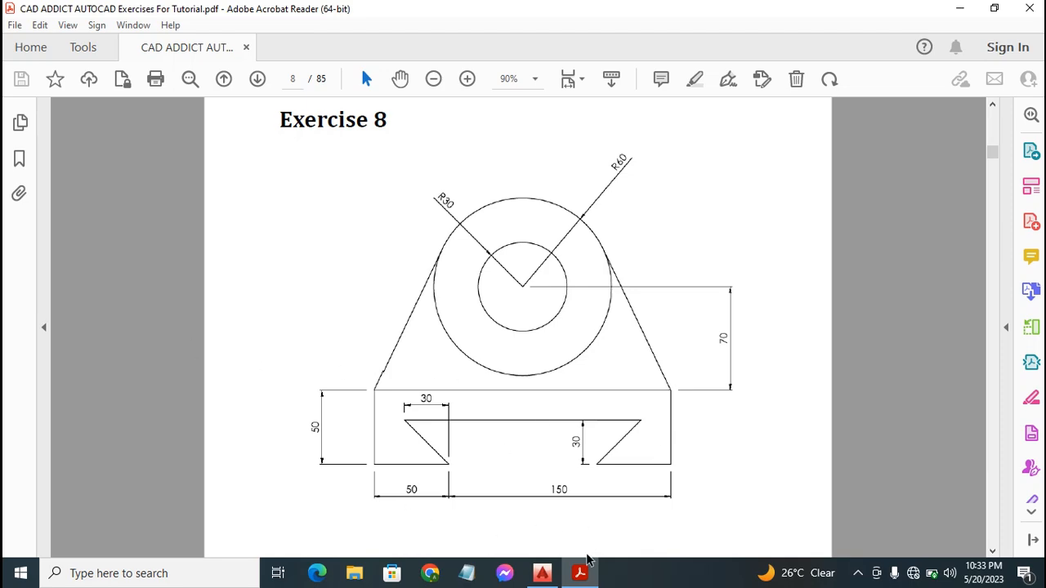
{"action": "left_click", "coordinate": [543, 573]}
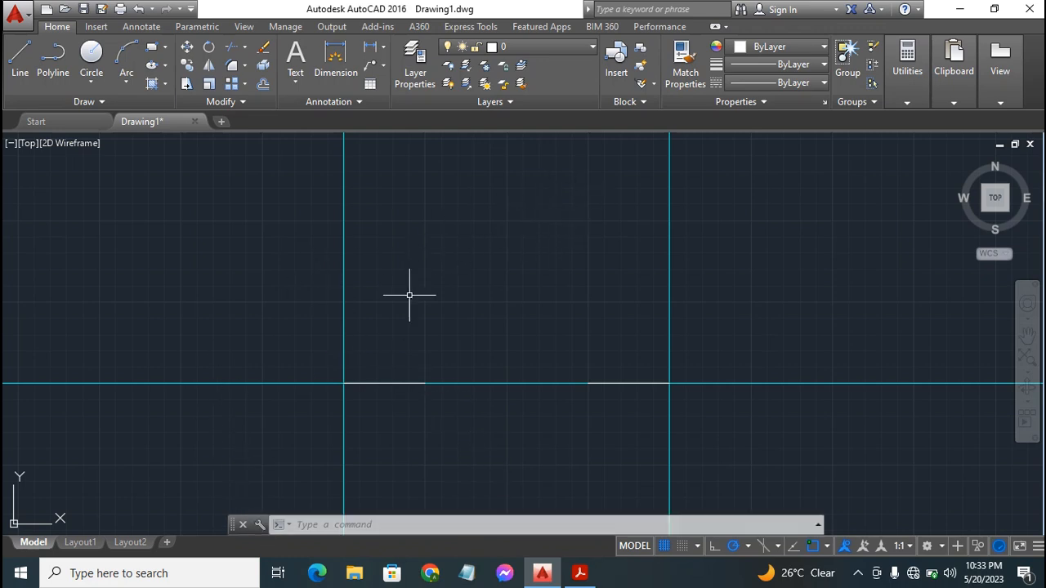
{"action": "type", "text": "l"}
{"action": "key", "text": "Return"}
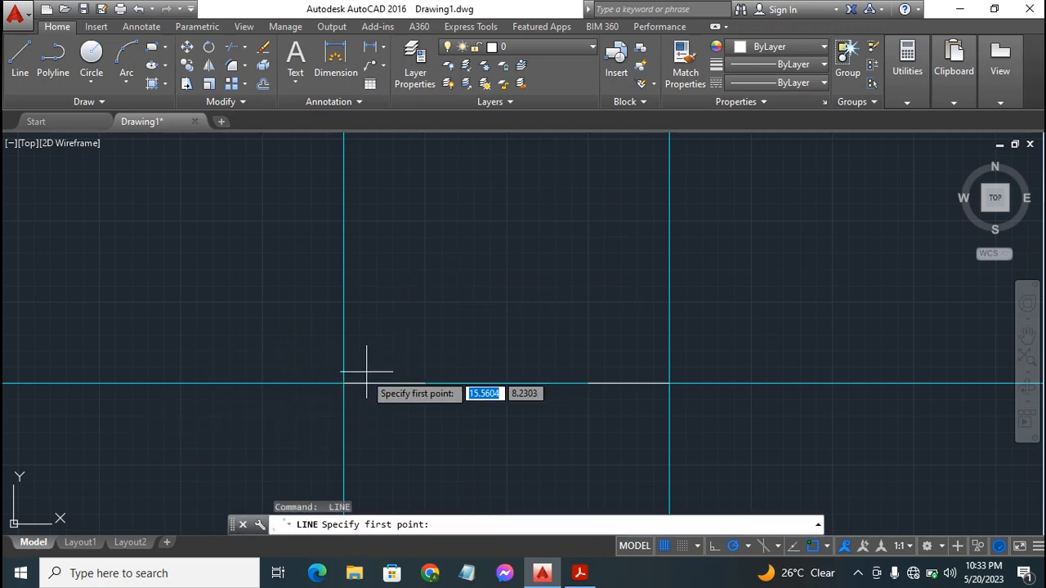
{"action": "left_click", "coordinate": [343, 384]}
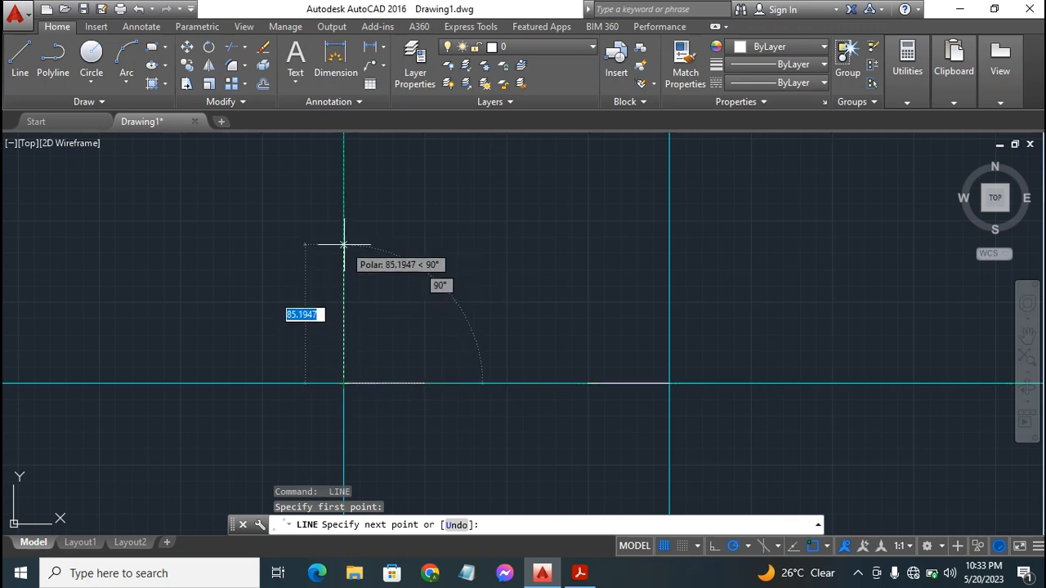
{"action": "type", "text": "5"}
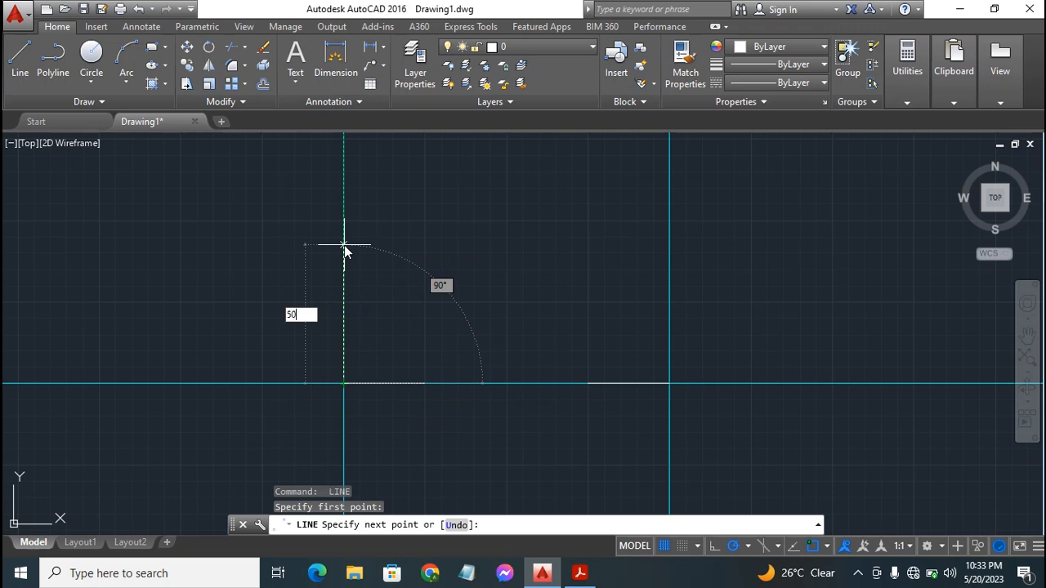
{"action": "type", "text": "0"}
{"action": "key", "text": "Return"}
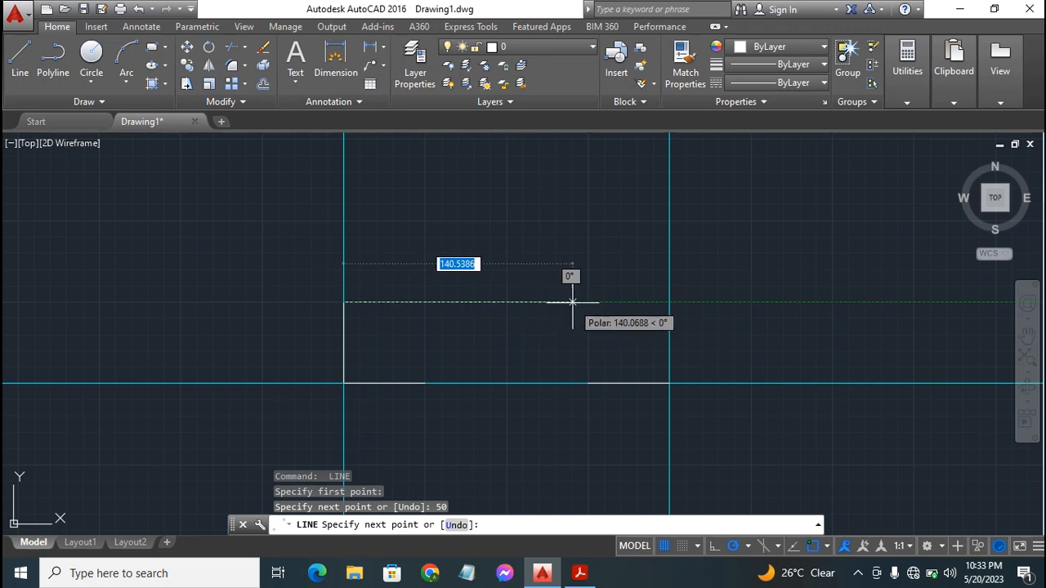
{"action": "left_click", "coordinate": [670, 303]}
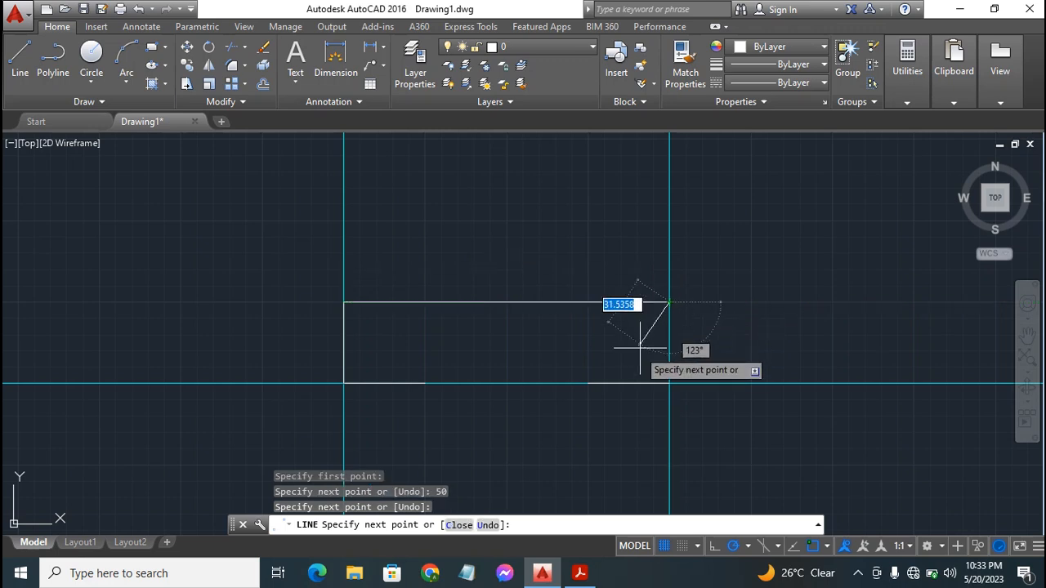
{"action": "left_click", "coordinate": [669, 383]}
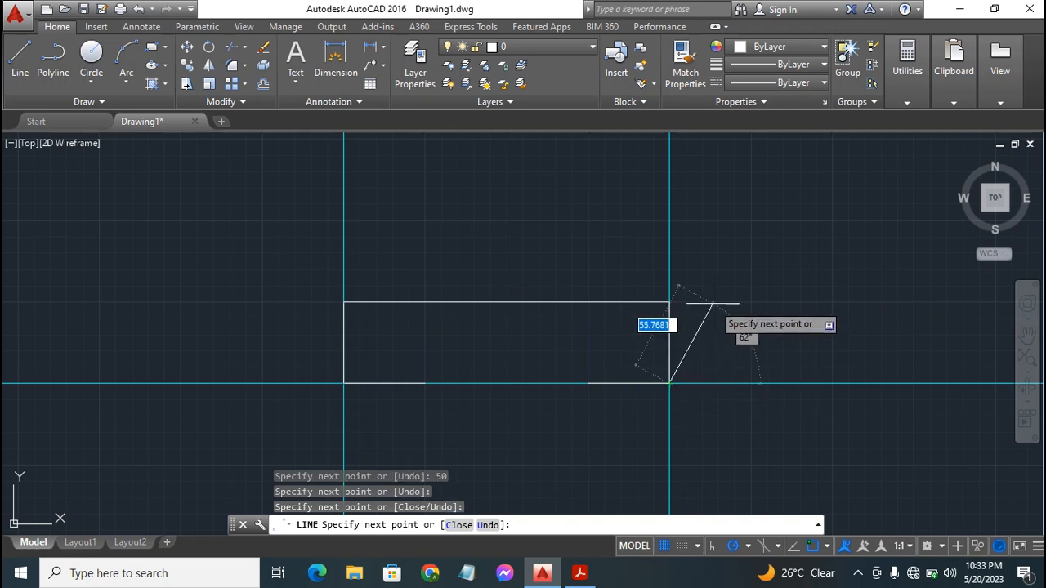
{"action": "key", "text": "Escape"}
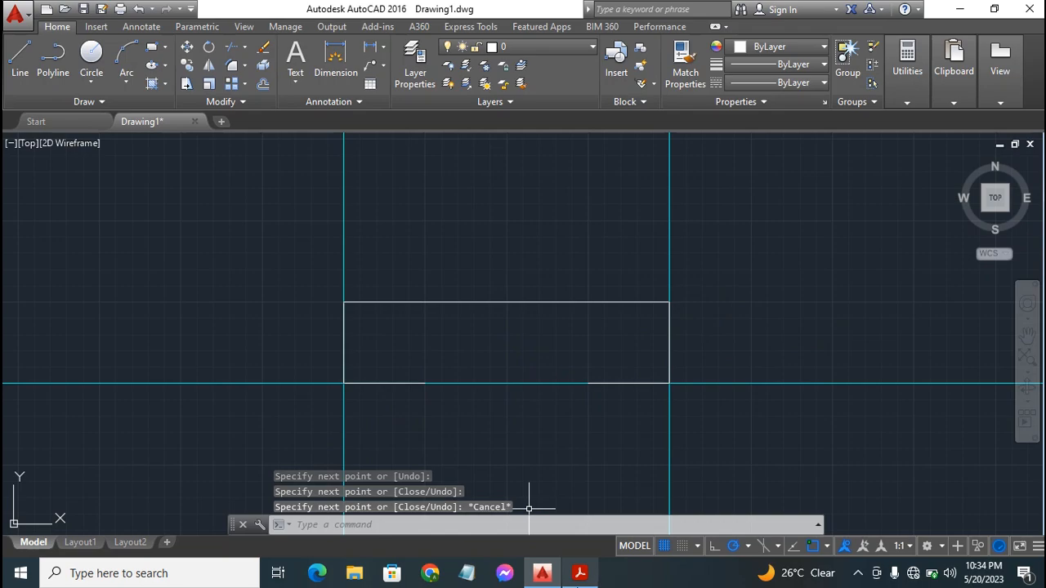
Check the dovetail dimensions in the Exercise 8 PDF and offset both vertical sides of the base 20 units inward in AutoCAD
{"action": "left_click", "coordinate": [582, 574]}
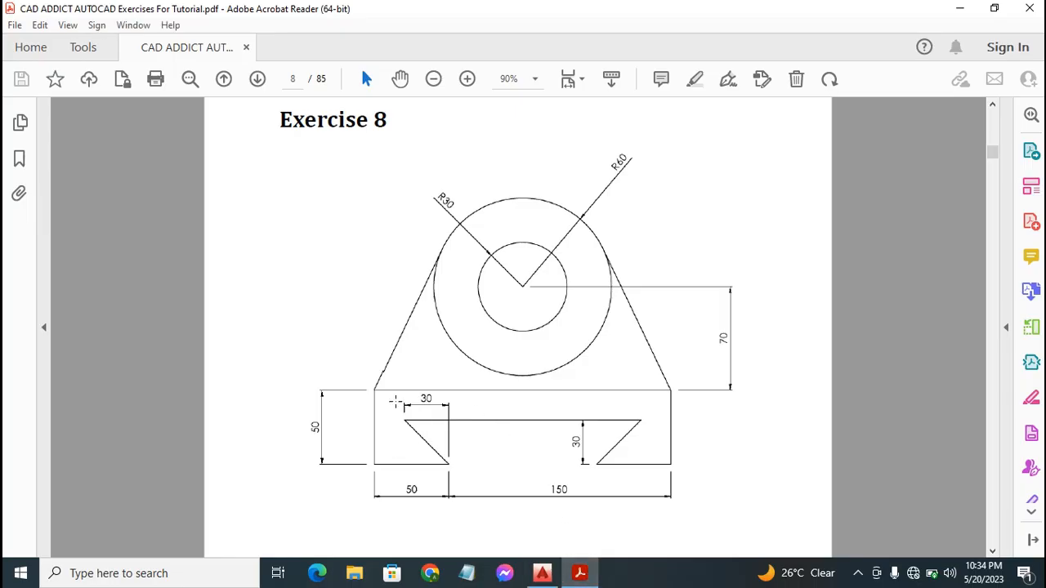
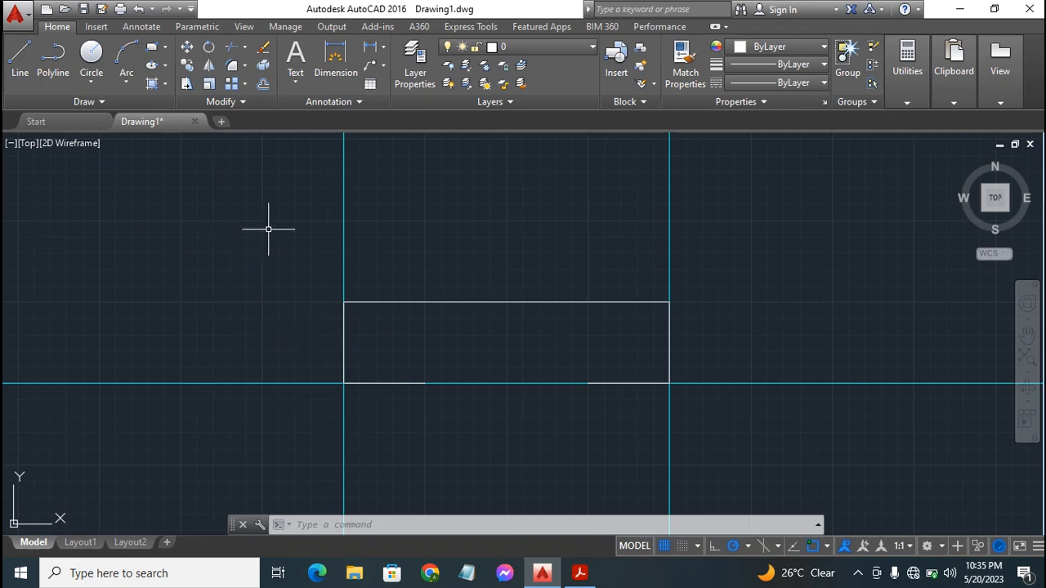
{"action": "left_click", "coordinate": [270, 84]}
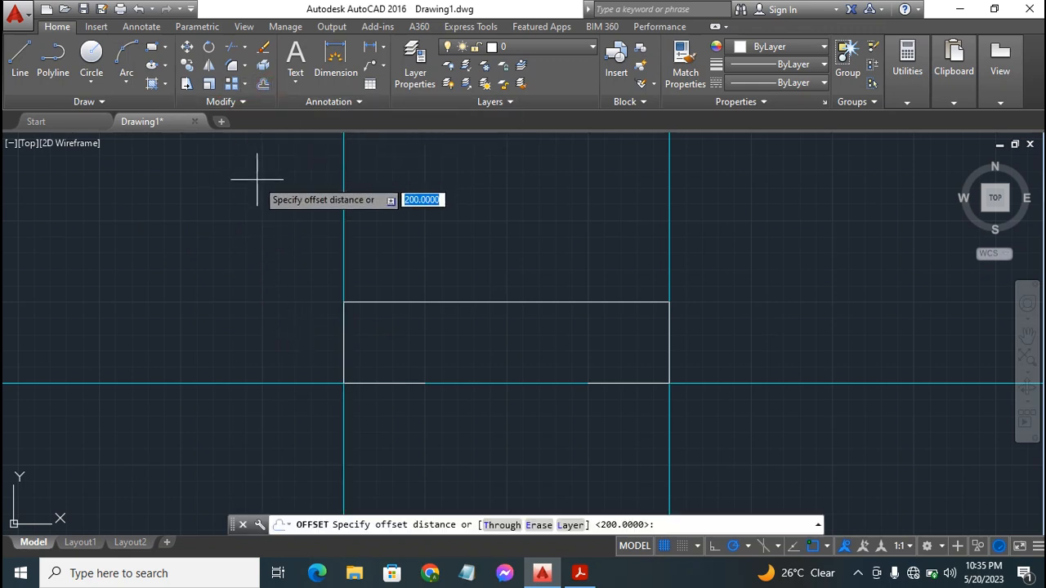
{"action": "key", "text": "BackSpace"}
{"action": "type", "text": "30"}
{"action": "key", "text": "BackSpace"}
{"action": "key", "text": "BackSpace"}
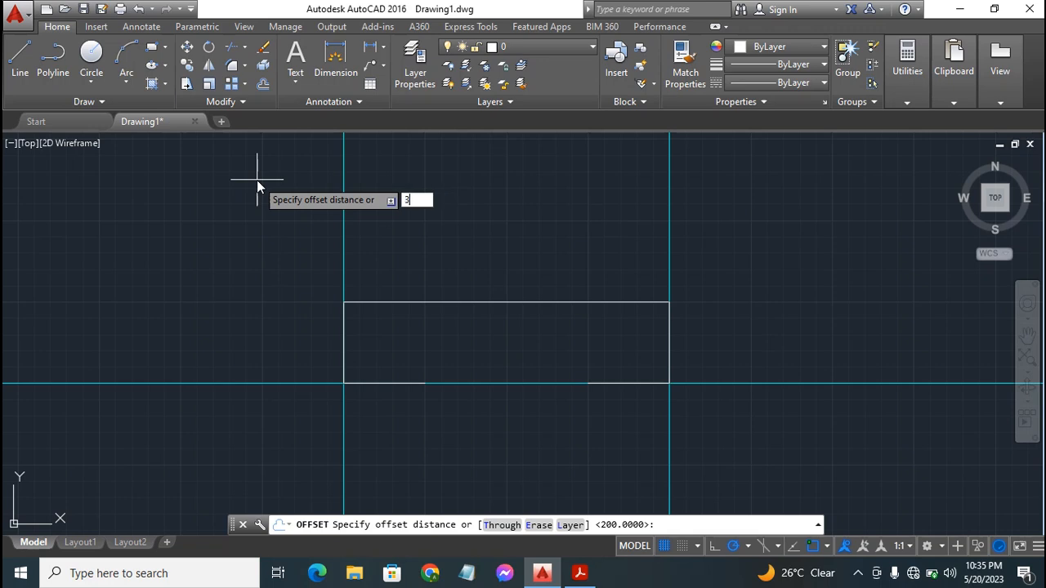
{"action": "type", "text": "20"}
{"action": "key", "text": "Return"}
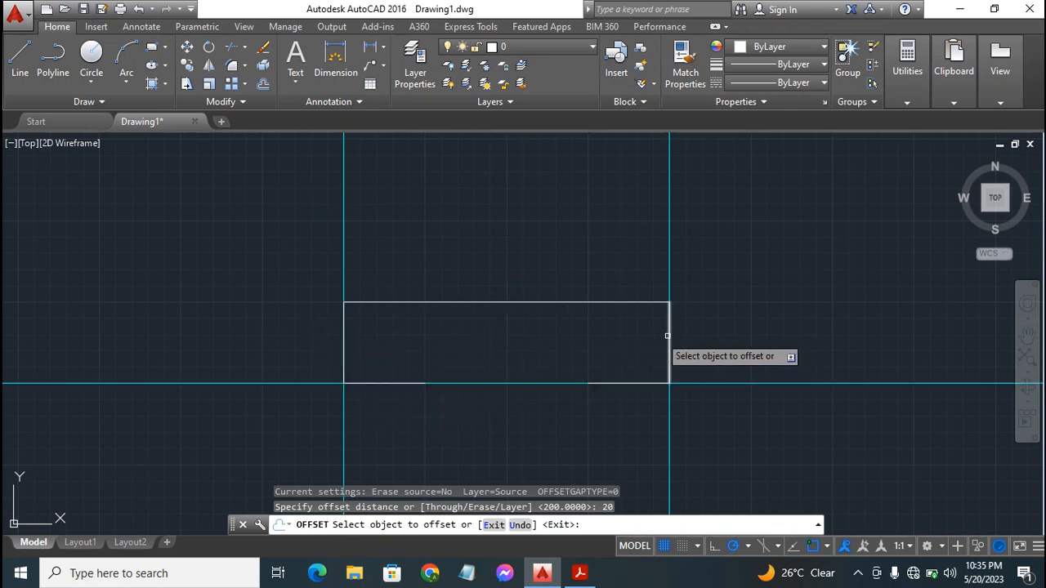
{"action": "left_click", "coordinate": [344, 330]}
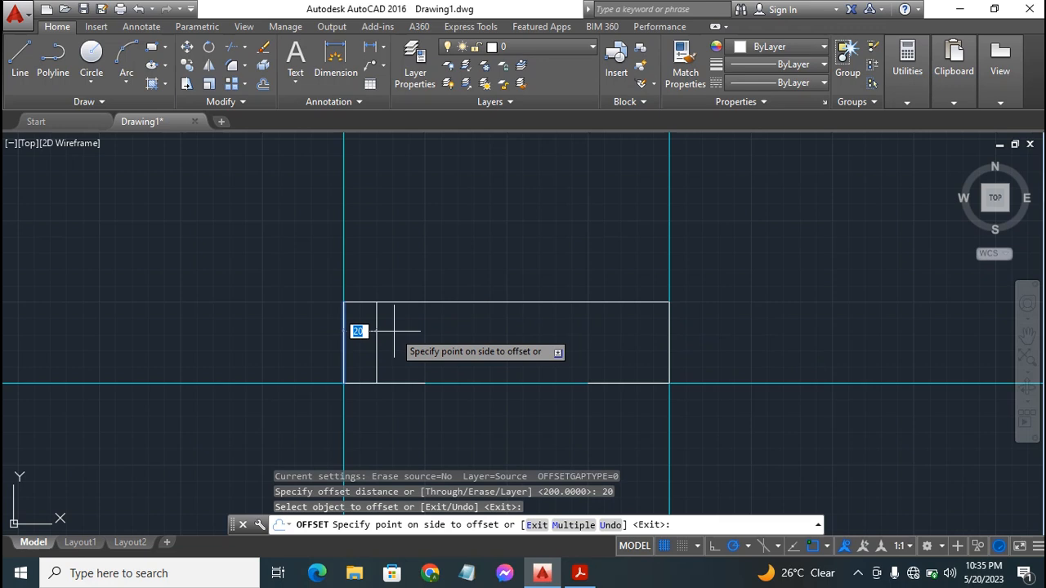
{"action": "left_click", "coordinate": [364, 333]}
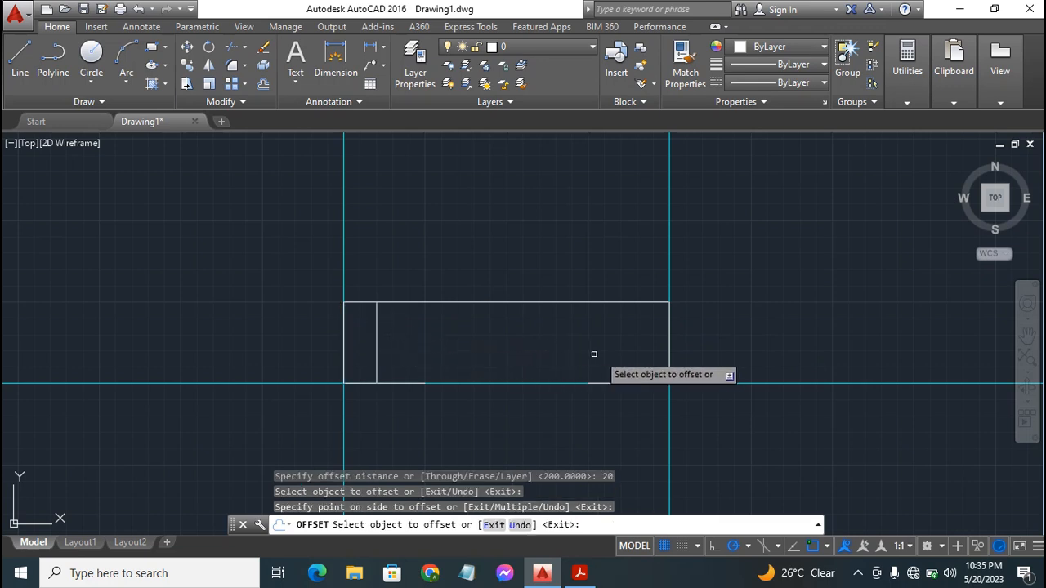
{"action": "left_click", "coordinate": [668, 336]}
{"action": "left_click", "coordinate": [602, 334]}
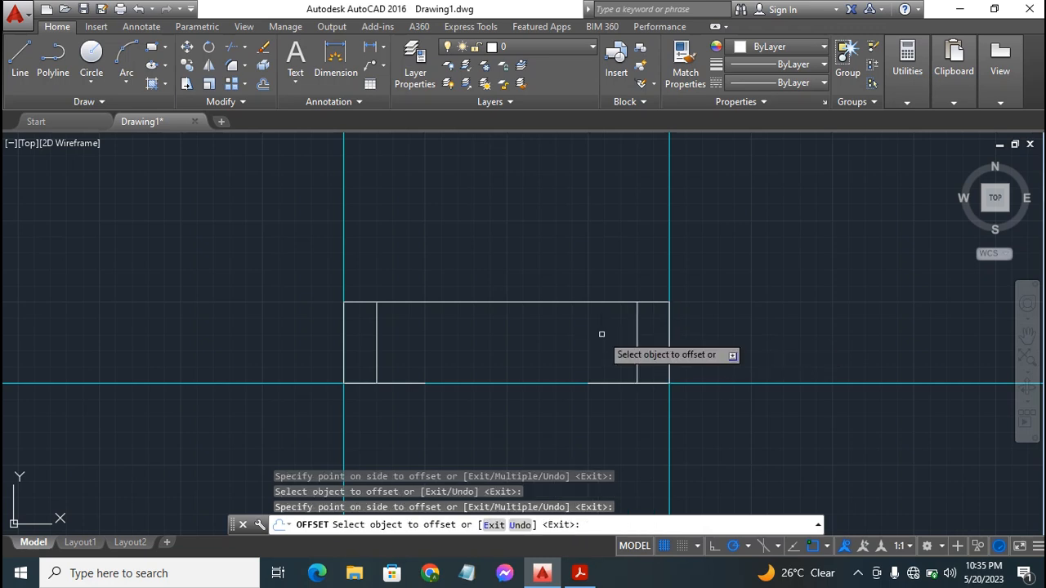
Offset the base's top edge 20 units downward
{"action": "left_click", "coordinate": [481, 302]}
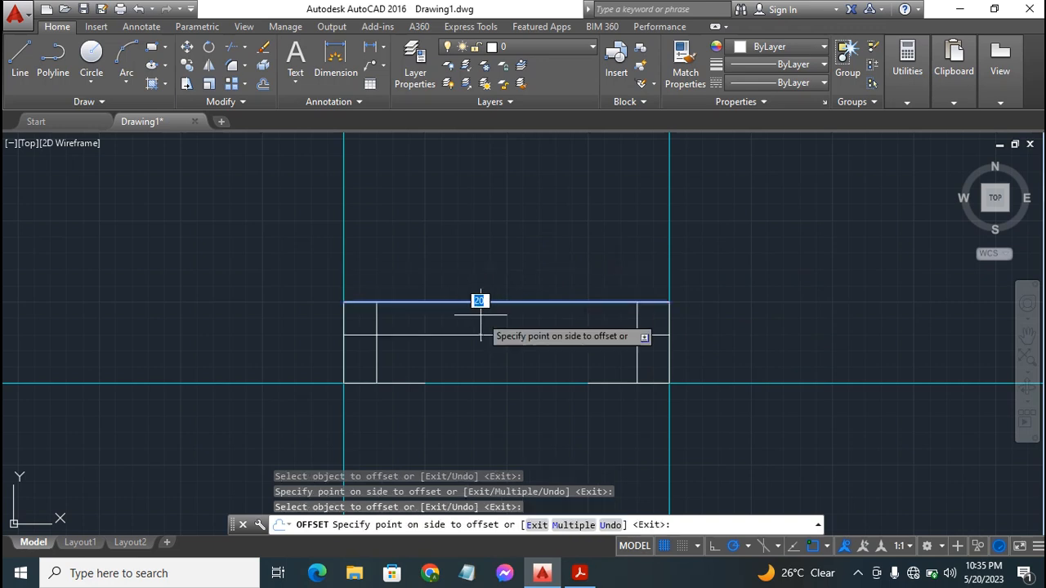
{"action": "left_click", "coordinate": [480, 335]}
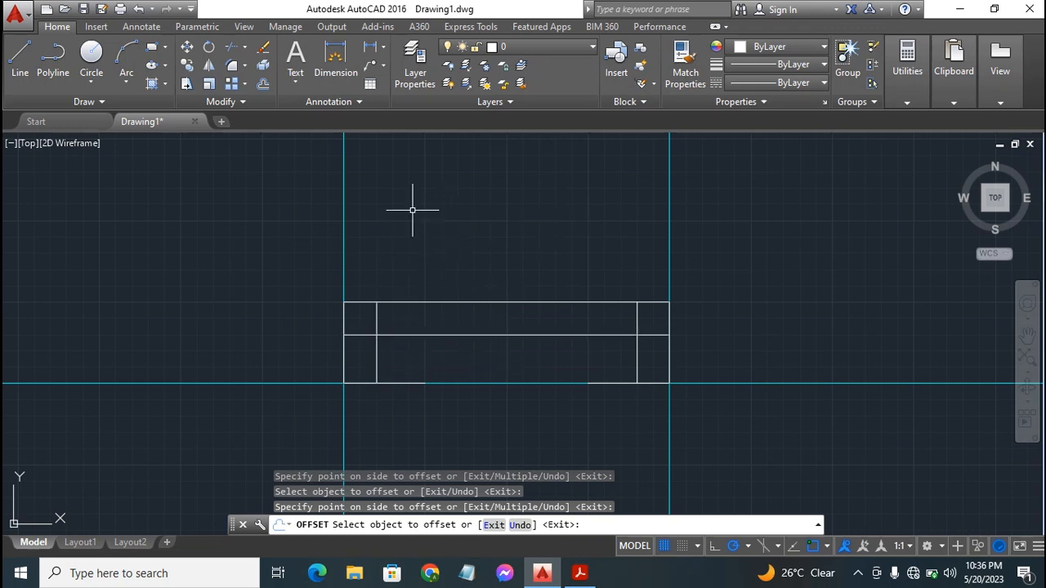
{"action": "key", "text": "Escape"}
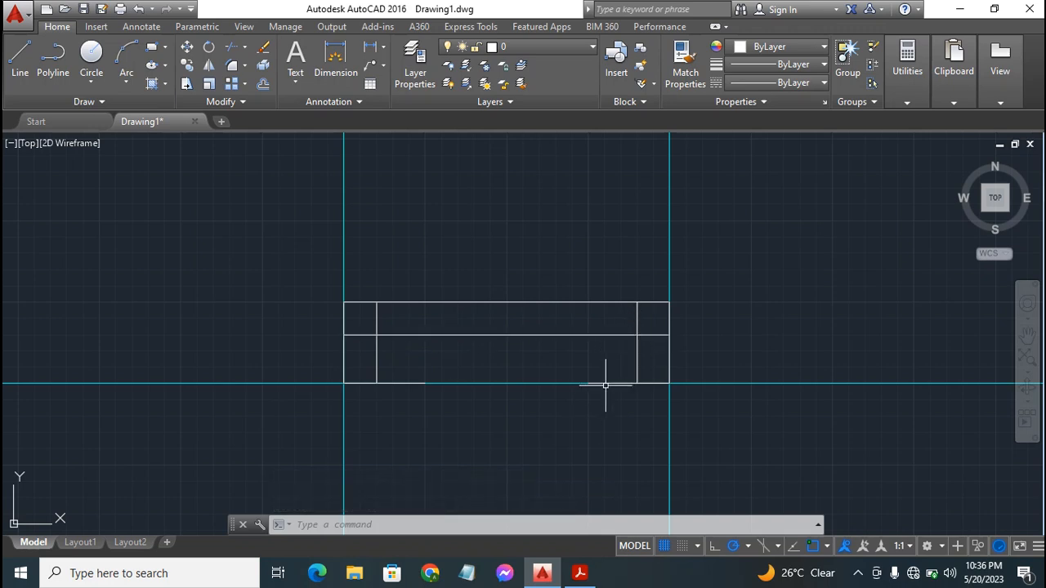
Recheck the Exercise 8 PDF and draw the dovetail slot in AutoCAD, joining the bottom lines' inner ends through the two upper offset-line intersections
{"action": "left_click", "coordinate": [580, 573]}
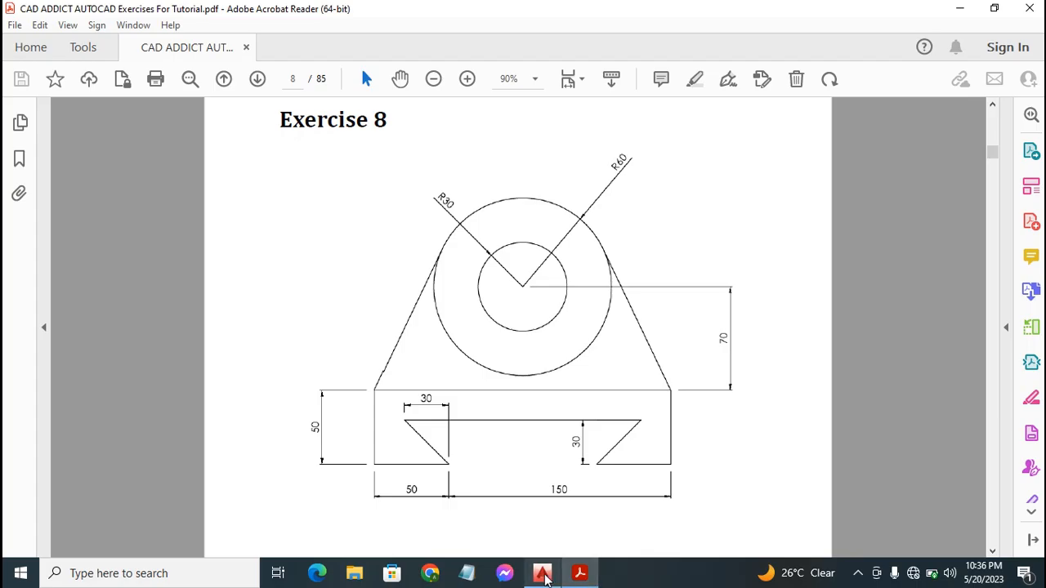
{"action": "left_click", "coordinate": [542, 573]}
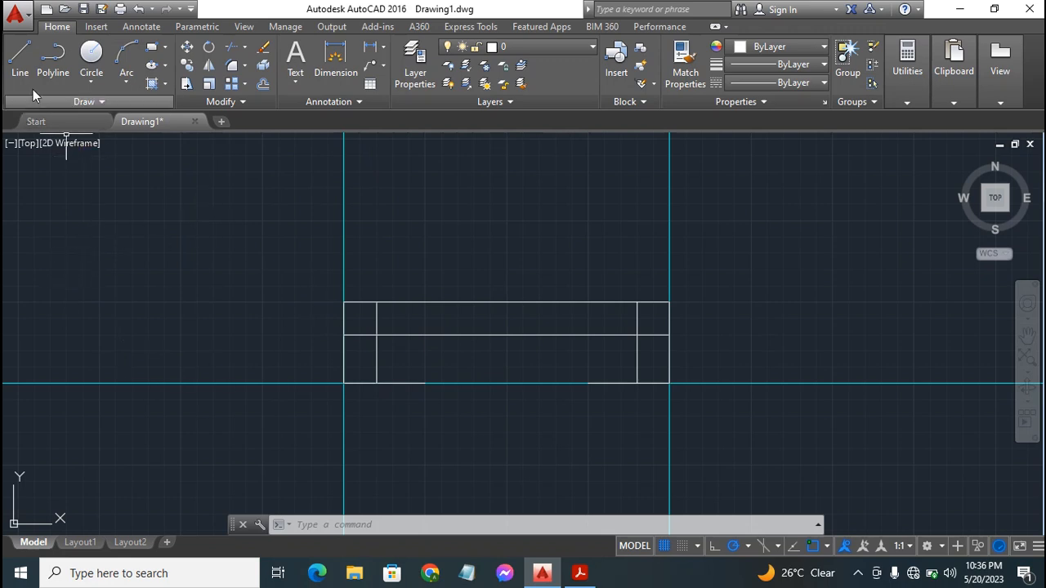
{"action": "left_click", "coordinate": [20, 58]}
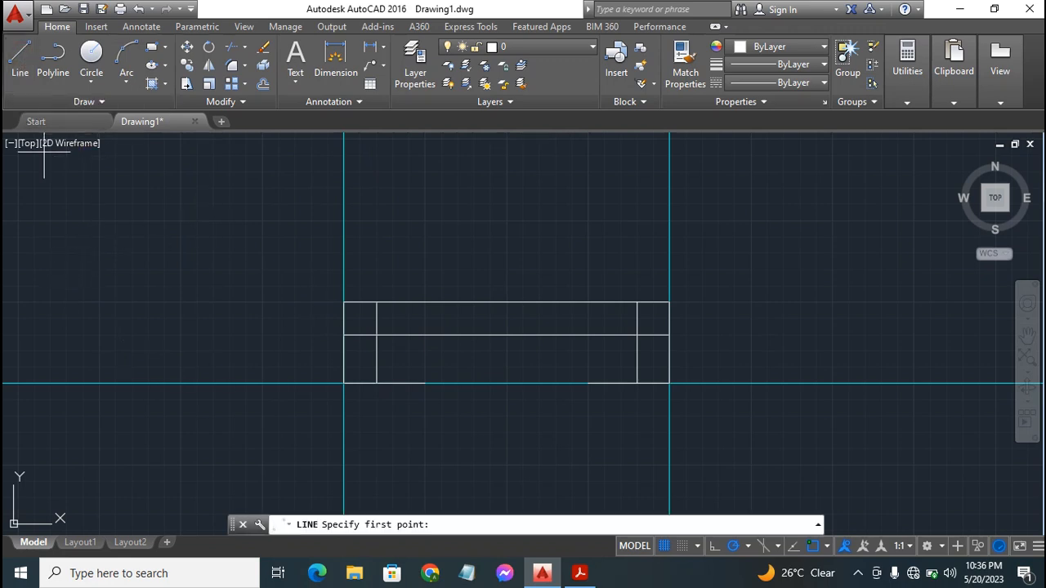
{"action": "left_click", "coordinate": [425, 382]}
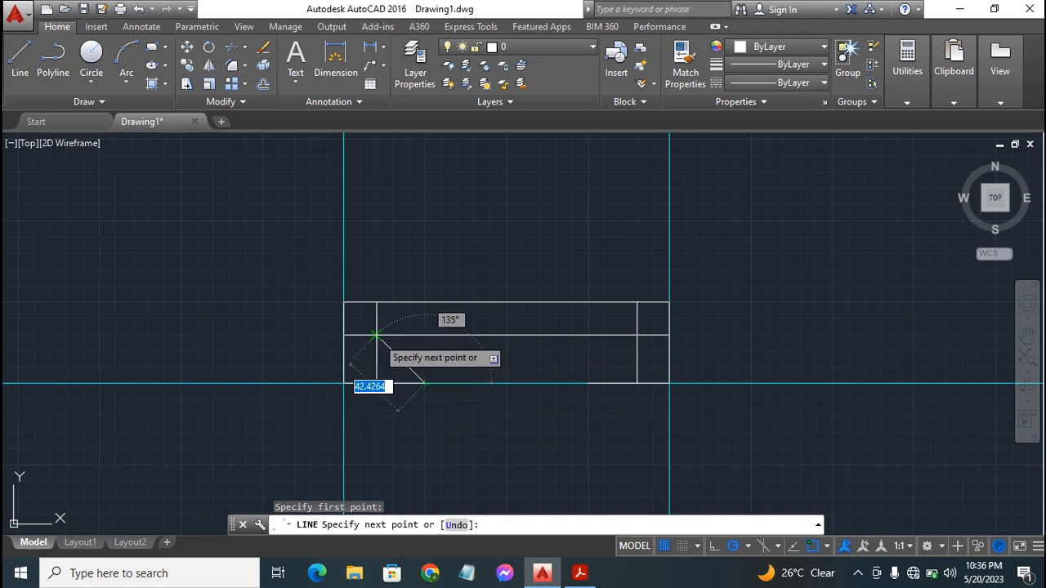
{"action": "left_click", "coordinate": [376, 335]}
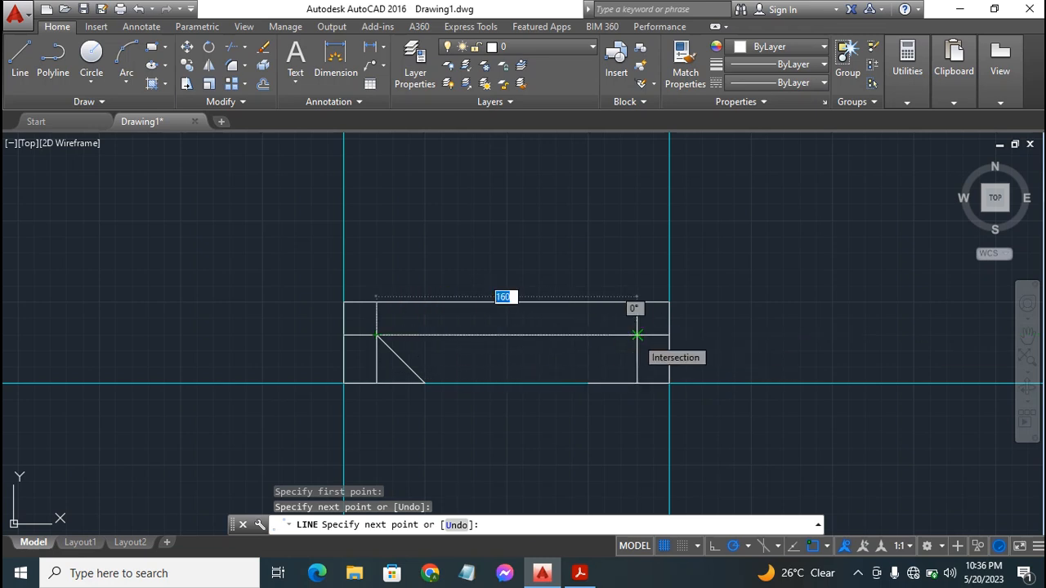
{"action": "left_click", "coordinate": [636, 335]}
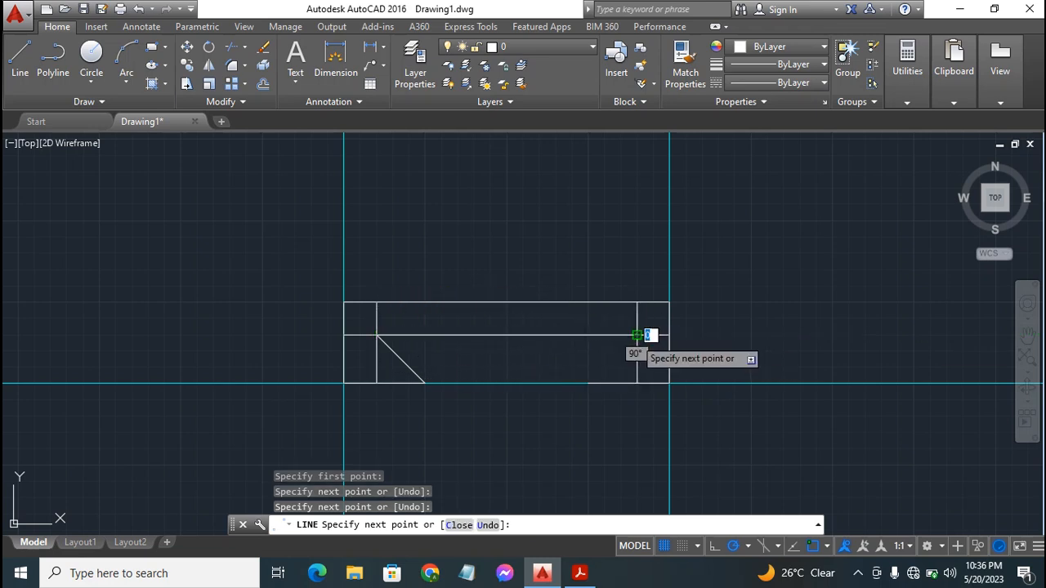
{"action": "left_click", "coordinate": [588, 383]}
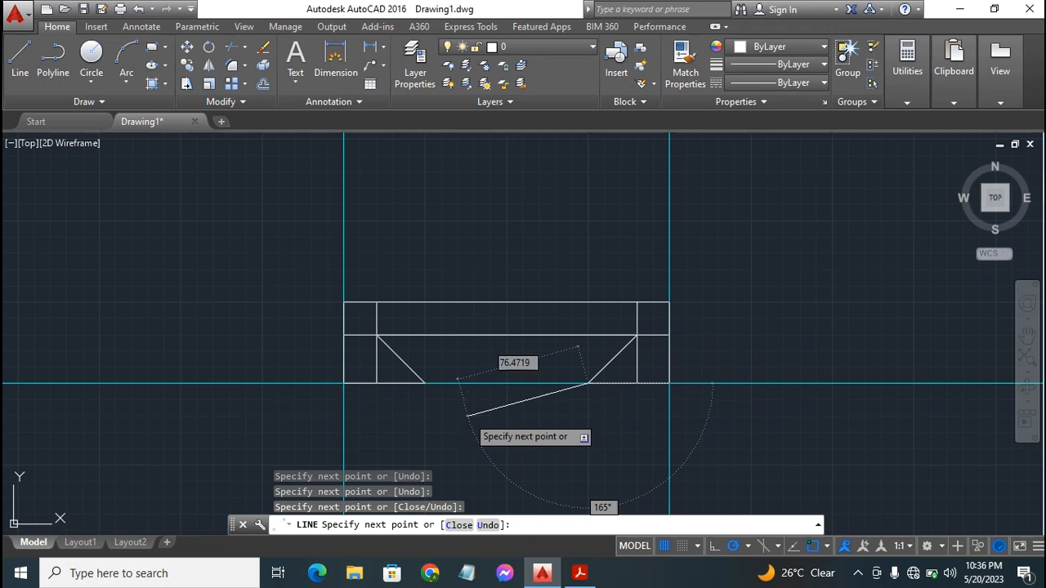
{"action": "key", "text": "Escape"}
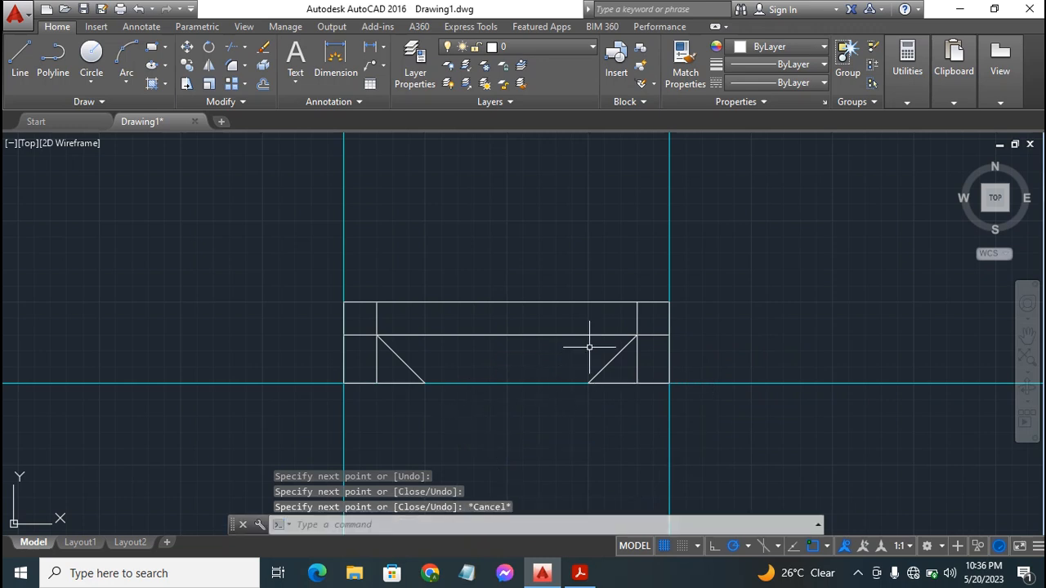
Erase the two vertical offset helper lines and the horizontal one inside the base
{"action": "left_click", "coordinate": [637, 323]}
{"action": "left_click", "coordinate": [661, 335]}
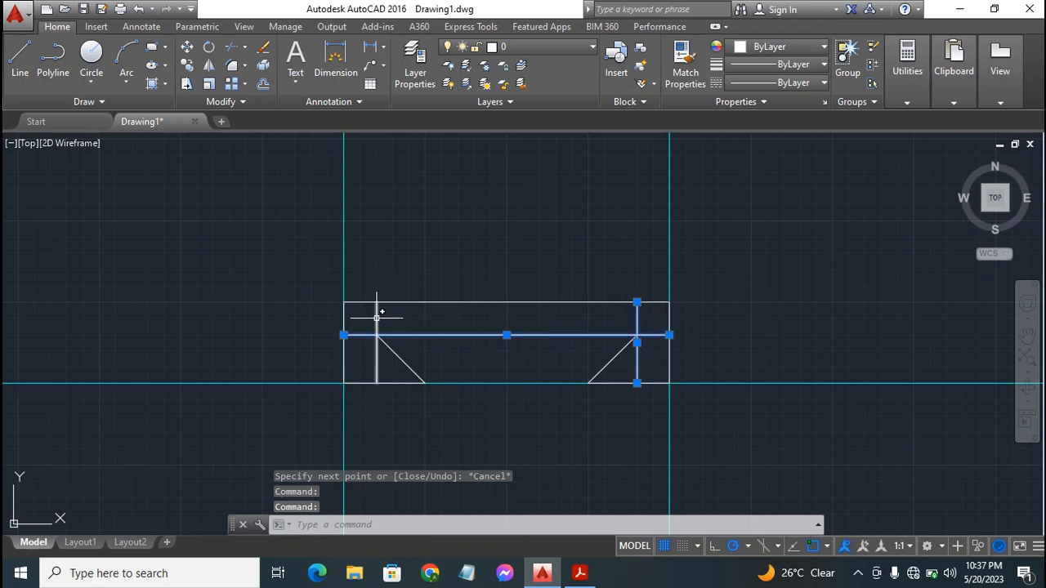
{"action": "left_click", "coordinate": [378, 314]}
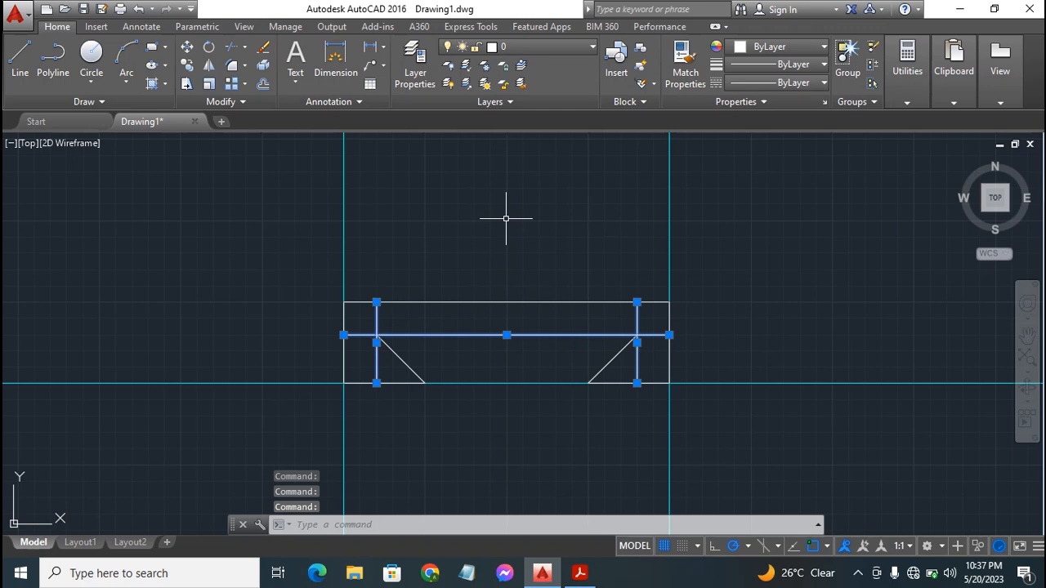
{"action": "key", "text": "Delete"}
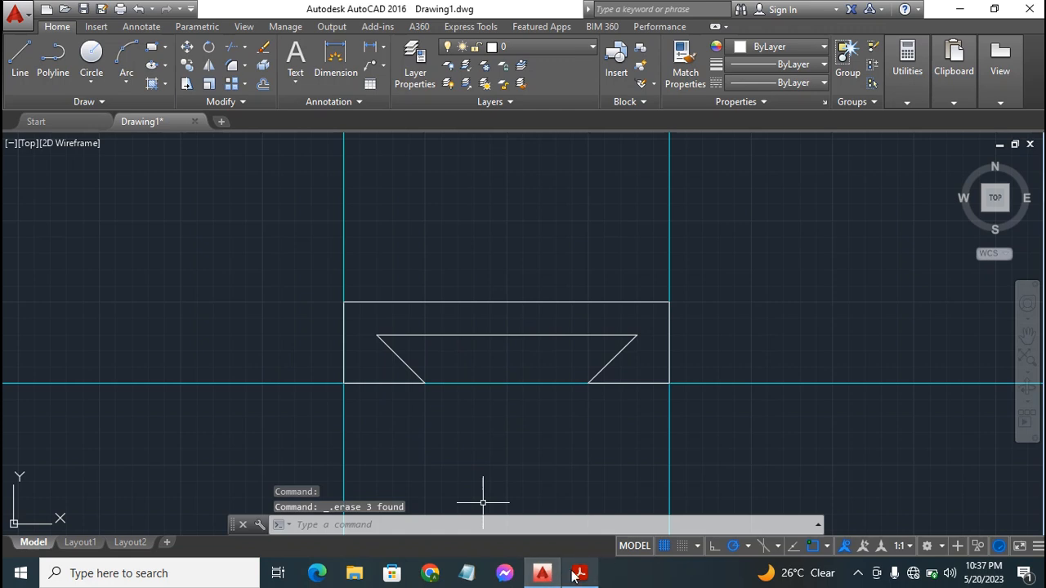
Check the circle centre height in the Exercise 8 PDF and offset the base's top edge 70 units upward in AutoCAD
{"action": "mouse_move", "coordinate": [549, 576]}
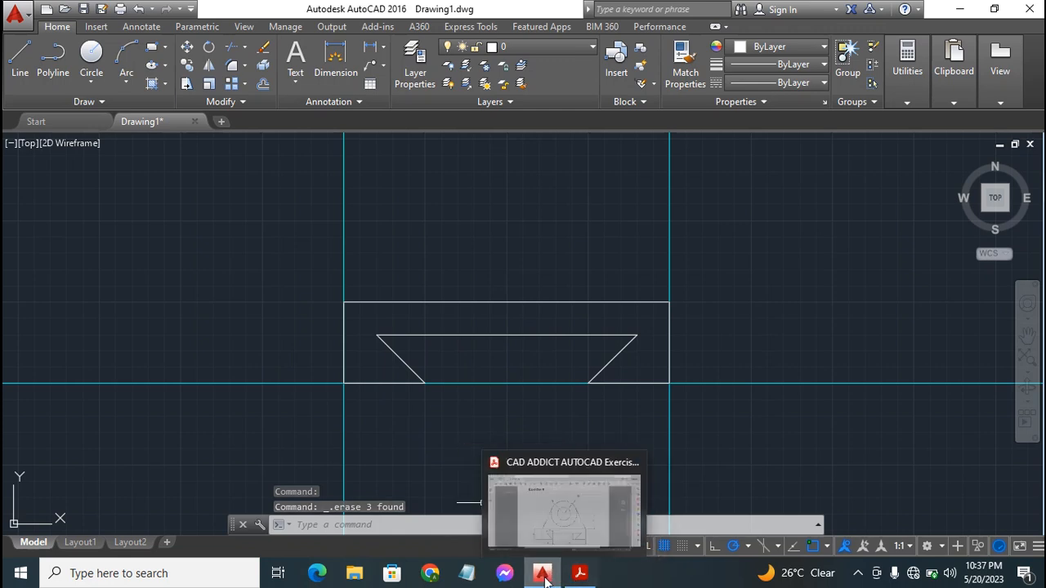
{"action": "left_click", "coordinate": [579, 572]}
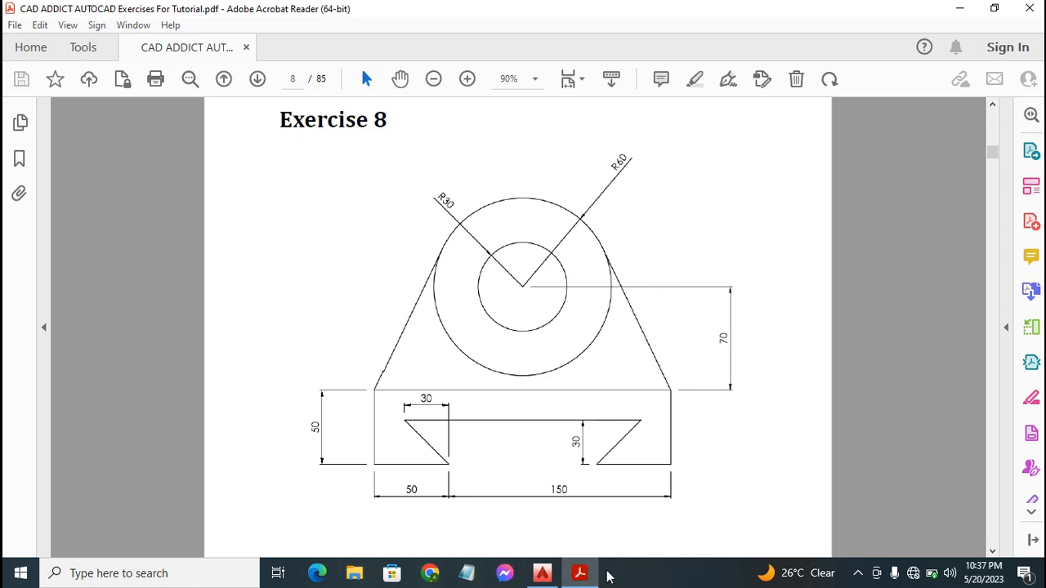
{"action": "left_click", "coordinate": [542, 573]}
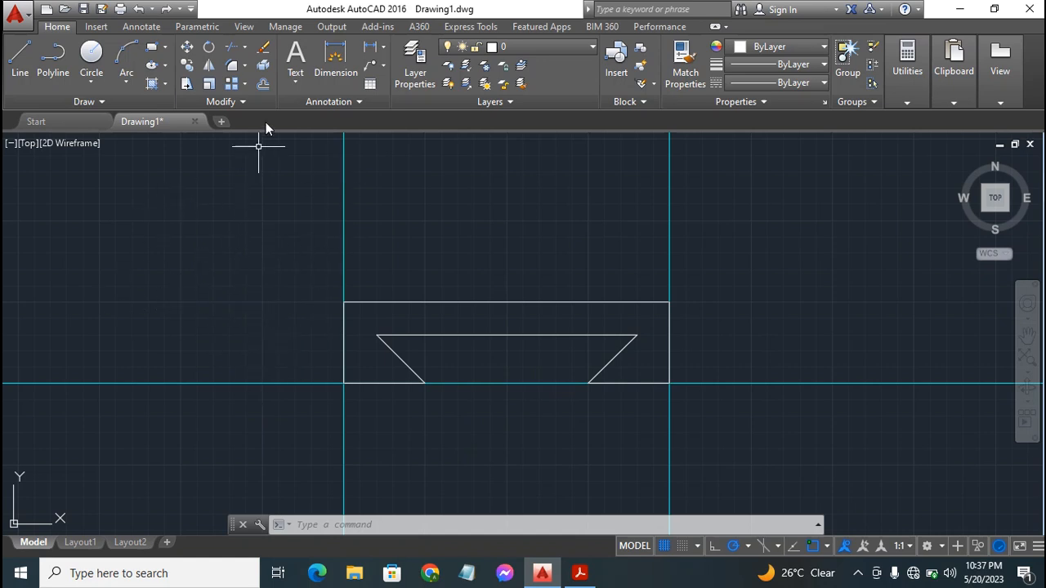
{"action": "left_click", "coordinate": [263, 83]}
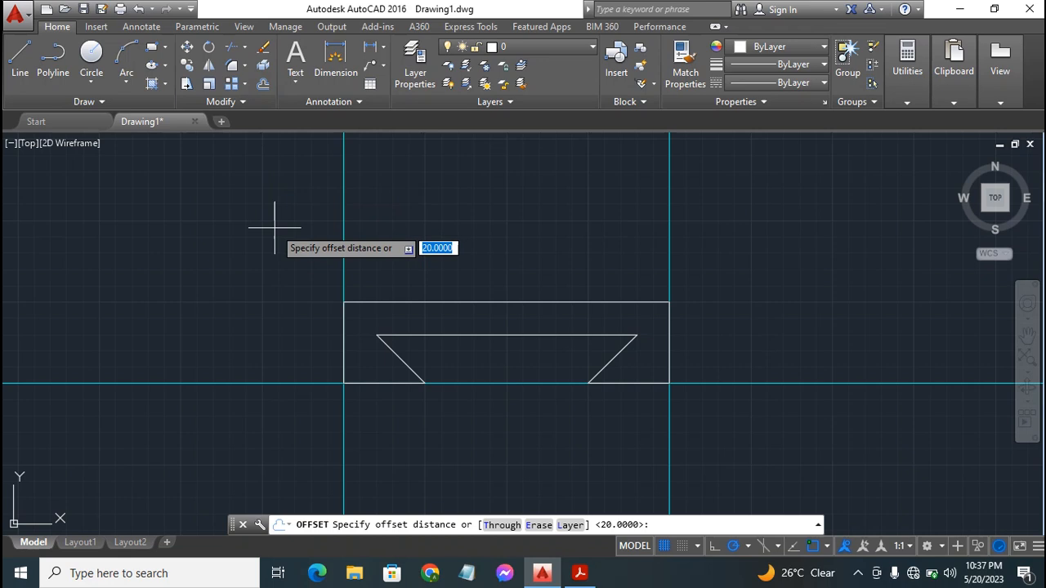
{"action": "type", "text": "70"}
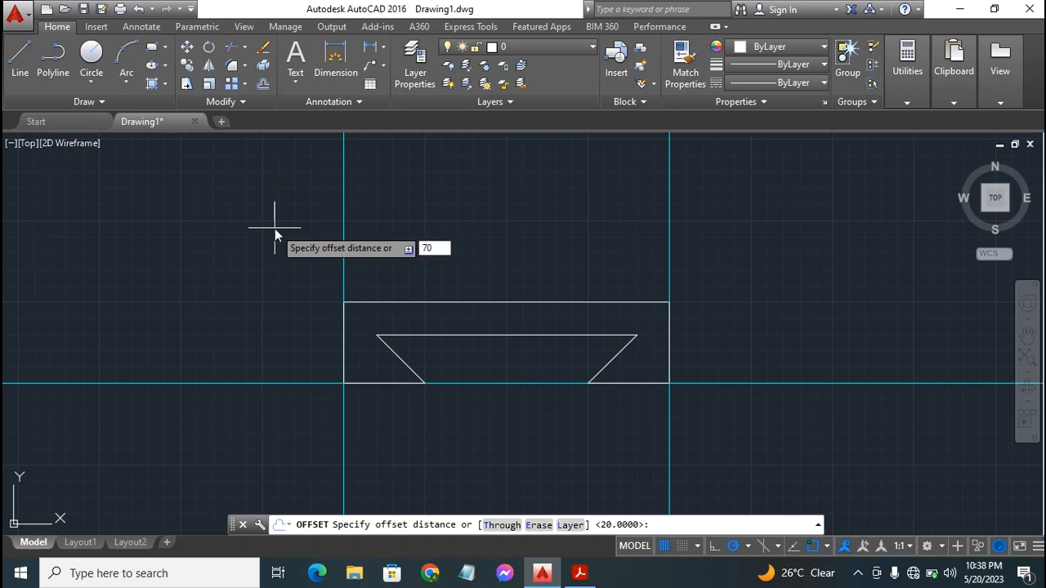
{"action": "key", "text": "Return"}
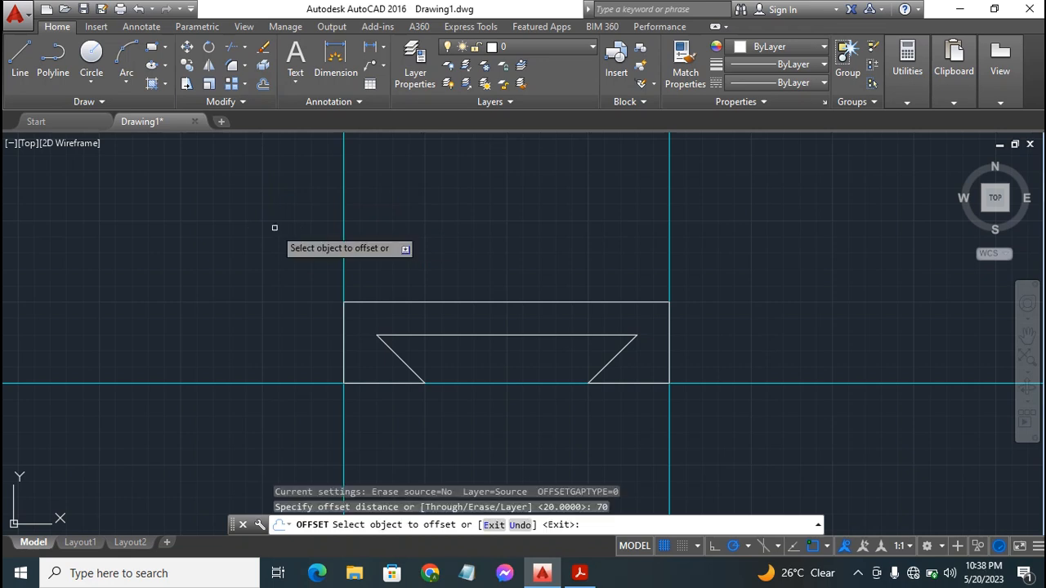
{"action": "left_click", "coordinate": [484, 304]}
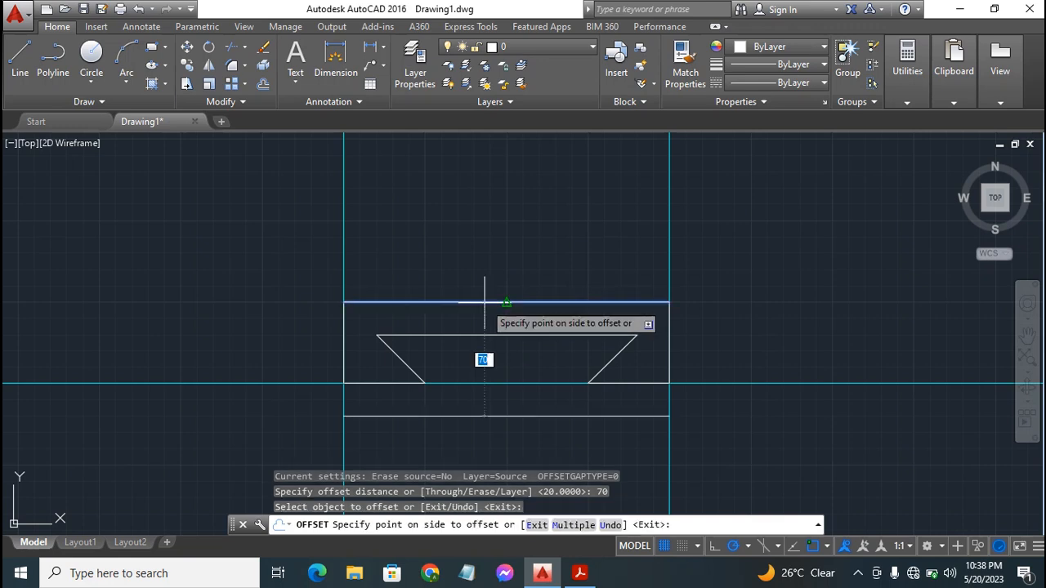
{"action": "left_click", "coordinate": [500, 188]}
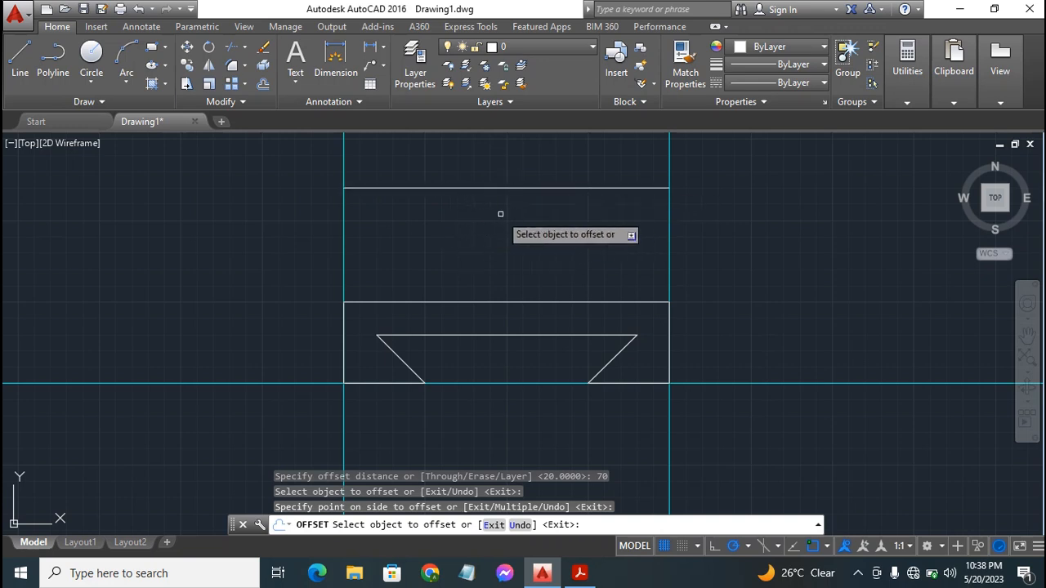
{"action": "key", "text": "Escape"}
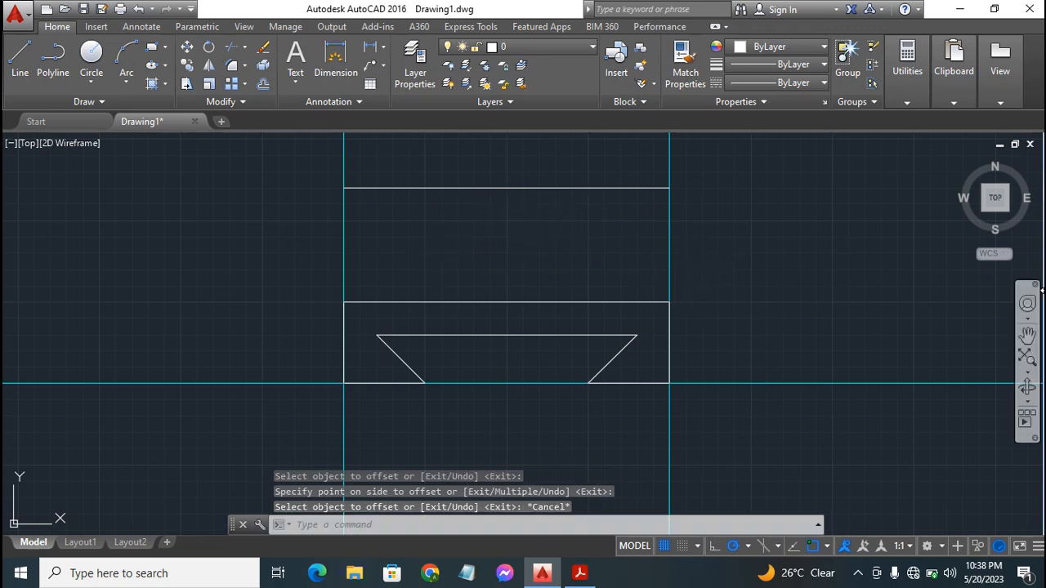
Draw a circle of radius 30 centred on the midpoint of the offset line above the base
{"action": "left_click", "coordinate": [1026, 336]}
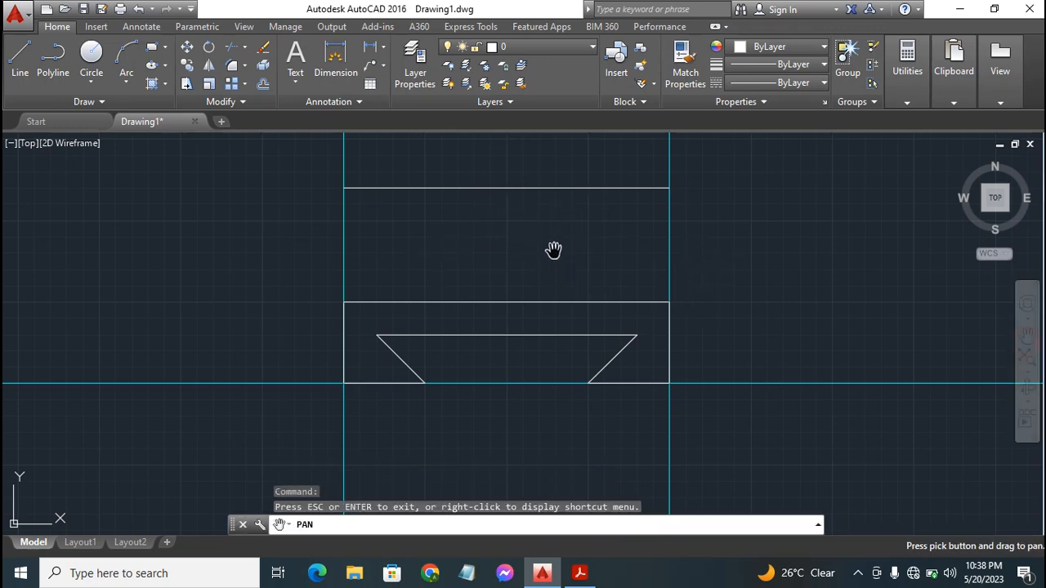
{"action": "left_click_drag", "start_coordinate": [553, 250], "coordinate": [554, 329]}
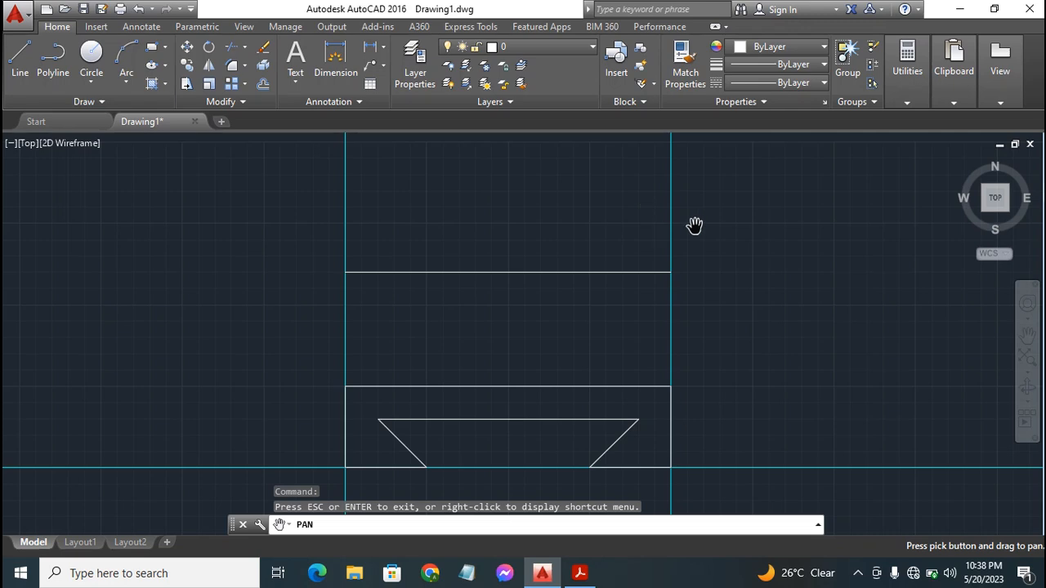
{"action": "key", "text": "Escape"}
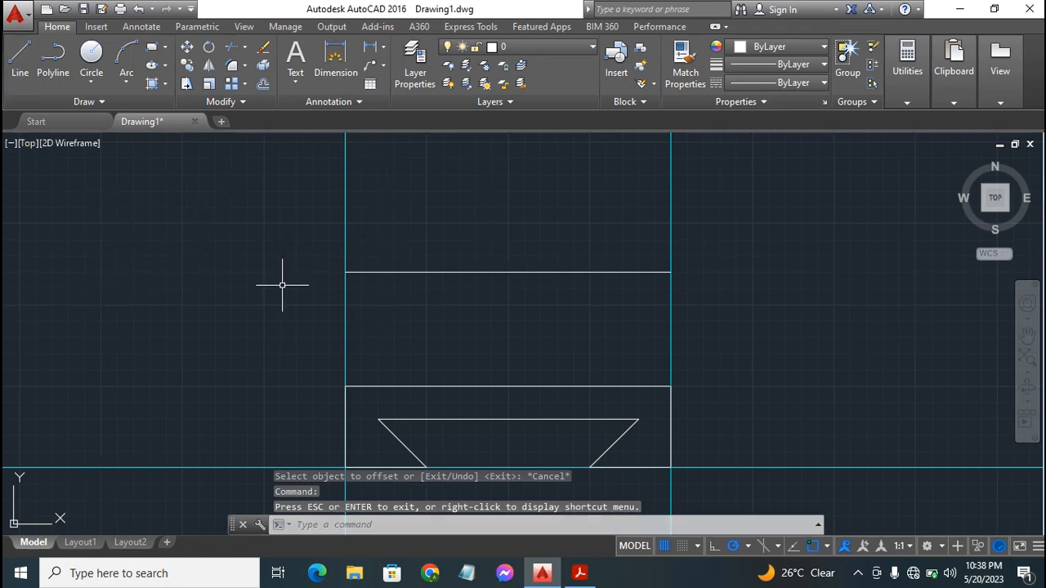
{"action": "left_click", "coordinate": [91, 56]}
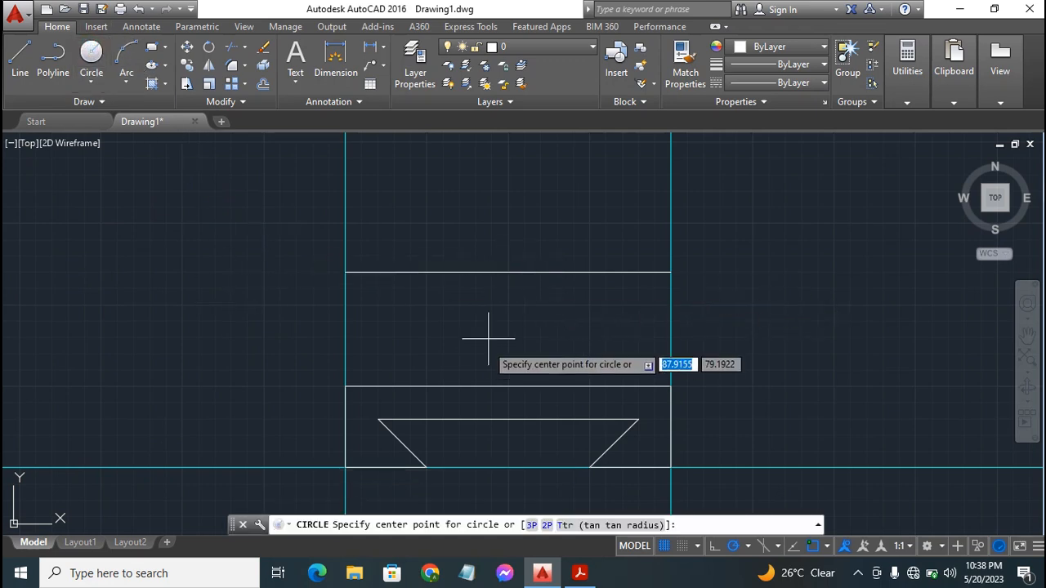
{"action": "left_click", "coordinate": [508, 272]}
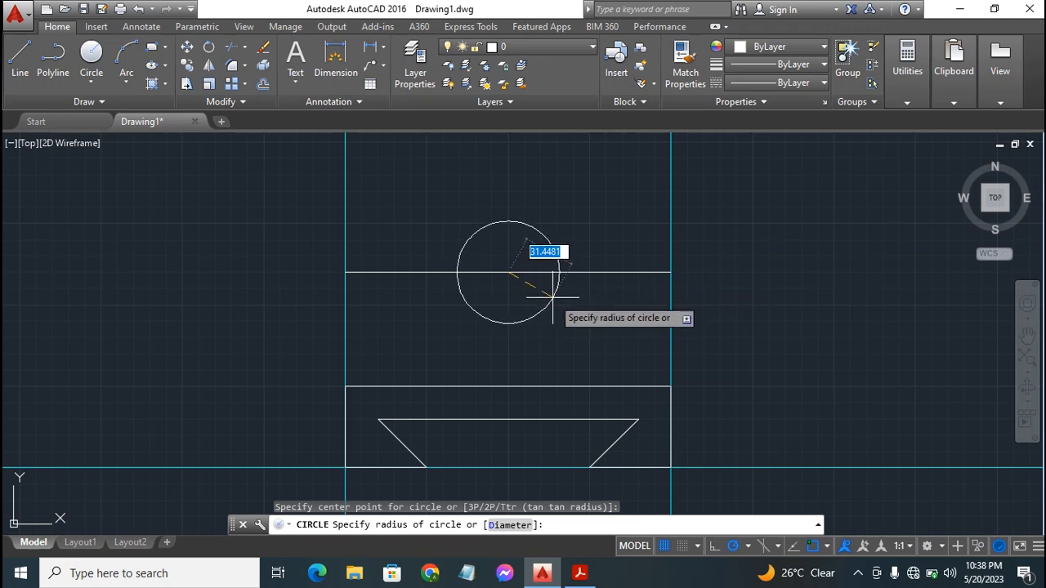
{"action": "type", "text": "30"}
{"action": "key", "text": "Return"}
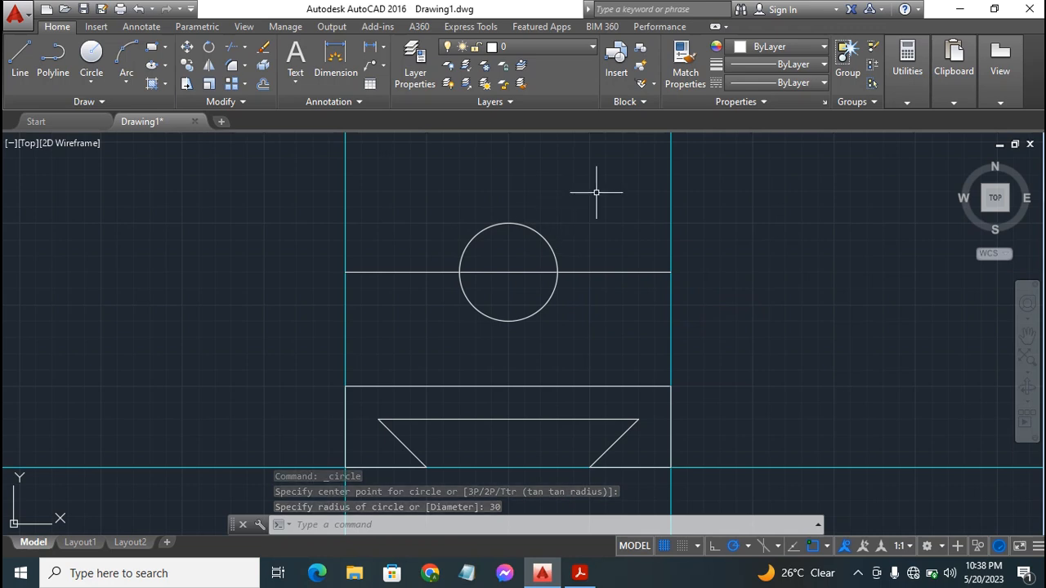
Draw a concentric circle of radius 60 around the small circle and erase the horizontal helper line through their centre
{"action": "key", "text": "Return"}
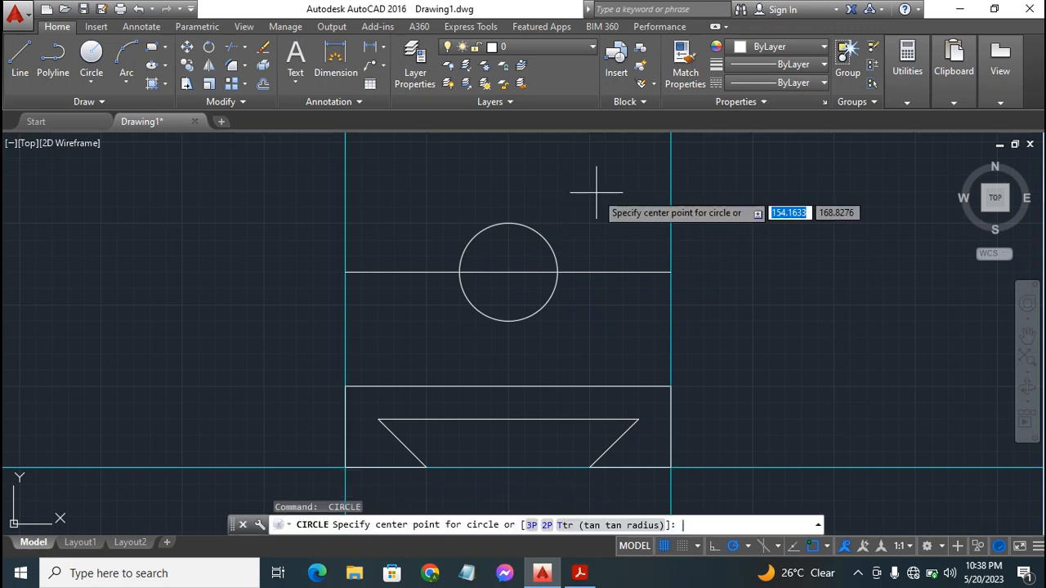
{"action": "left_click", "coordinate": [508, 273]}
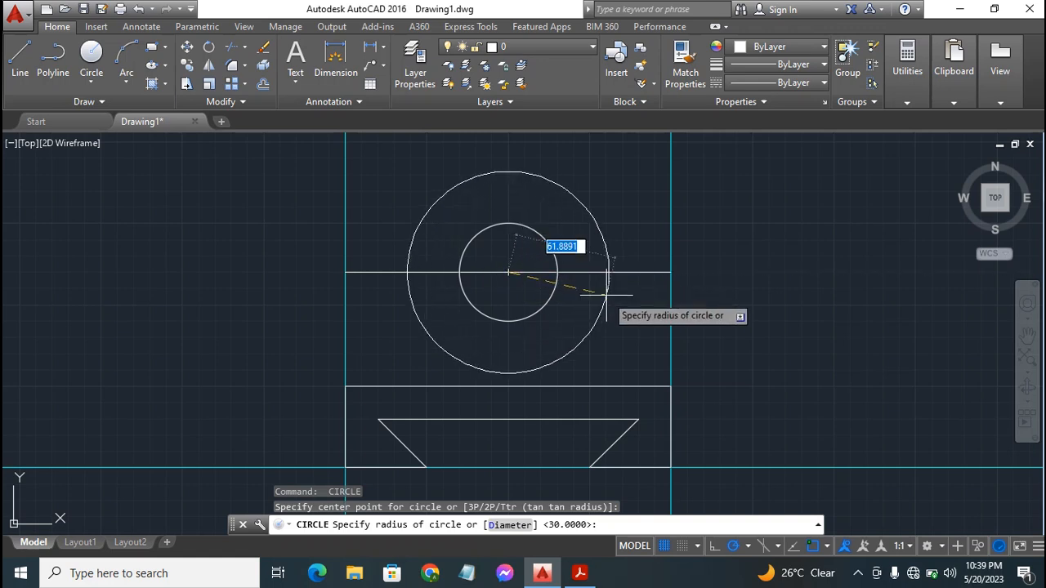
{"action": "type", "text": "60"}
{"action": "key", "text": "Return"}
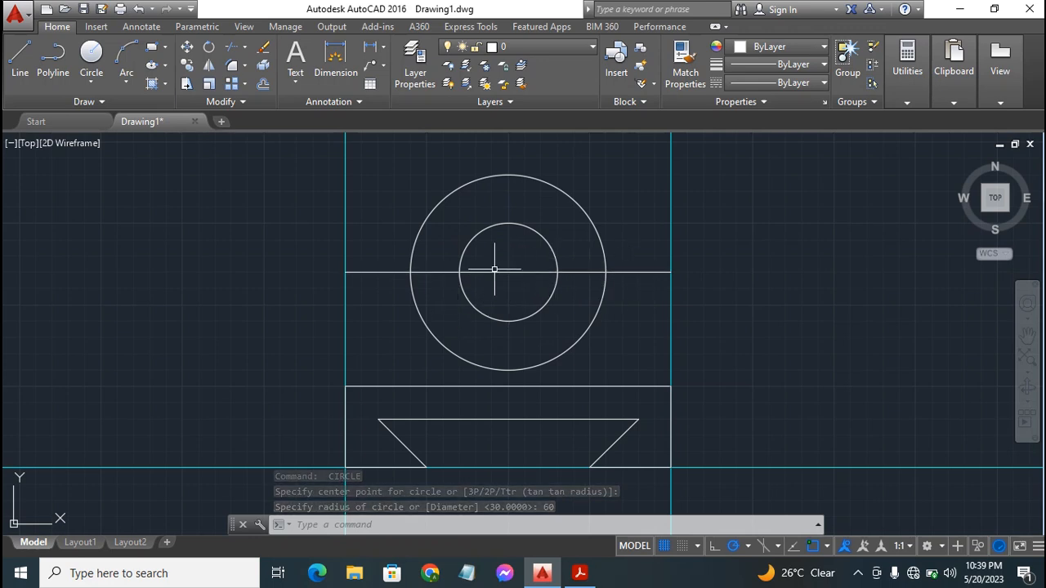
{"action": "left_click", "coordinate": [630, 272]}
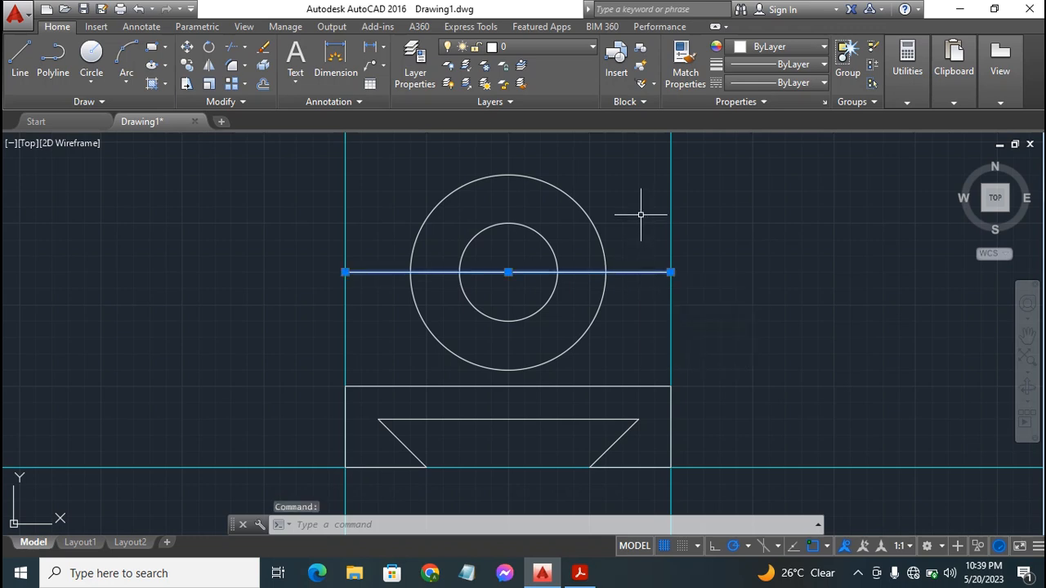
{"action": "key", "text": "Delete"}
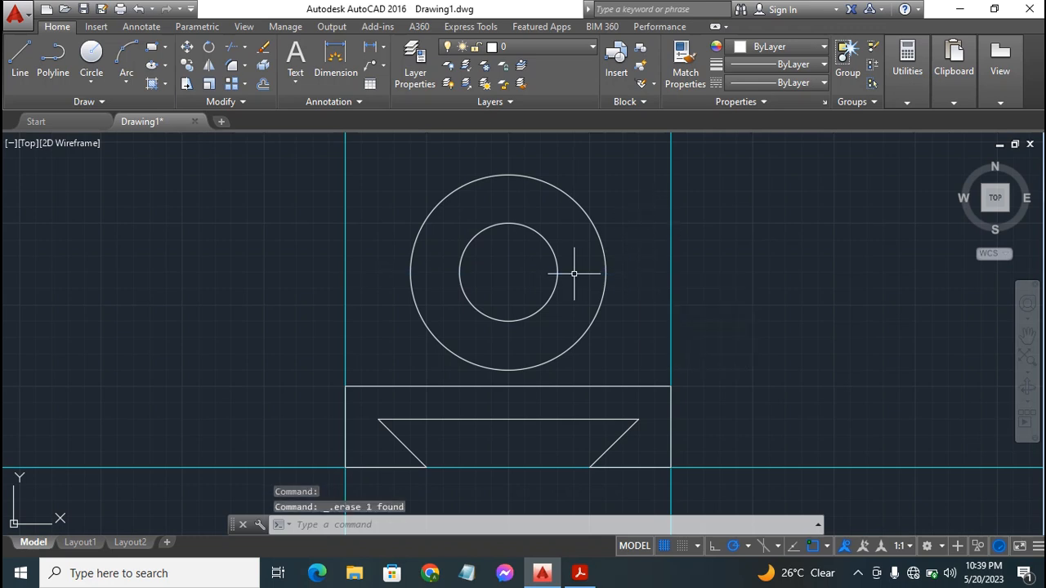
Check the slanted sides in the Exercise 8 PDF and limit AutoCAD's object snaps to Endpoint and Tangent
{"action": "left_click", "coordinate": [580, 573]}
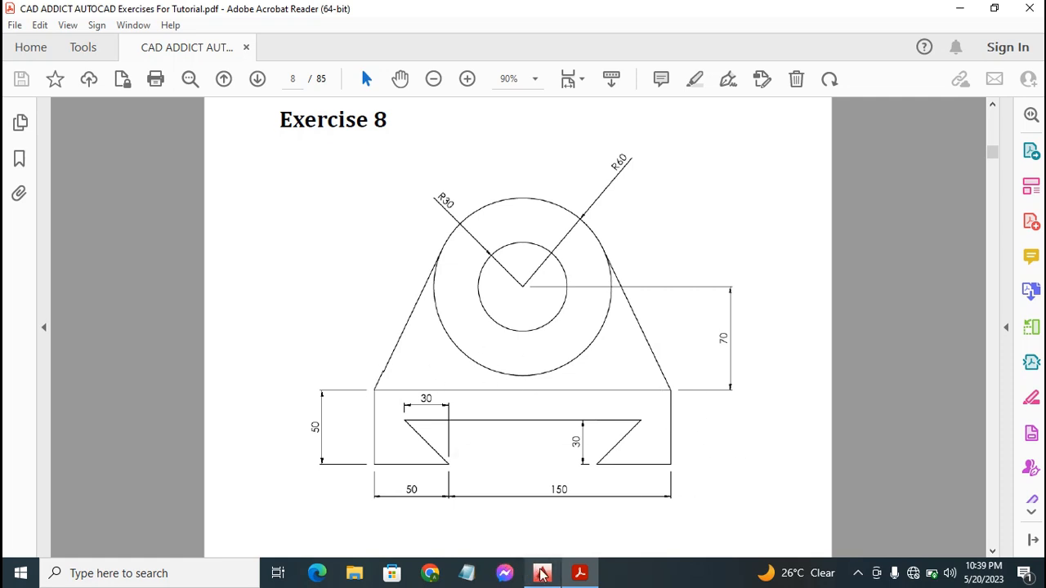
{"action": "left_click", "coordinate": [552, 514]}
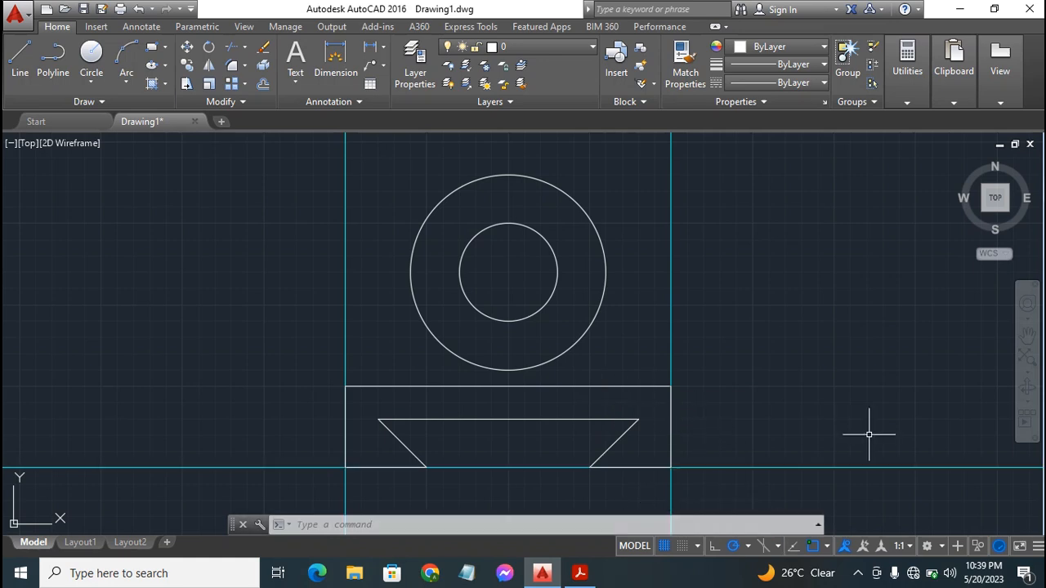
{"action": "left_click", "coordinate": [827, 546]}
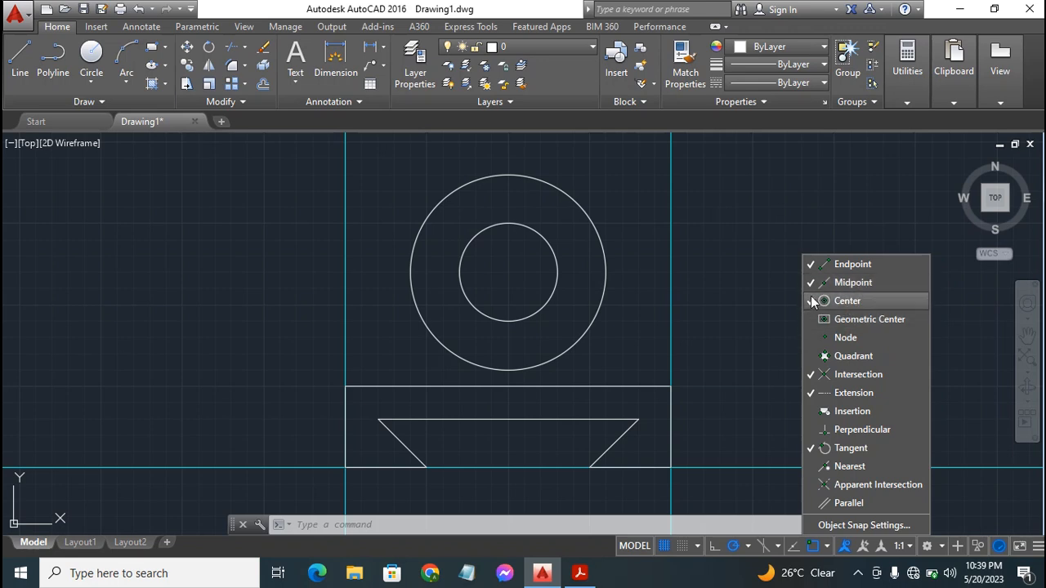
{"action": "left_click", "coordinate": [841, 286]}
{"action": "left_click", "coordinate": [845, 300]}
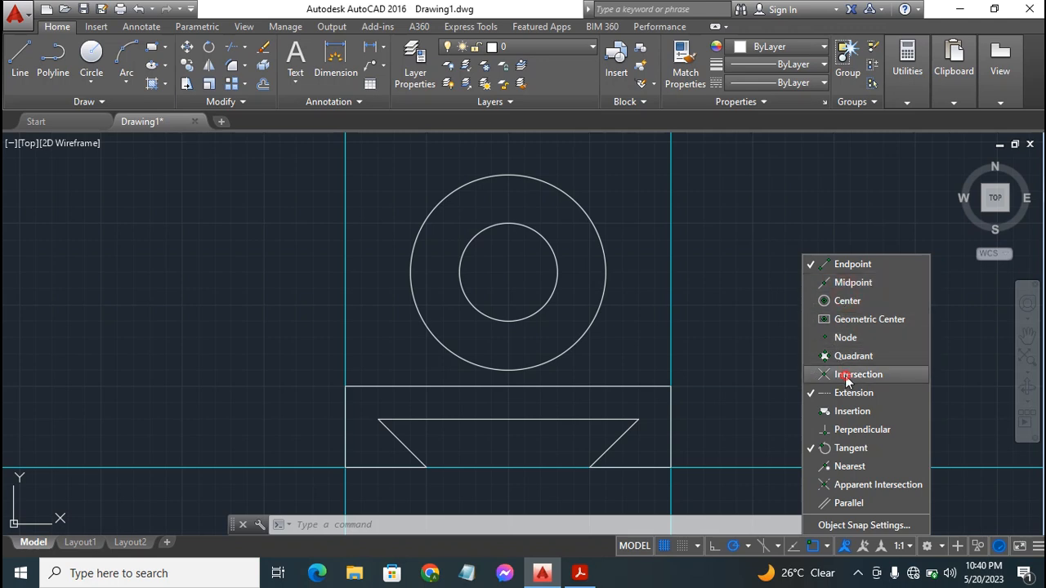
{"action": "left_click", "coordinate": [849, 393]}
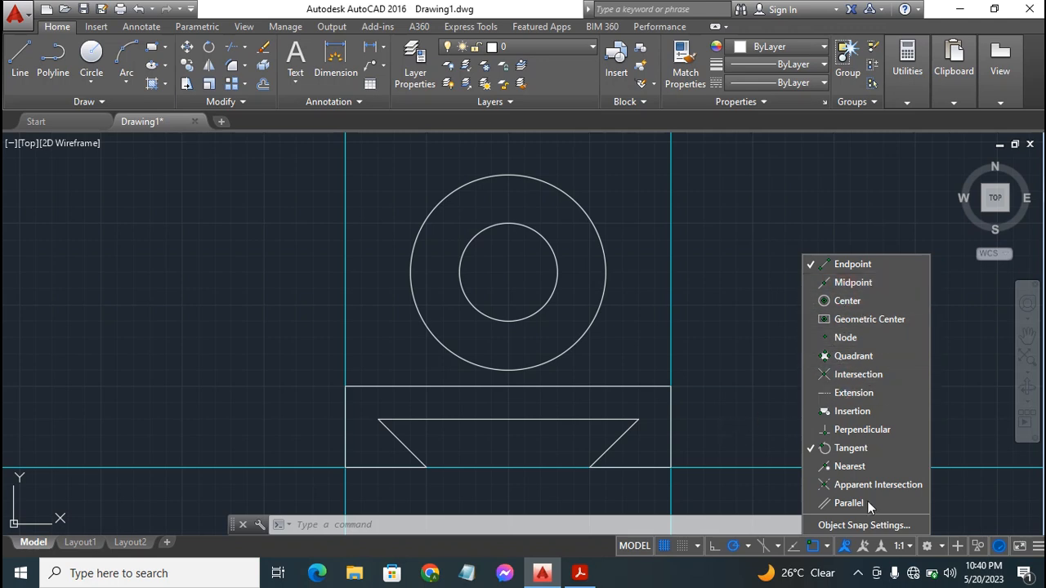
{"action": "left_click", "coordinate": [829, 547]}
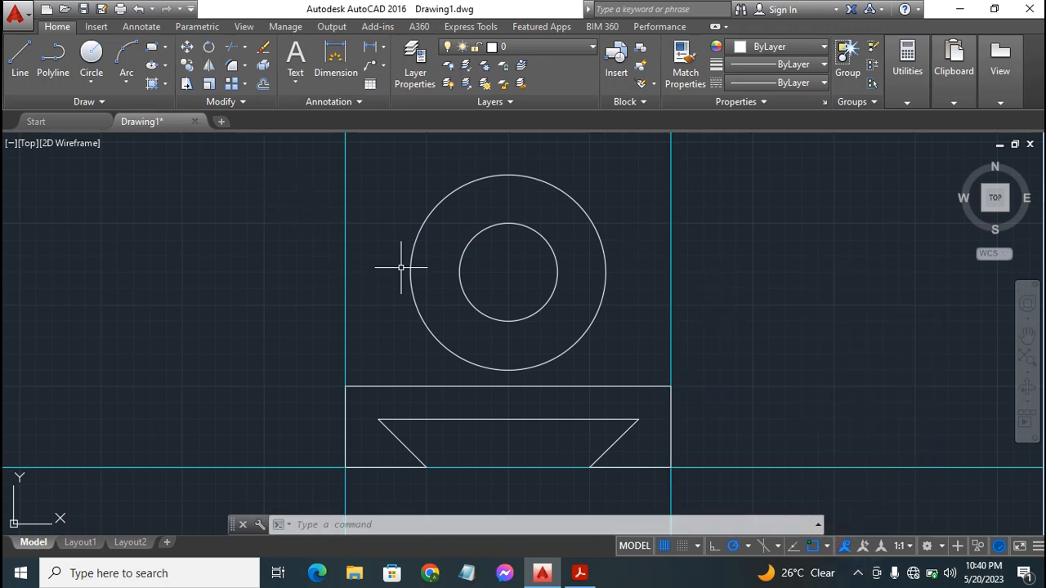
Draw a line from the base's upper-right corner tangent to the right side of the radius 60 circle
{"action": "left_click", "coordinate": [18, 62]}
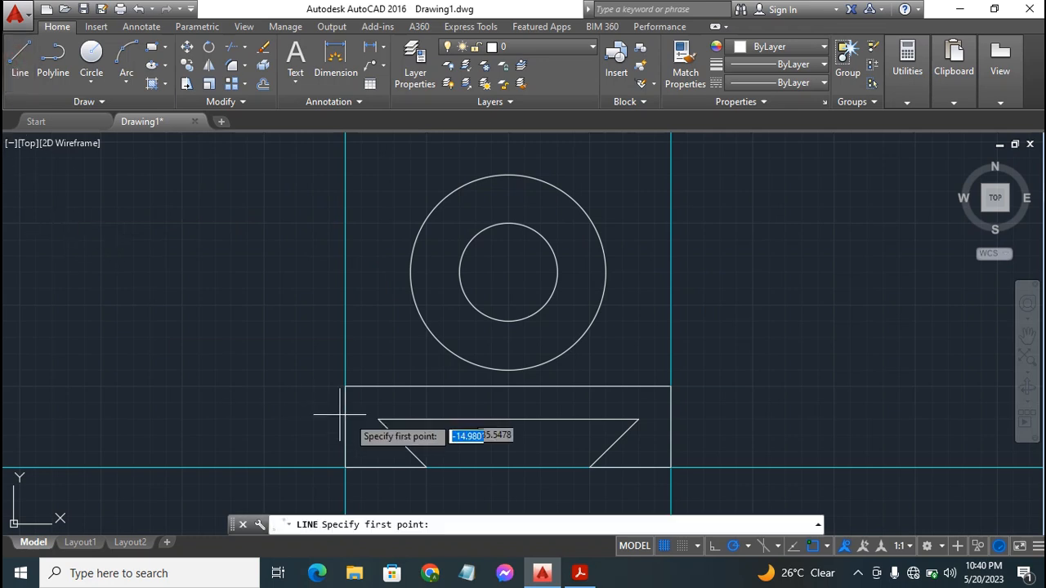
{"action": "left_click", "coordinate": [671, 386]}
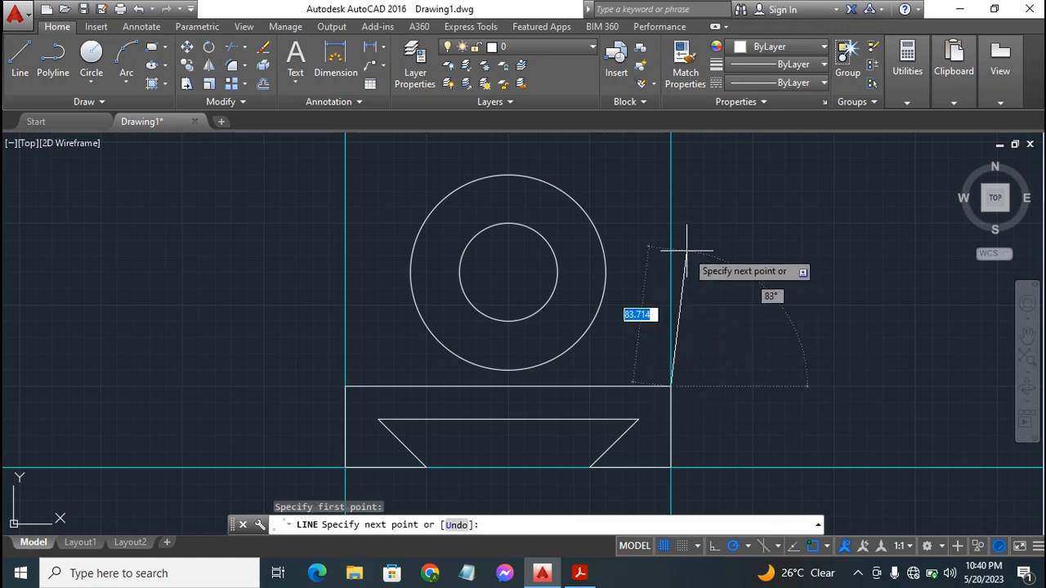
{"action": "left_click", "coordinate": [597, 230]}
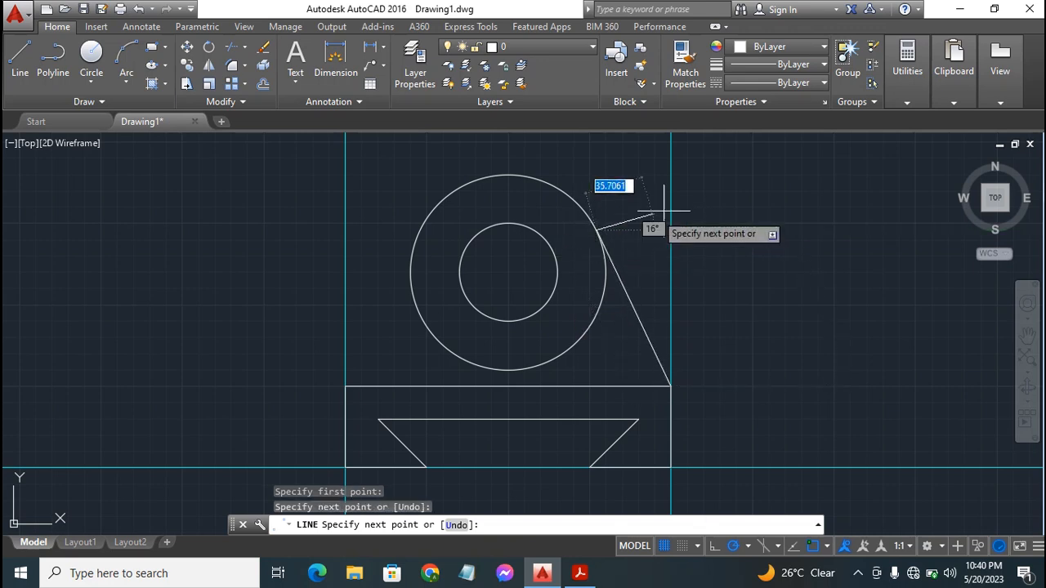
{"action": "key", "text": "Escape"}
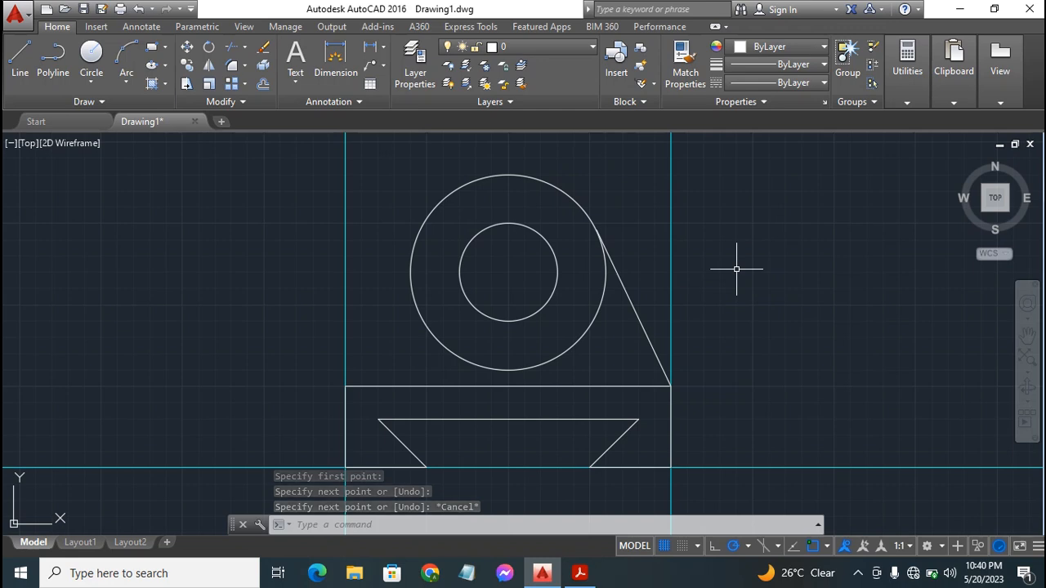
Draw a line from the base's upper-left corner tangent to the left side of the radius 60 circle
{"action": "key", "text": "Return"}
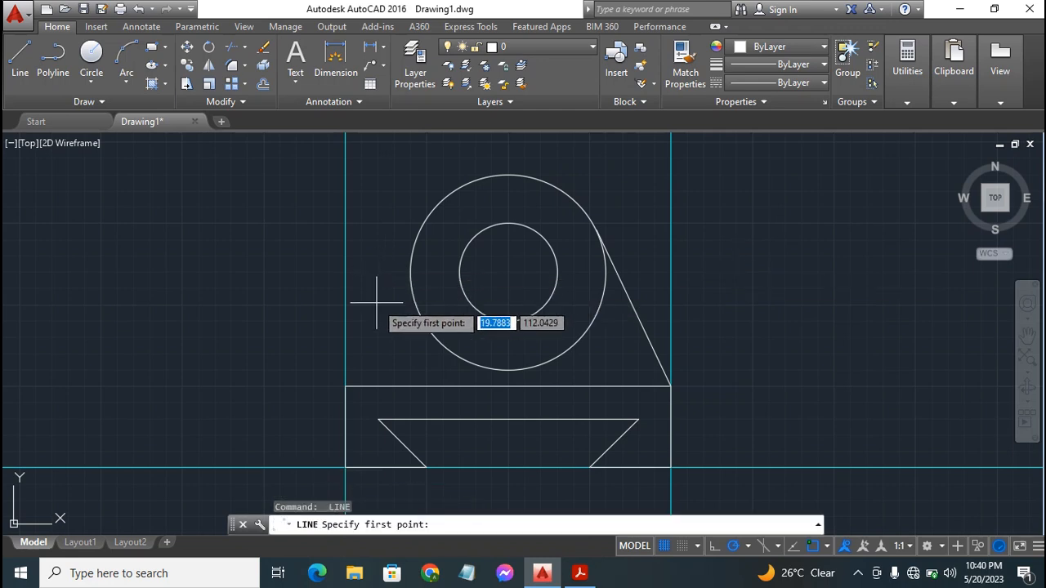
{"action": "left_click", "coordinate": [345, 385]}
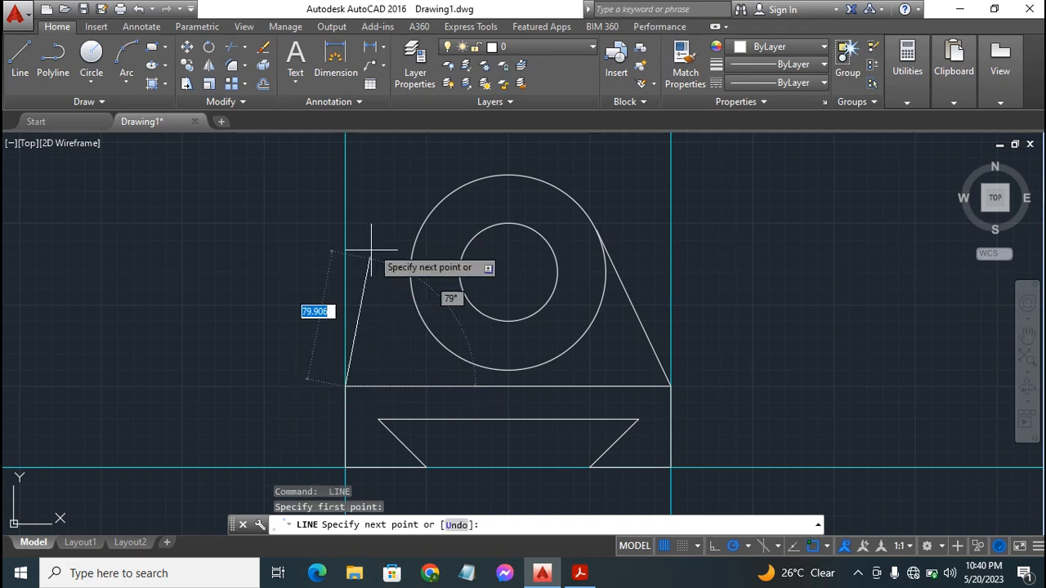
{"action": "left_click", "coordinate": [420, 230]}
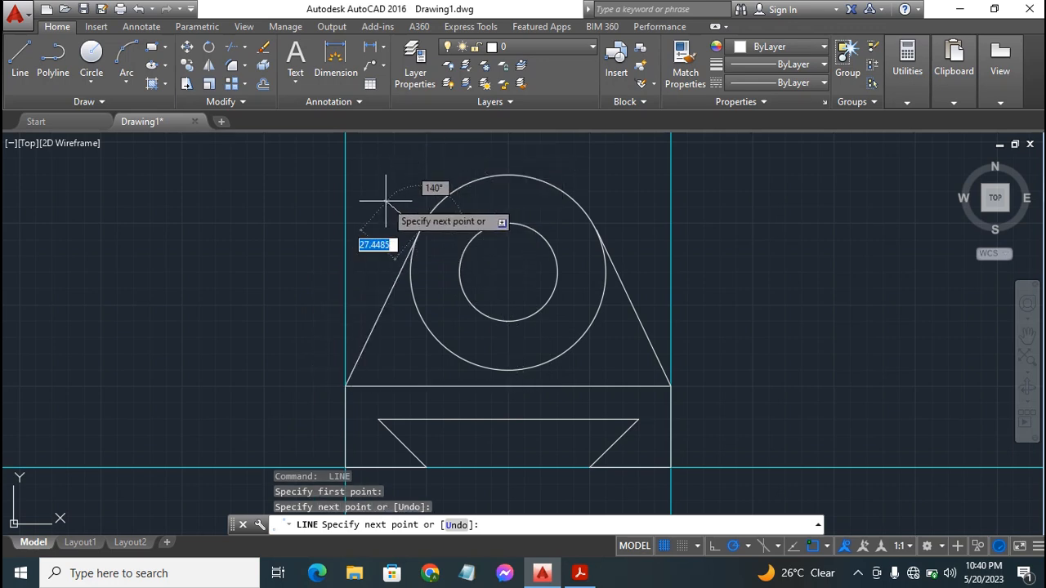
{"action": "key", "text": "Escape"}
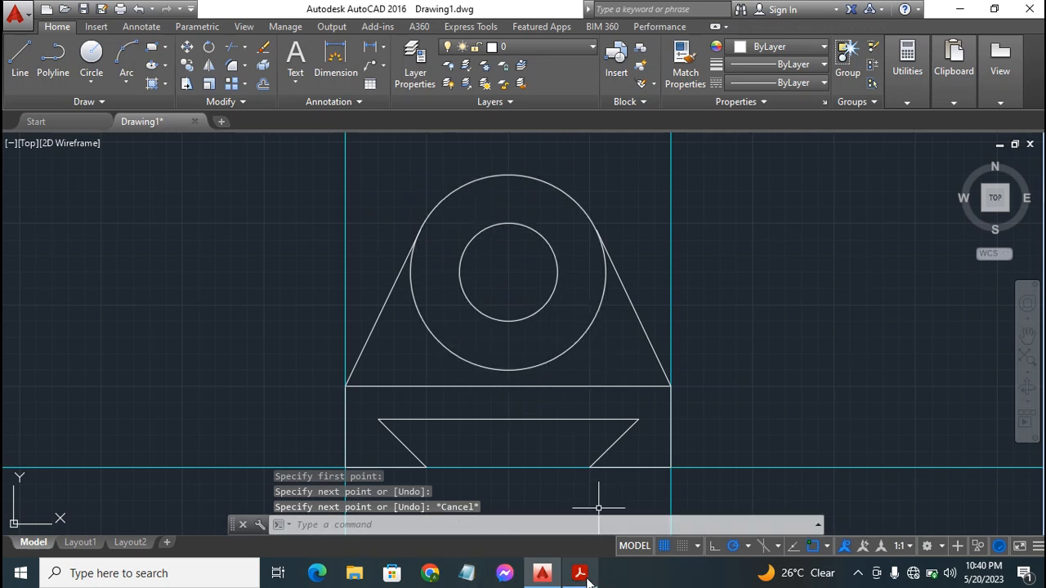
Compare the outline with the Exercise 8 drawing in the PDF in Acrobat Reader, and return to AutoCAD
{"action": "mouse_move", "coordinate": [576, 577]}
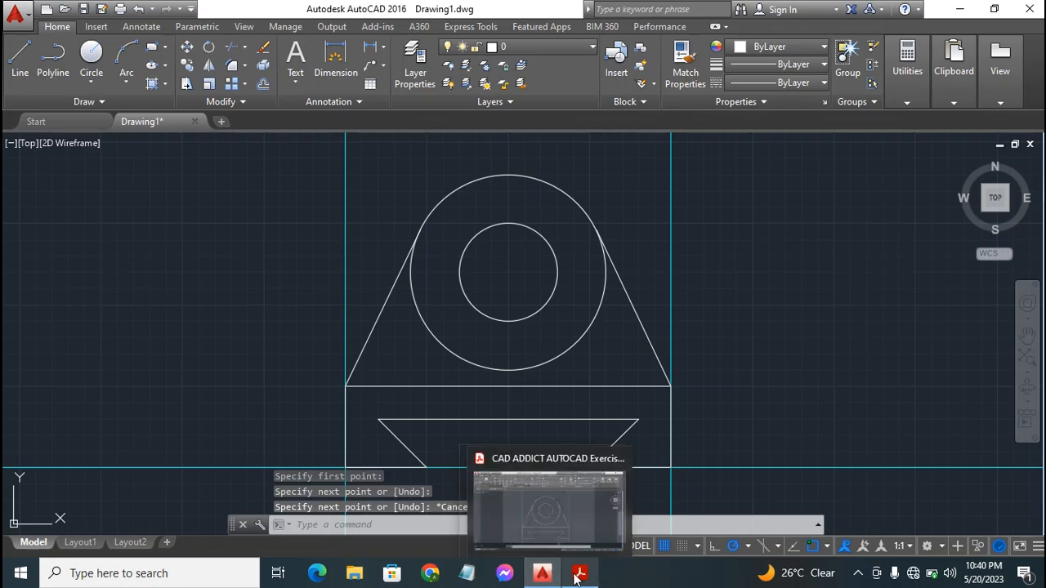
{"action": "left_click", "coordinate": [578, 575]}
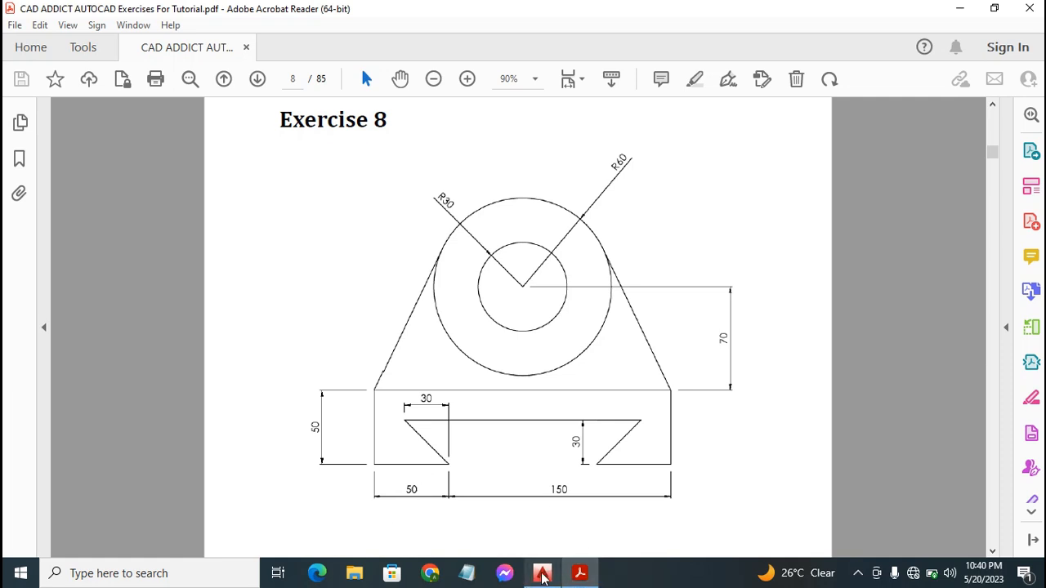
{"action": "left_click", "coordinate": [542, 573]}
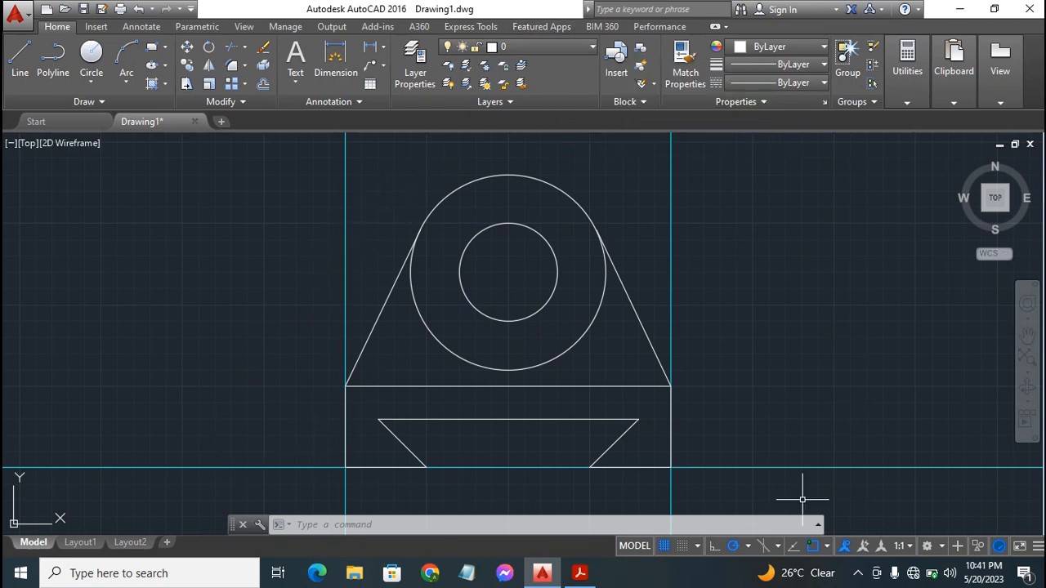
Turn off the Construct 1 layer to hide the construction lines
{"action": "left_click", "coordinate": [553, 46]}
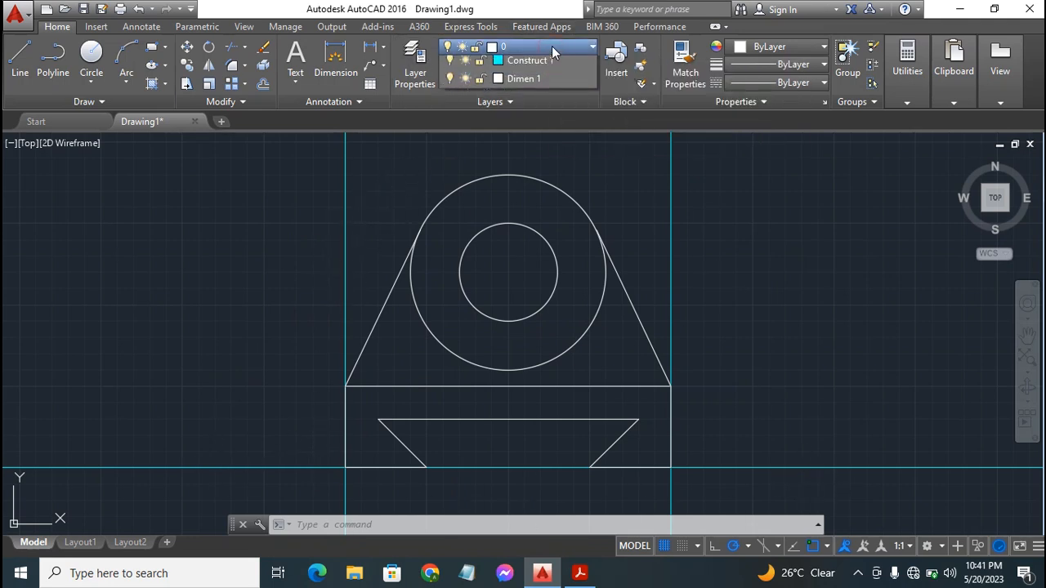
{"action": "left_click", "coordinate": [120, 219]}
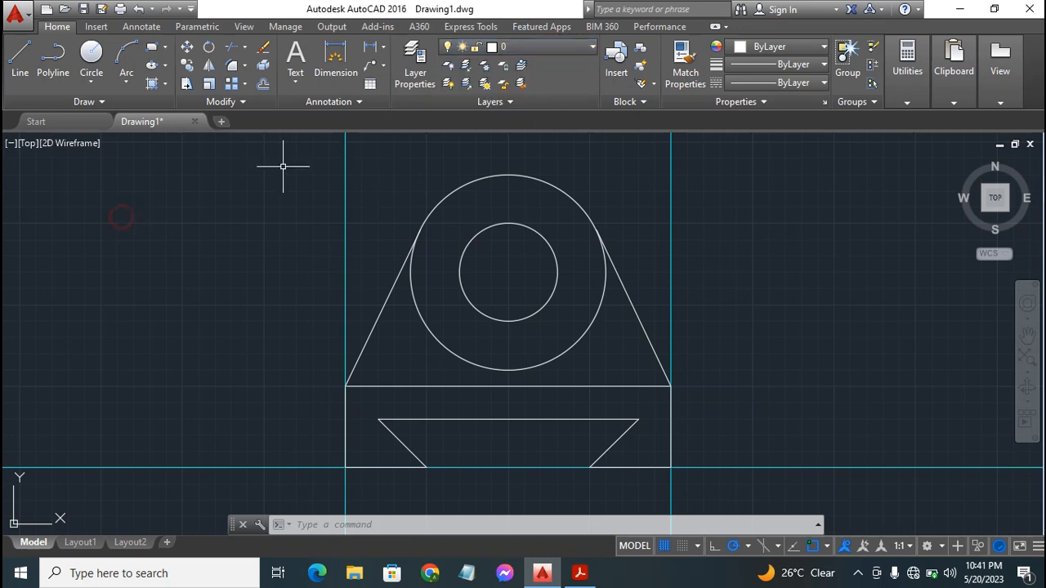
{"action": "left_click", "coordinate": [581, 49]}
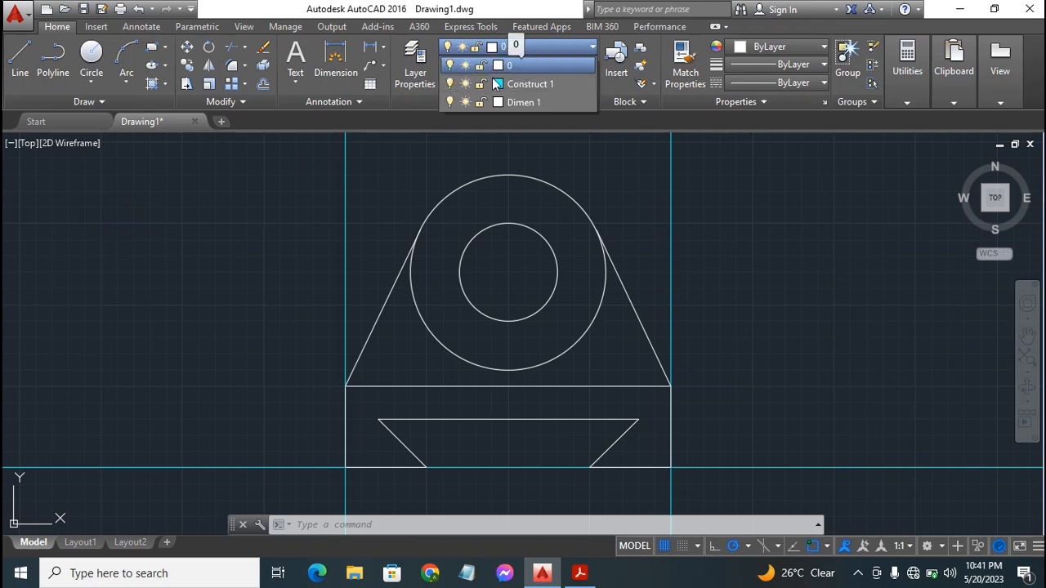
{"action": "left_click", "coordinate": [451, 84]}
{"action": "left_click", "coordinate": [175, 282]}
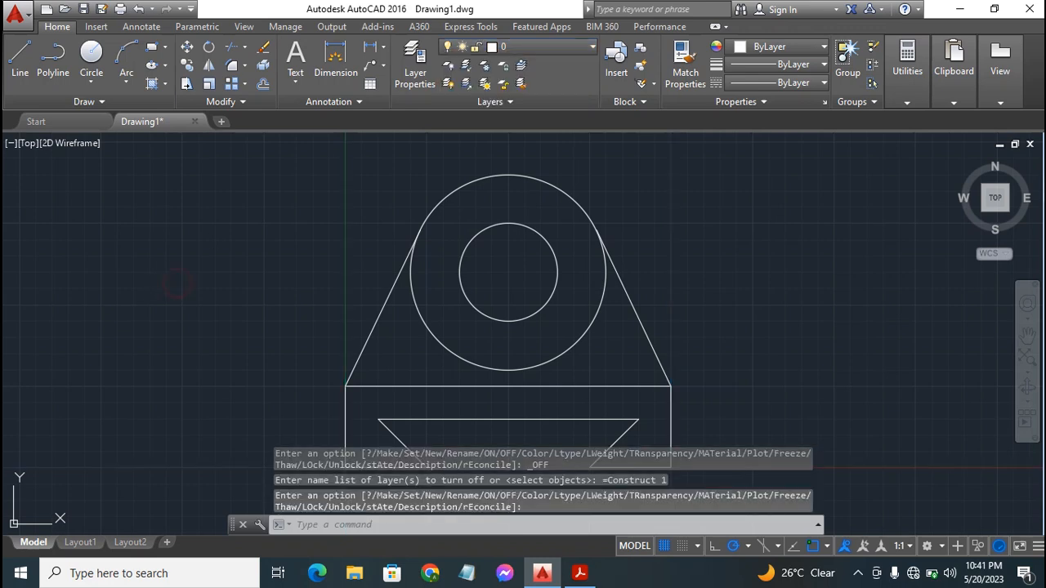
{"action": "key", "text": "Escape"}
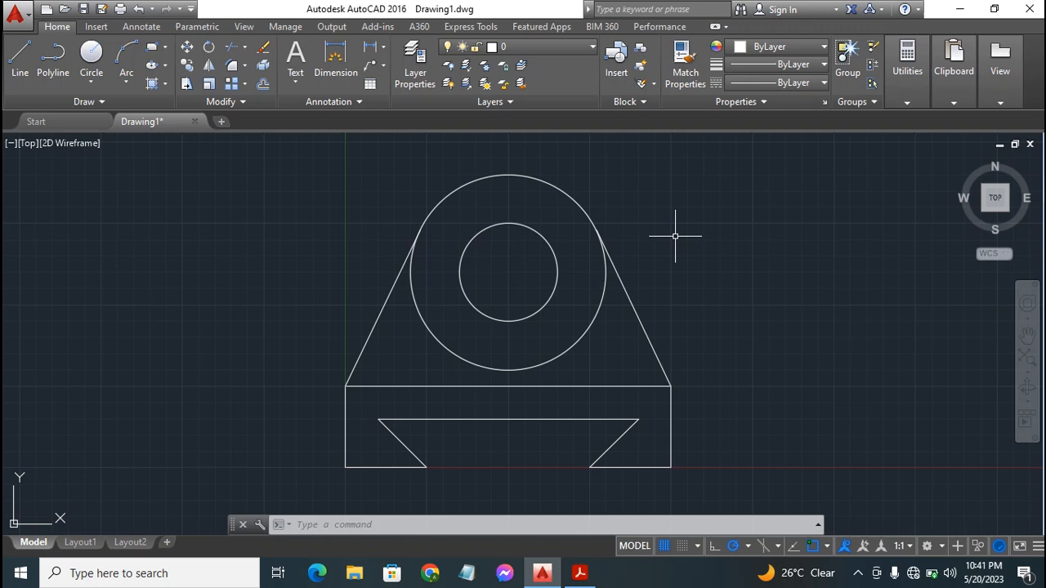
Change the Dimen 1 layer's color to blue (index color 5) and make it the current layer
{"action": "scroll", "coordinate": [675, 236], "scroll_direction": "down", "scroll_amount": 2}
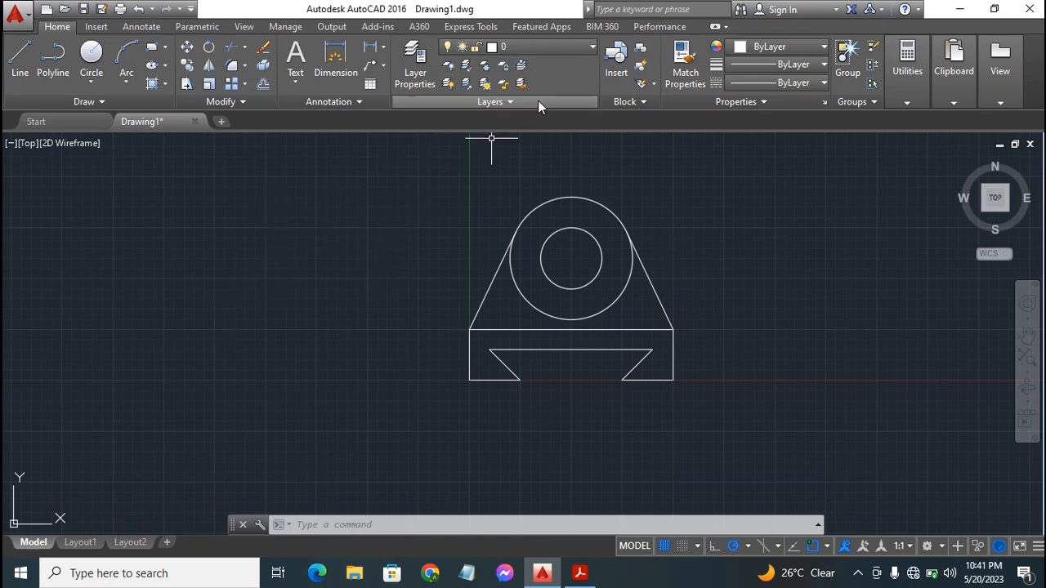
{"action": "left_click", "coordinate": [562, 46]}
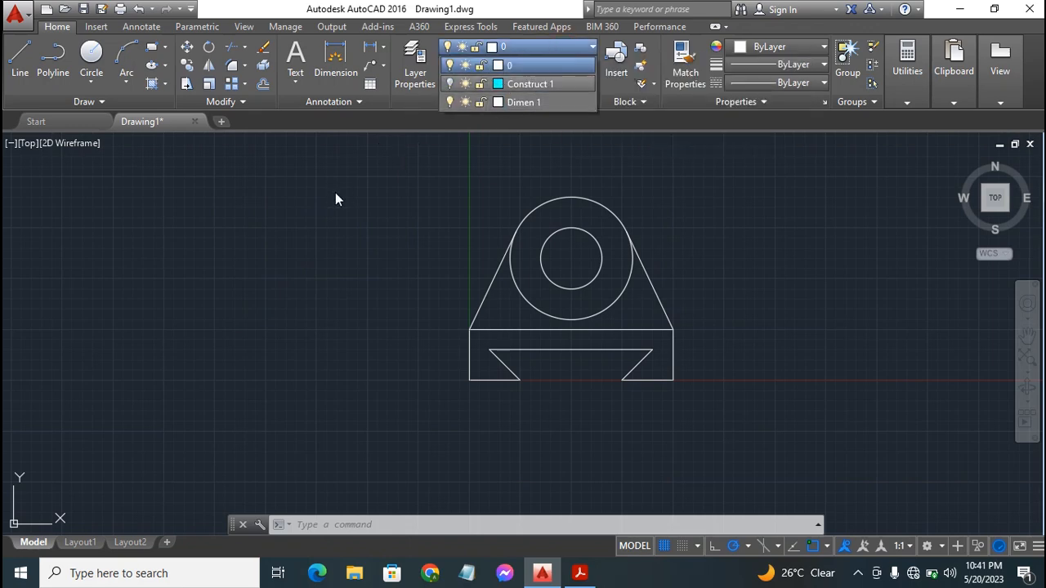
{"action": "left_click", "coordinate": [401, 191]}
{"action": "left_click", "coordinate": [537, 47]}
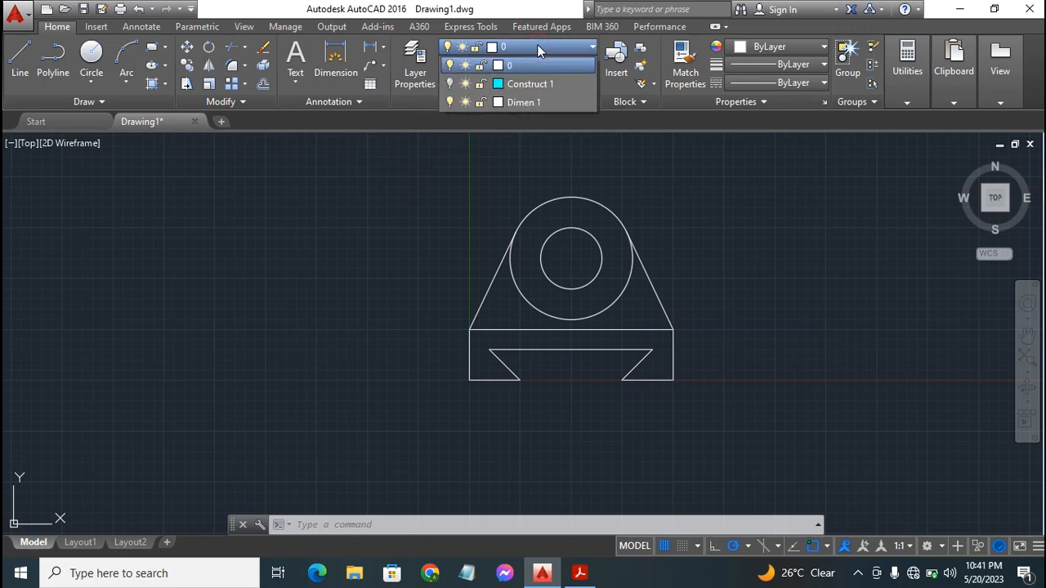
{"action": "left_click", "coordinate": [497, 102]}
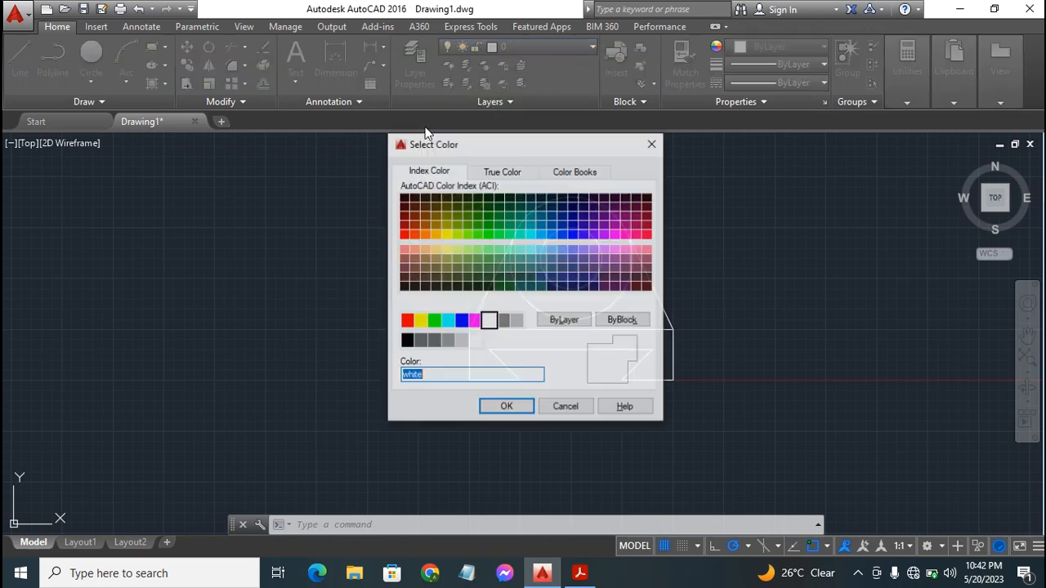
{"action": "left_click", "coordinate": [462, 321]}
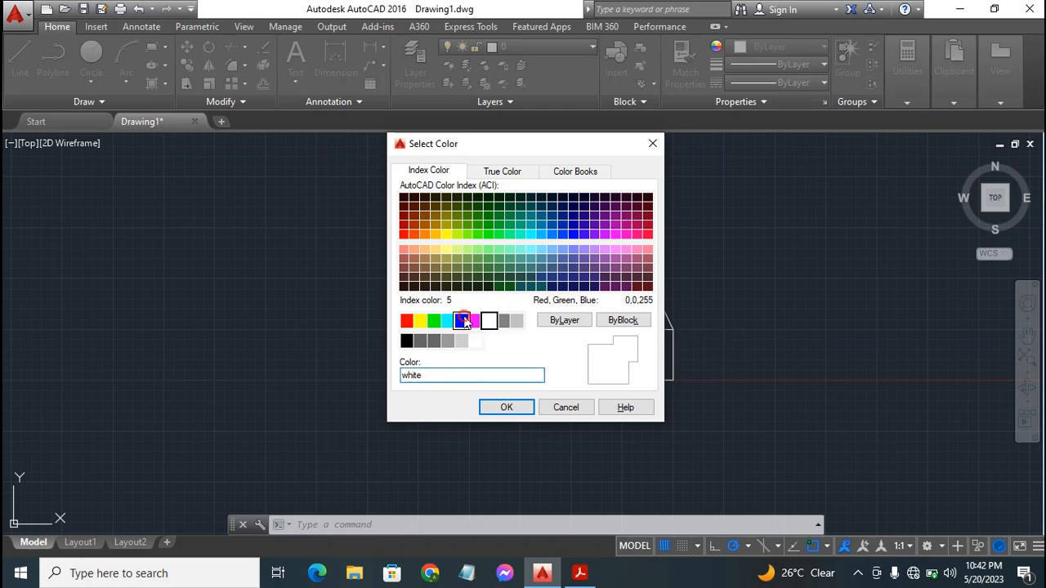
{"action": "left_click", "coordinate": [494, 402]}
{"action": "left_click", "coordinate": [552, 46]}
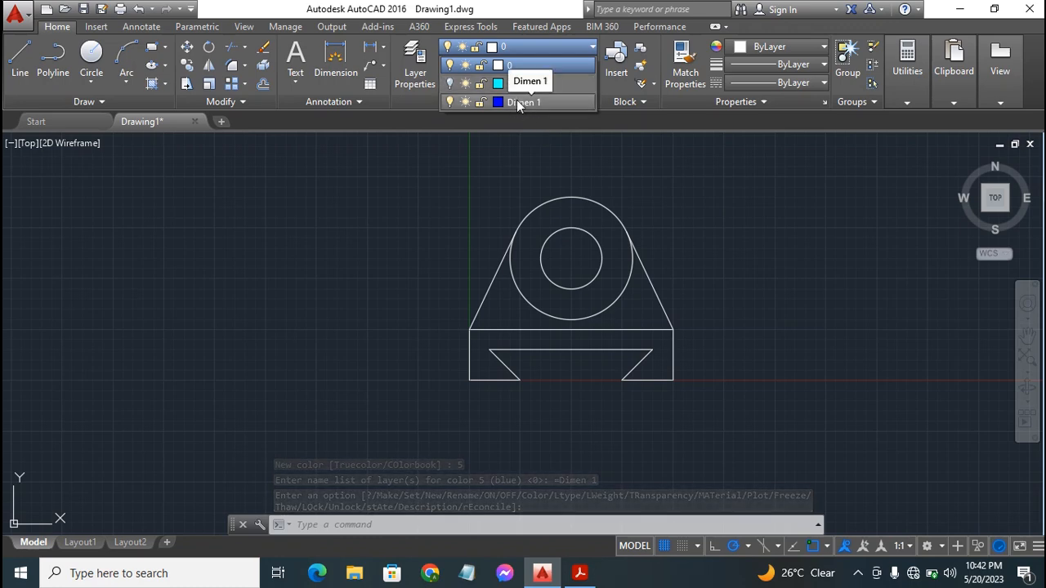
{"action": "left_click", "coordinate": [517, 102]}
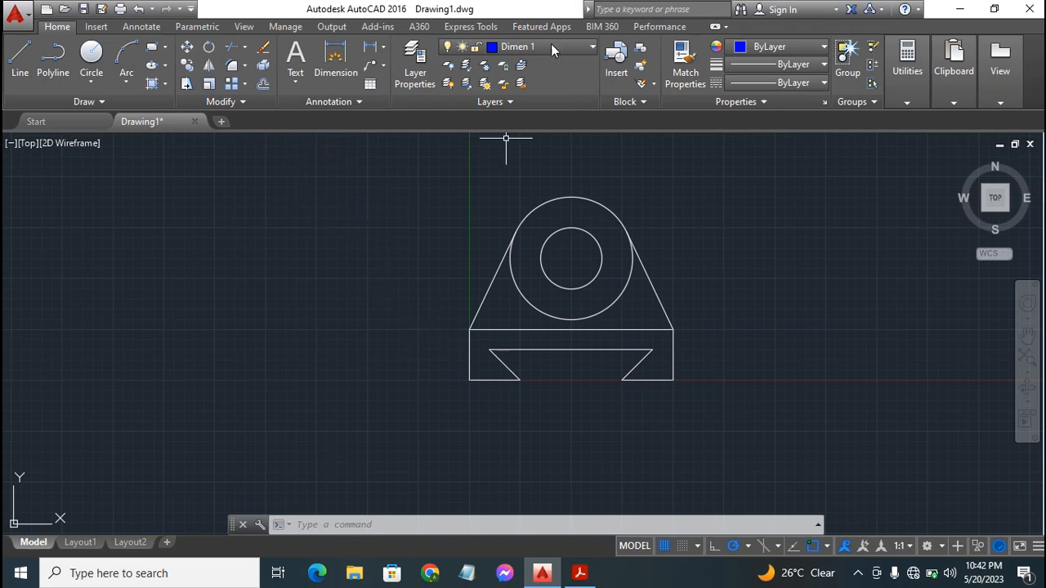
Dimension the width of the base's lower-left foot, placing the dimension line just below it
{"action": "left_click", "coordinate": [335, 59]}
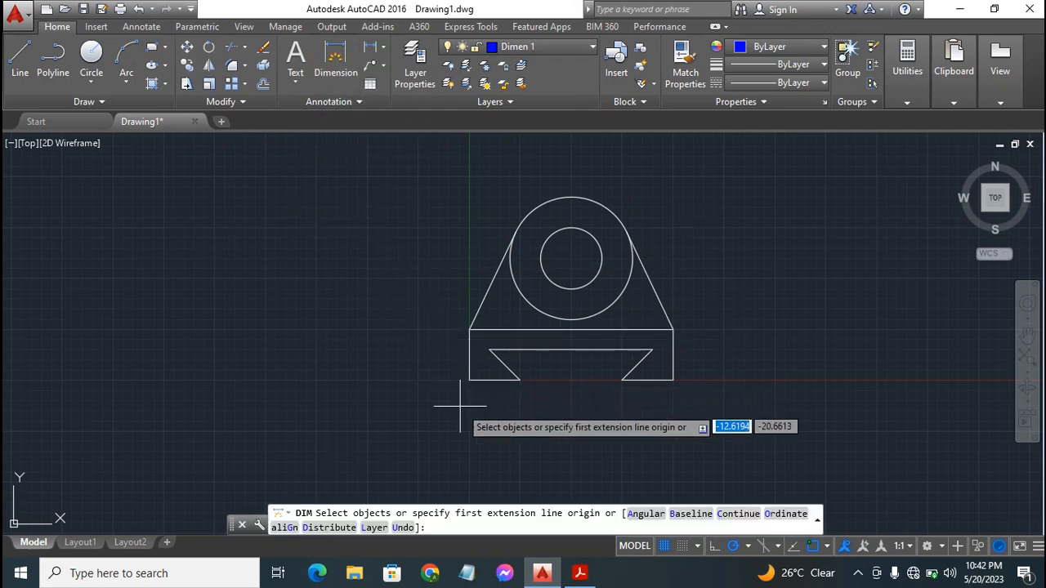
{"action": "key", "text": "Return"}
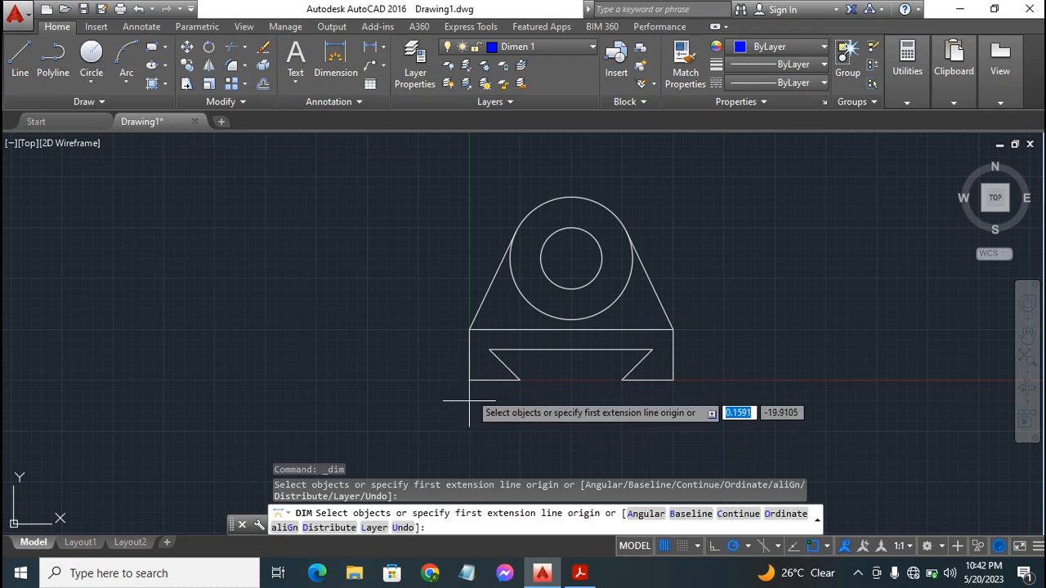
{"action": "left_click", "coordinate": [469, 380]}
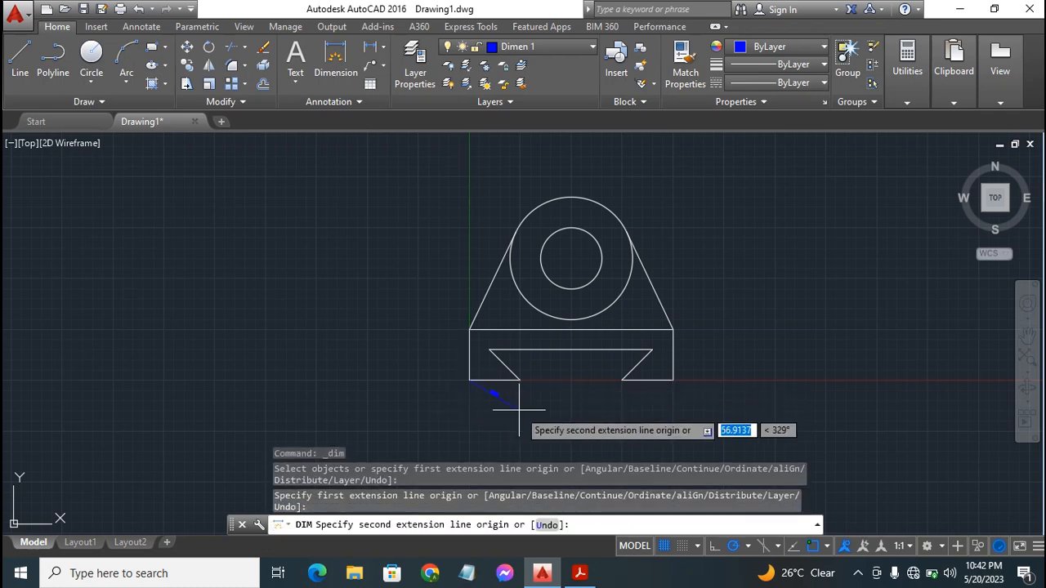
{"action": "left_click", "coordinate": [519, 380]}
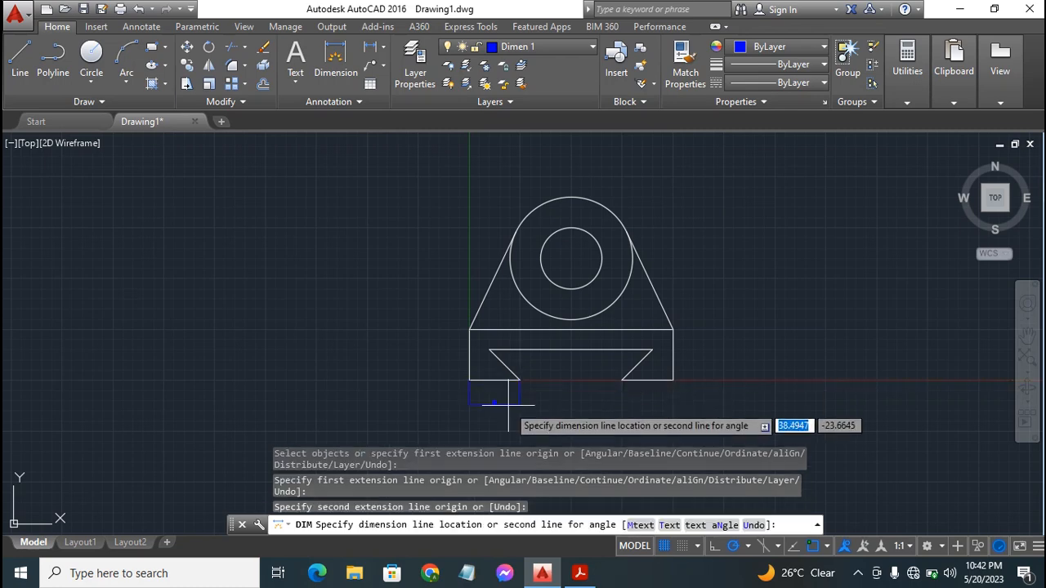
{"action": "left_click", "coordinate": [505, 401]}
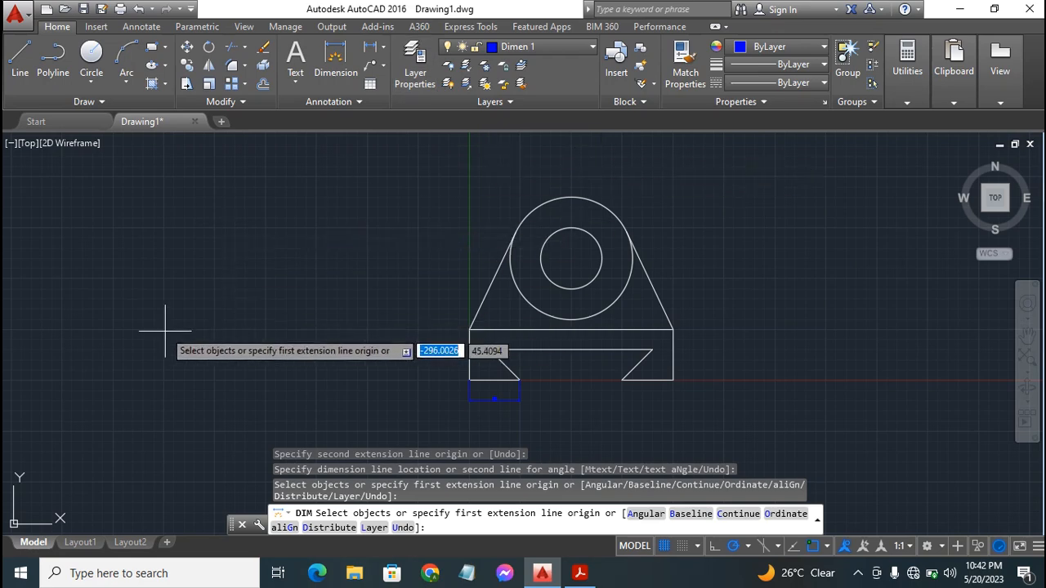
{"action": "key", "text": "Escape"}
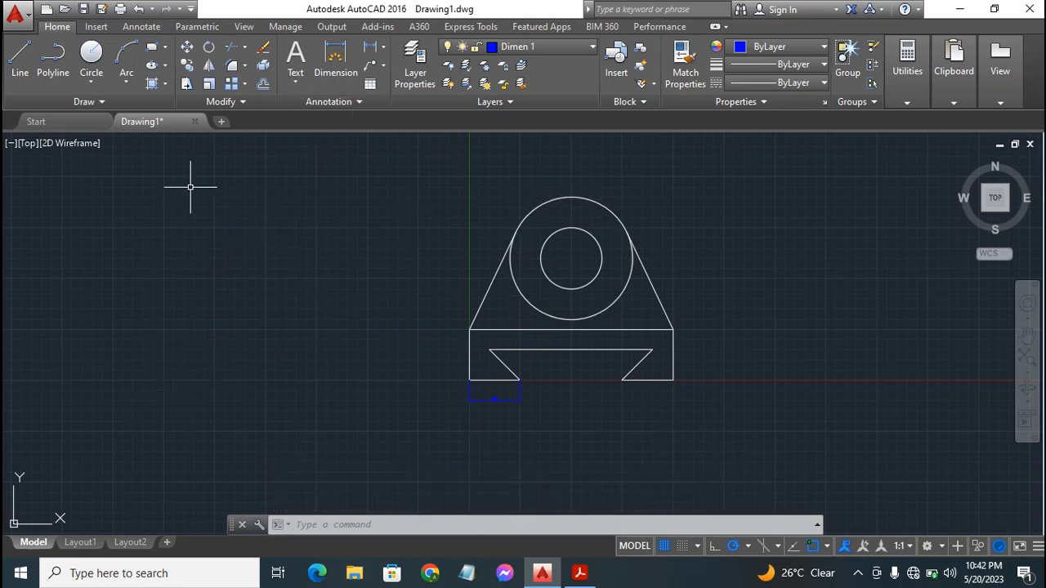
Modify the ISO-25 dimension style to use a text height of 7
{"action": "left_click", "coordinate": [334, 103]}
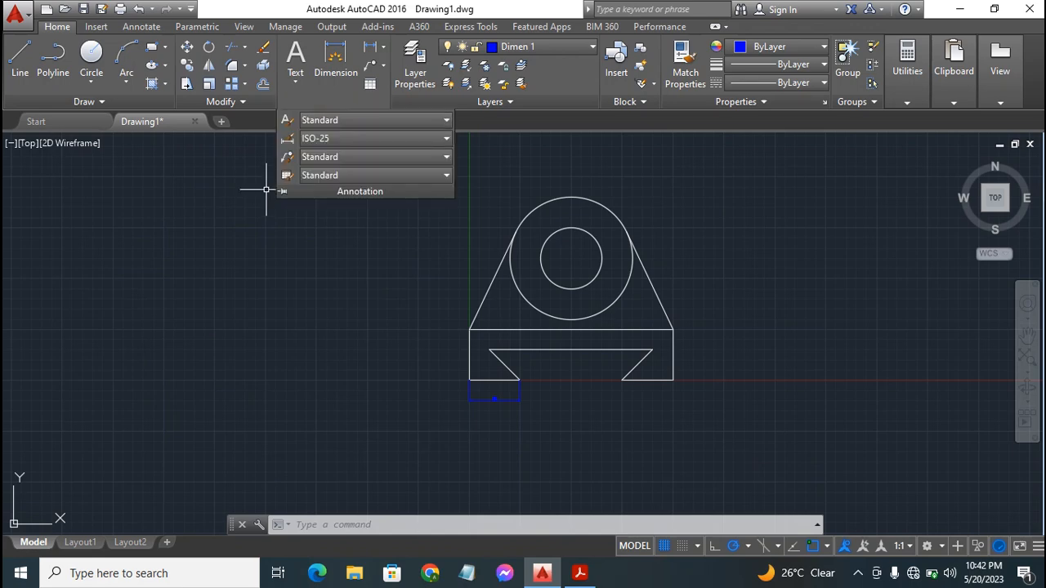
{"action": "left_click", "coordinate": [288, 140]}
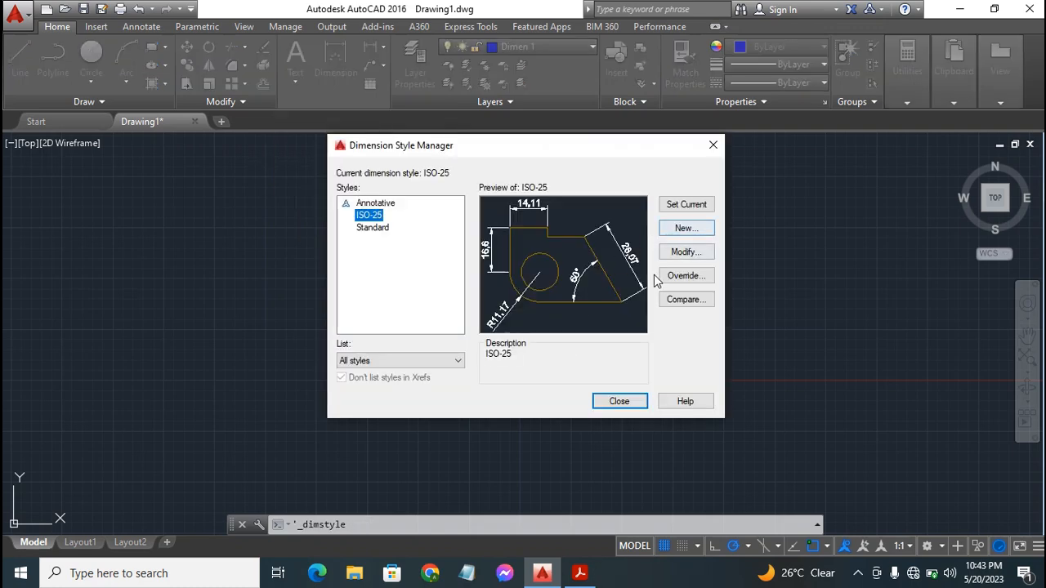
{"action": "left_click", "coordinate": [682, 254]}
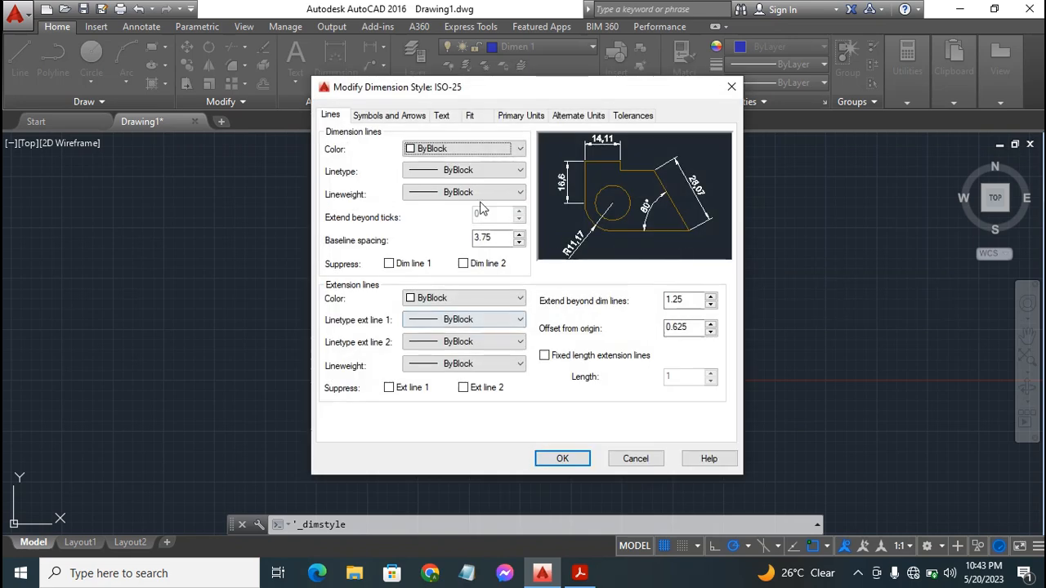
{"action": "left_click", "coordinate": [443, 116]}
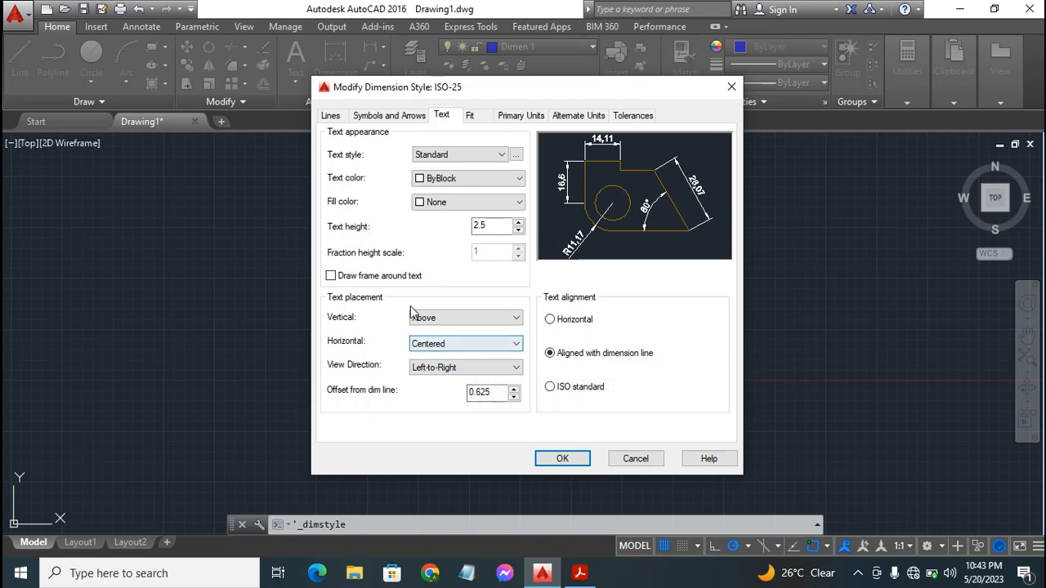
{"action": "left_click", "coordinate": [489, 222]}
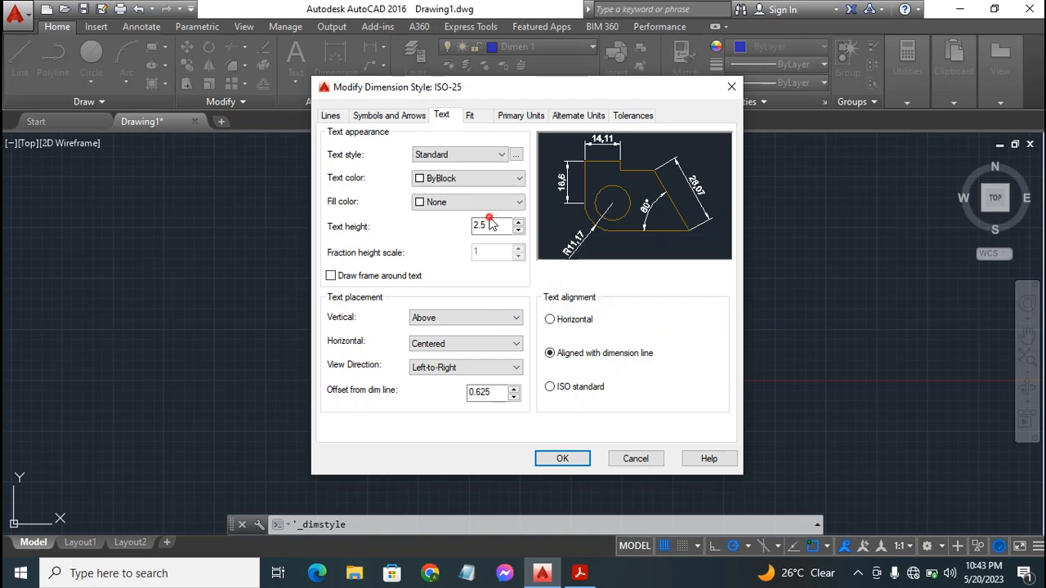
{"action": "left_click", "coordinate": [490, 226]}
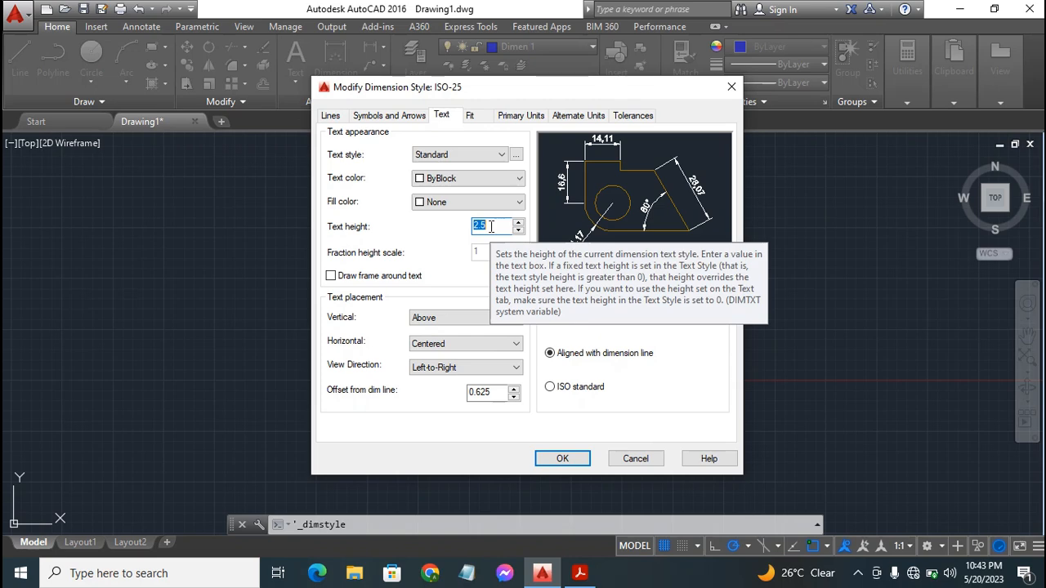
{"action": "type", "text": "7"}
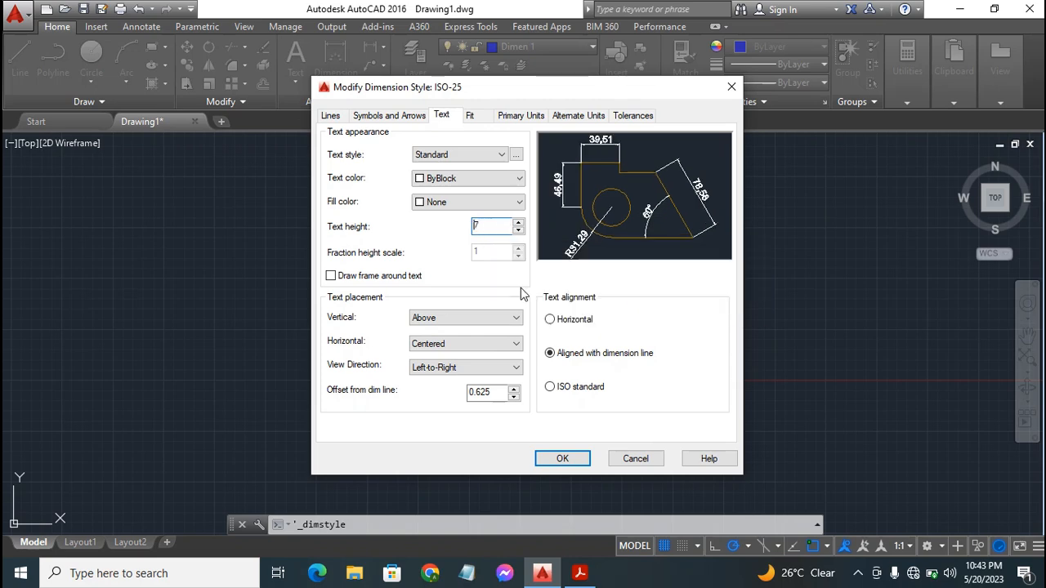
{"action": "left_click", "coordinate": [562, 459]}
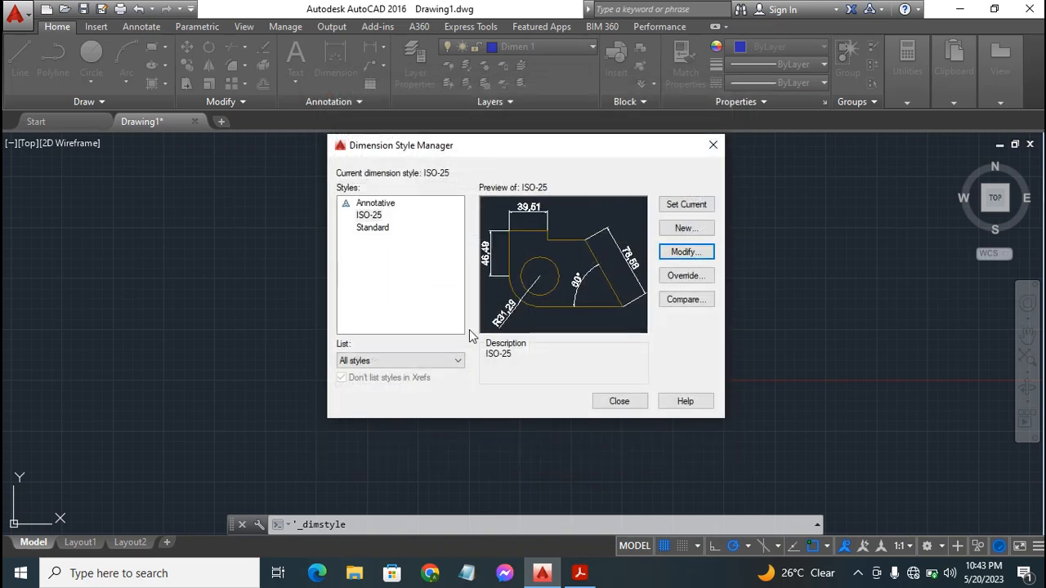
{"action": "left_click", "coordinate": [620, 401]}
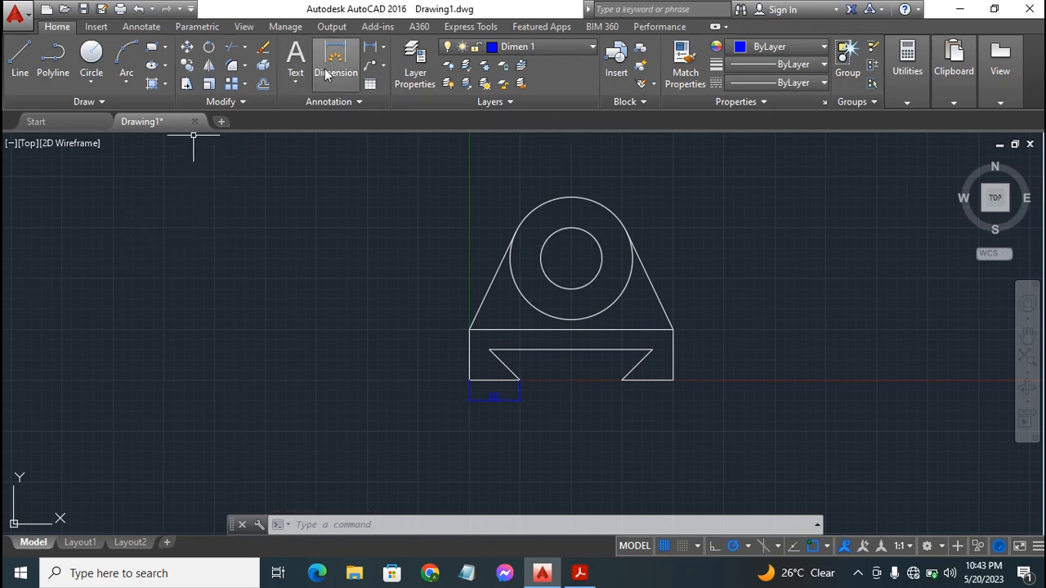
Dimension the base's bottom from the slot's lower-left corner to its lower-right outer corner, in line with the foot dimension
{"action": "left_click", "coordinate": [332, 65]}
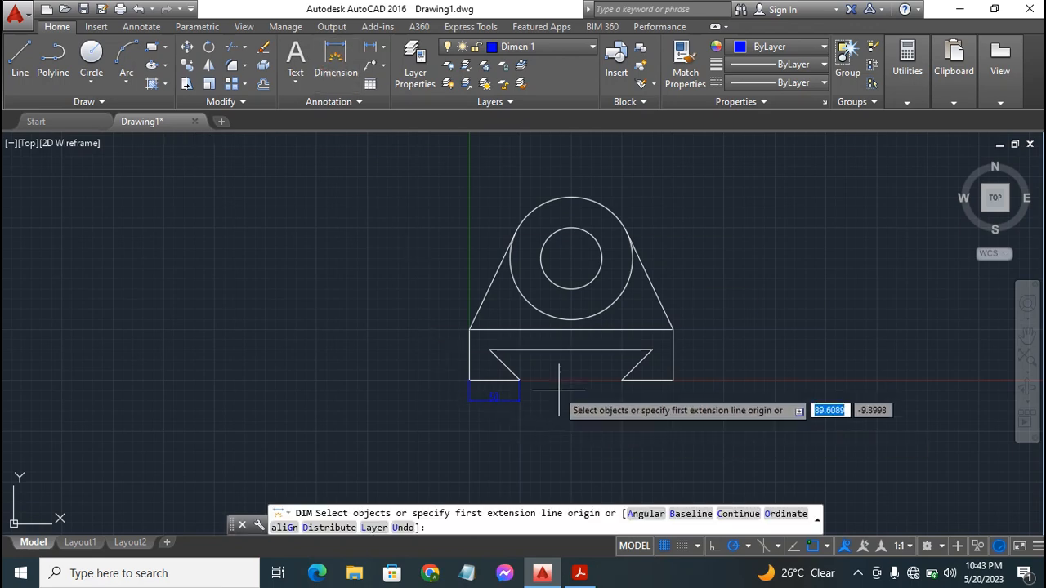
{"action": "left_click", "coordinate": [520, 380]}
{"action": "left_click", "coordinate": [520, 380]}
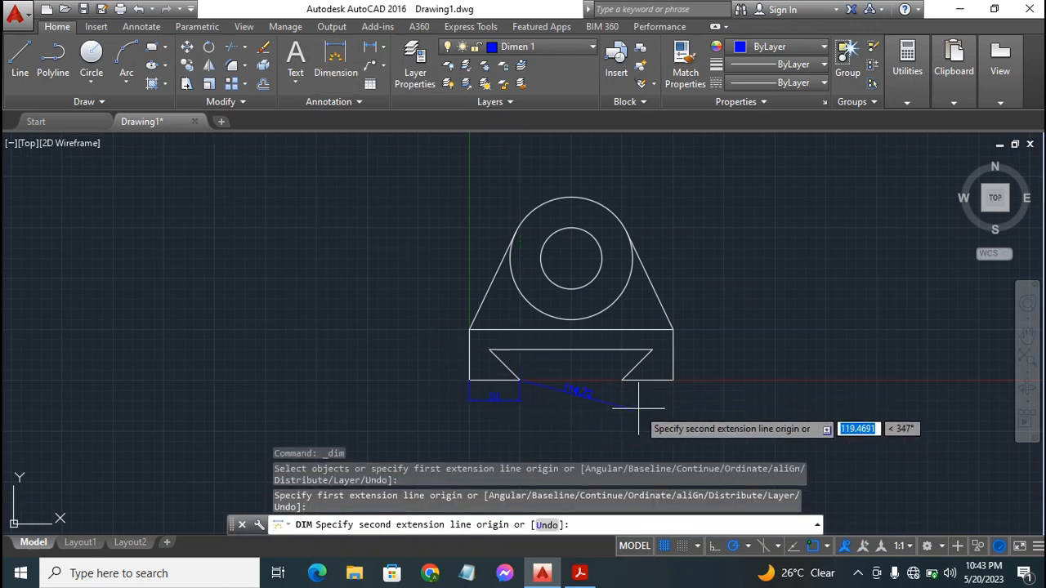
{"action": "left_click", "coordinate": [673, 380]}
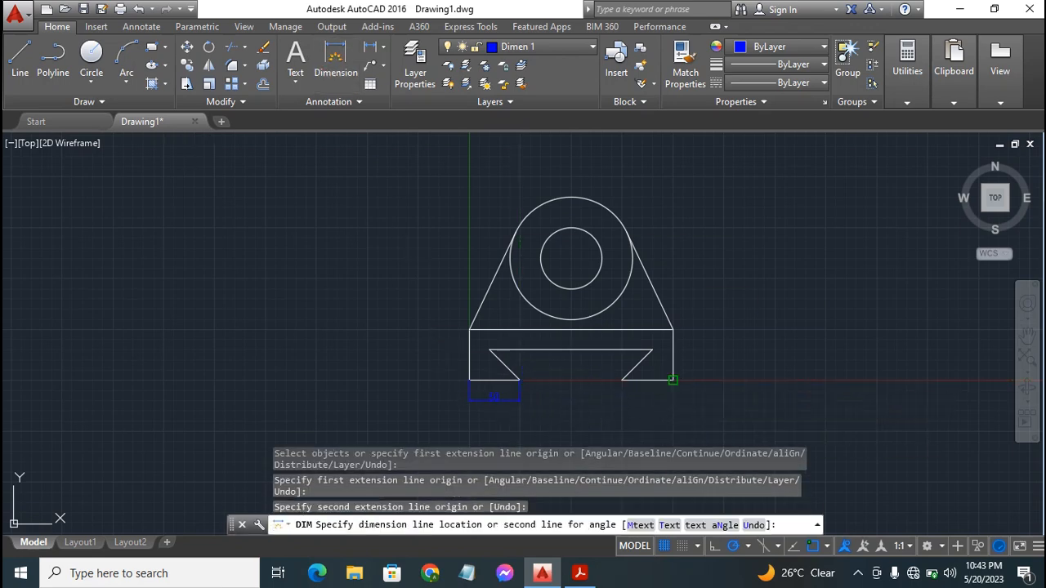
{"action": "left_click", "coordinate": [527, 398]}
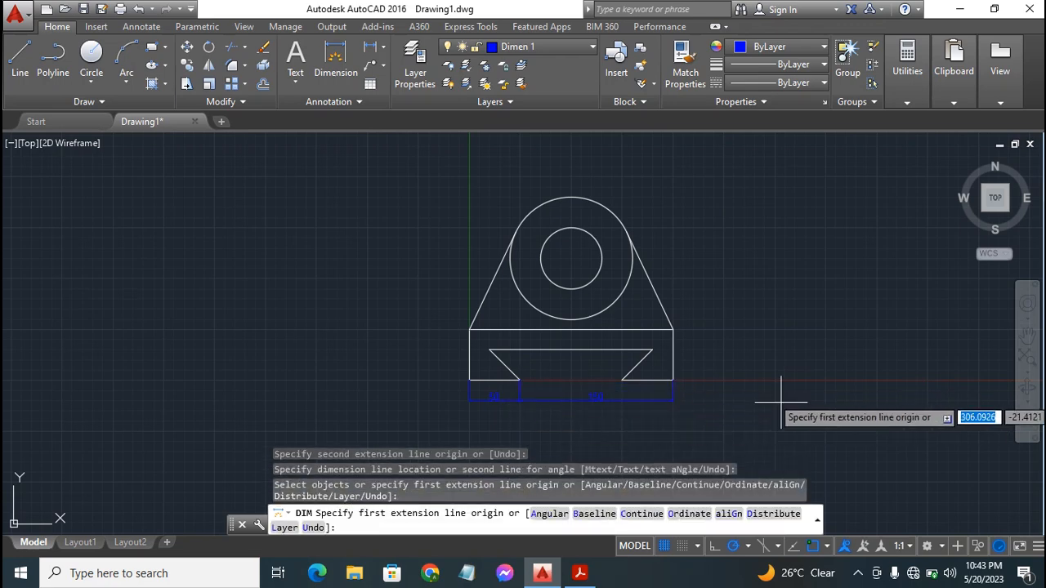
Dimension the height of the base's right edge, placing the dimension line just to its right
{"action": "left_click", "coordinate": [673, 330]}
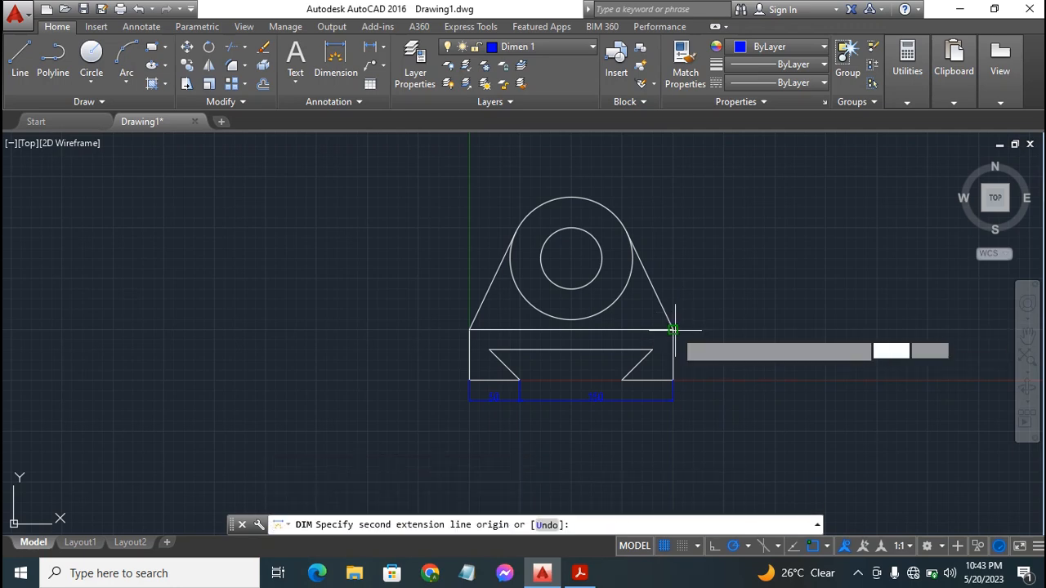
{"action": "left_click", "coordinate": [672, 380]}
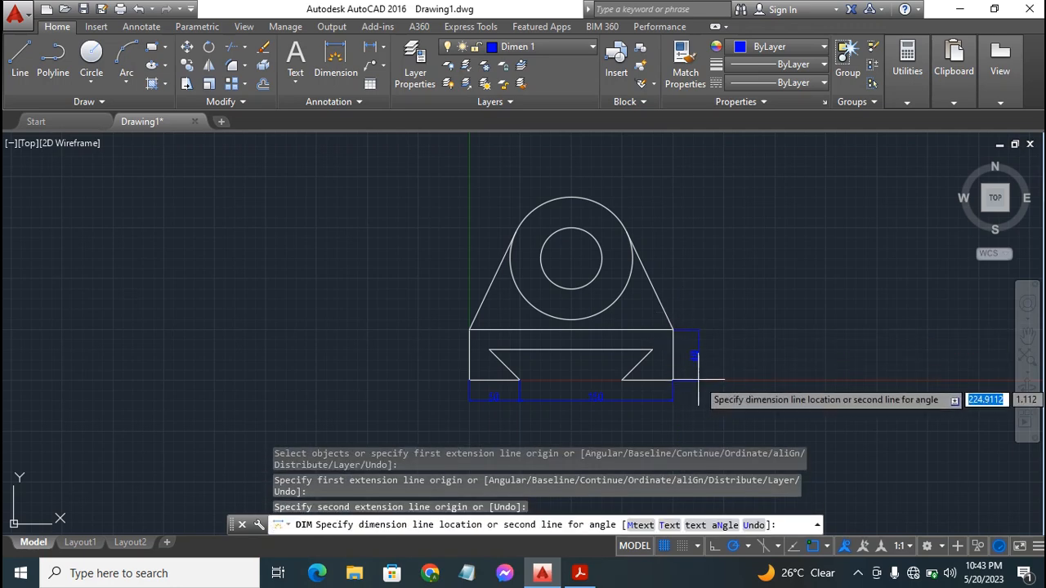
{"action": "left_click", "coordinate": [704, 380]}
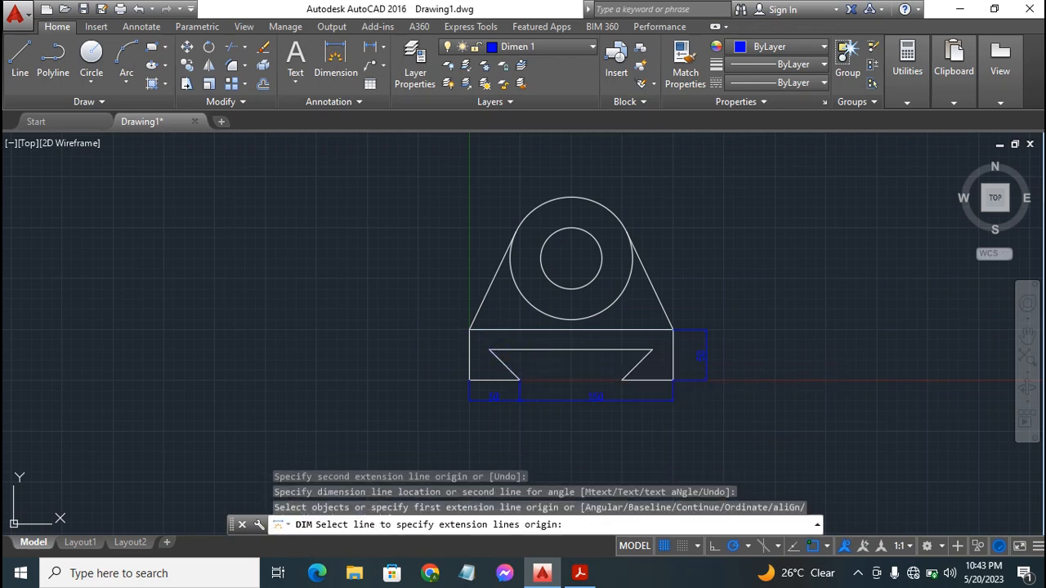
{"action": "left_click", "coordinate": [622, 380]}
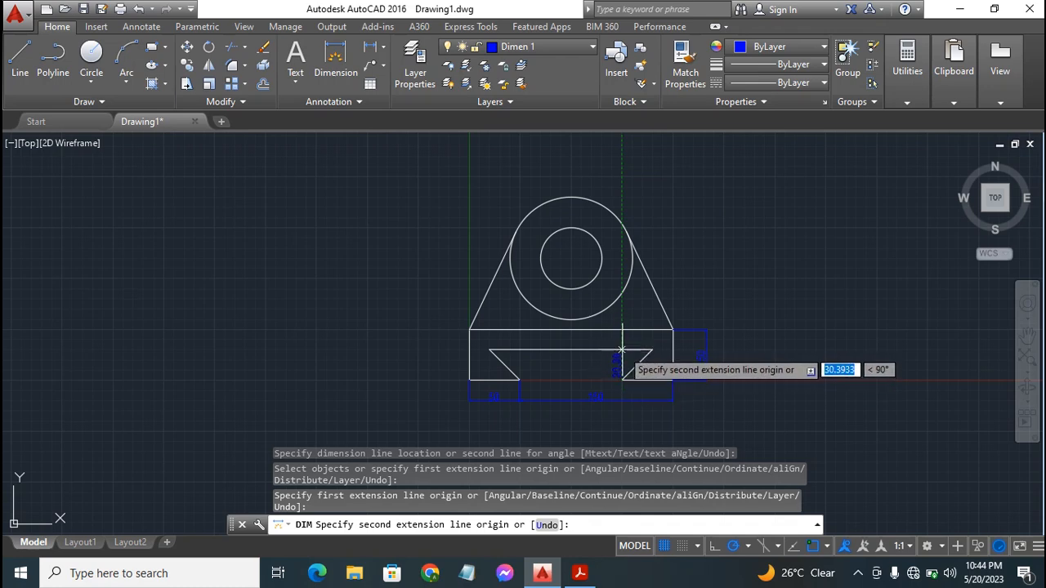
{"action": "left_click", "coordinate": [651, 351]}
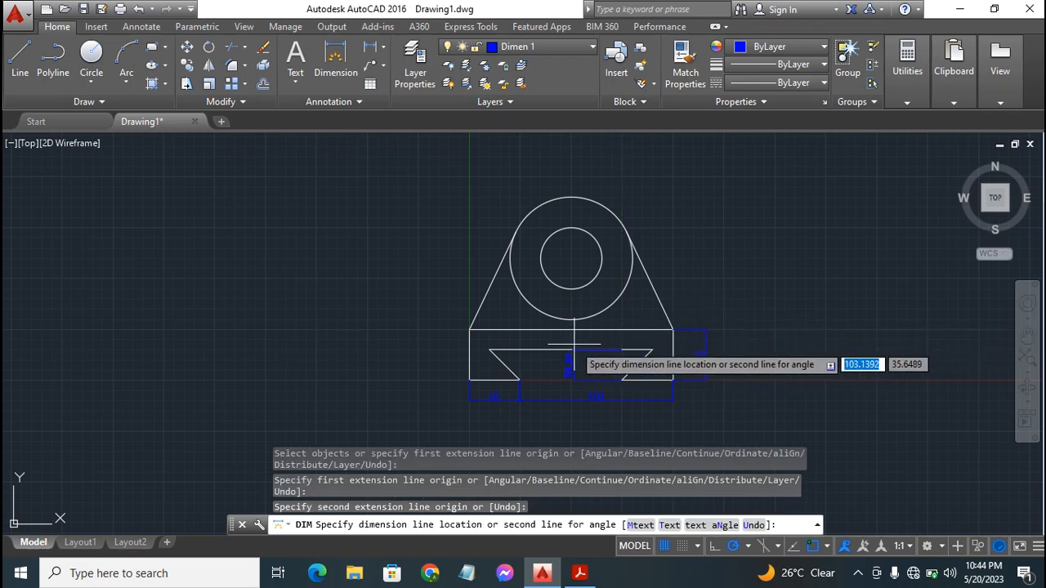
{"action": "key", "text": "Escape"}
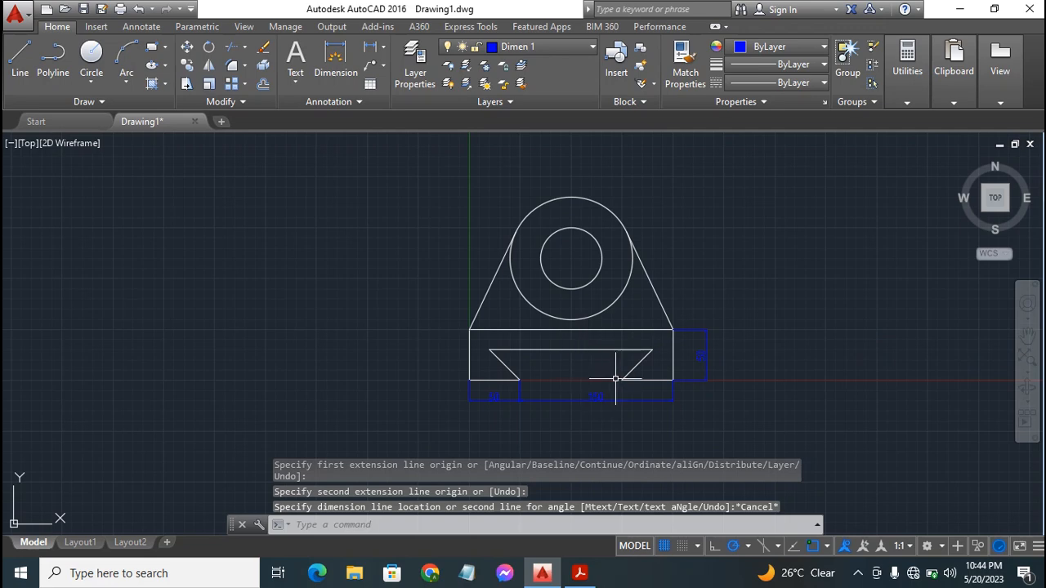
Enable the Intersection, Midpoint and Center object snaps and turn off the Tangent snap
{"action": "left_click", "coordinate": [828, 546]}
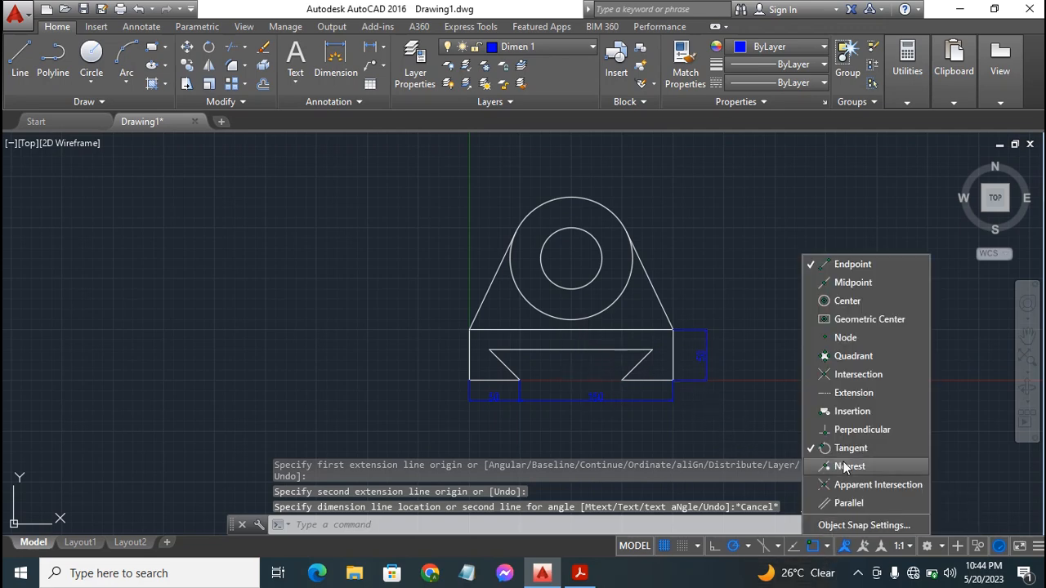
{"action": "left_click", "coordinate": [858, 376]}
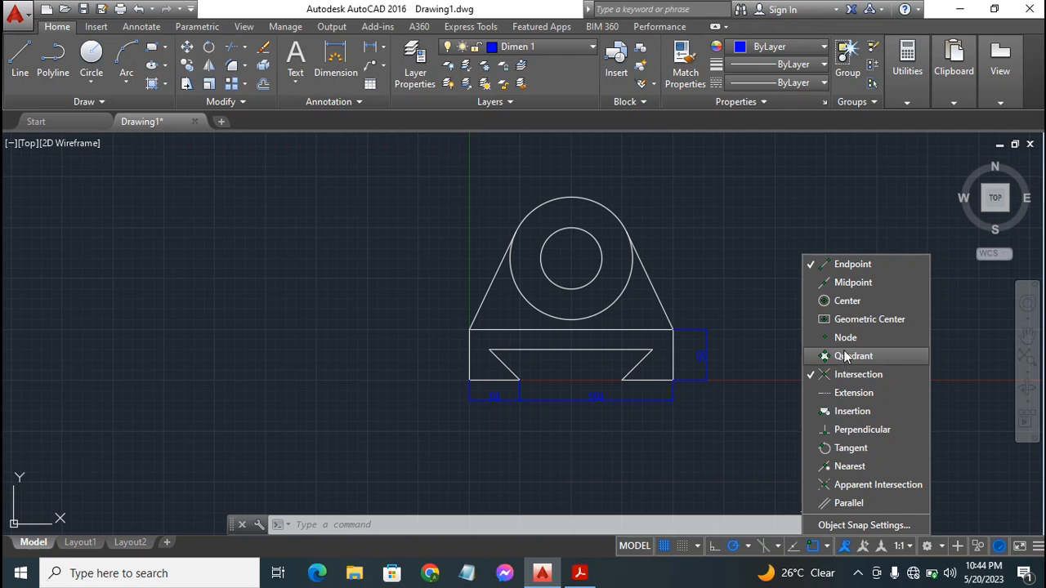
{"action": "left_click", "coordinate": [853, 283]}
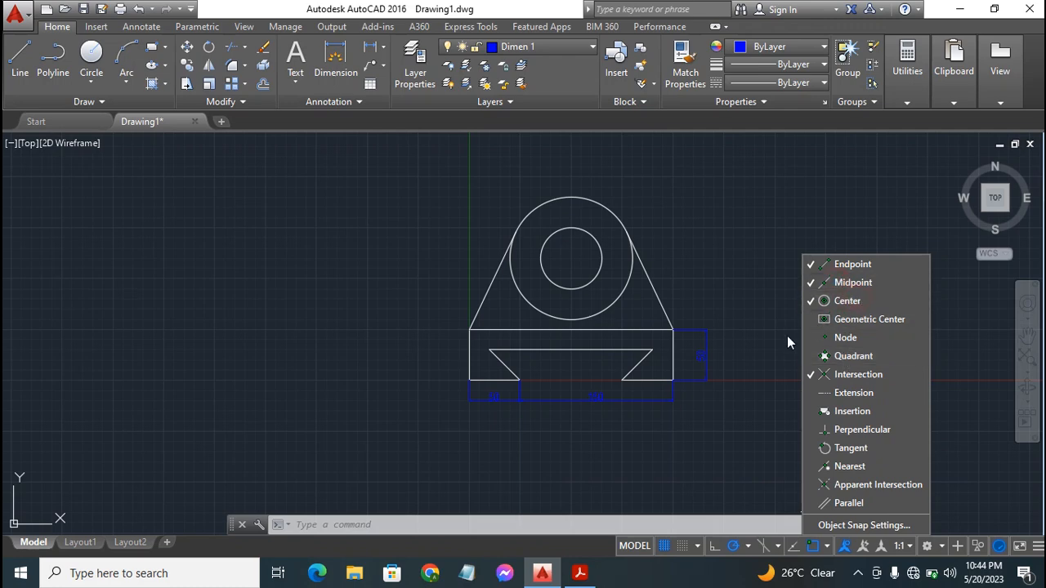
{"action": "left_click", "coordinate": [760, 266]}
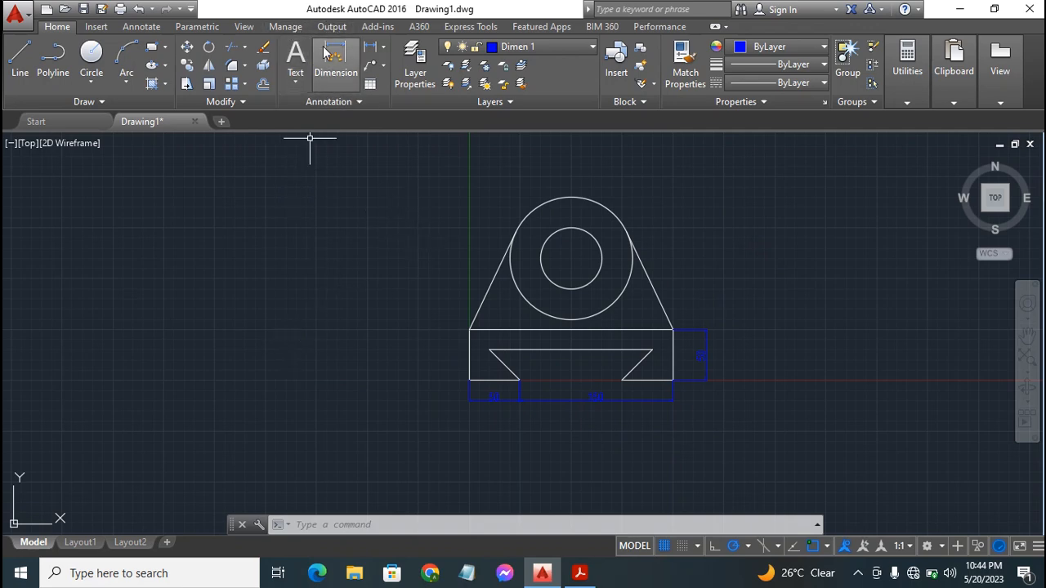
Dimension the dovetail slot's depth from its lower-right corner up to its top edge, placing the dimension inside the slot
{"action": "left_click", "coordinate": [622, 380]}
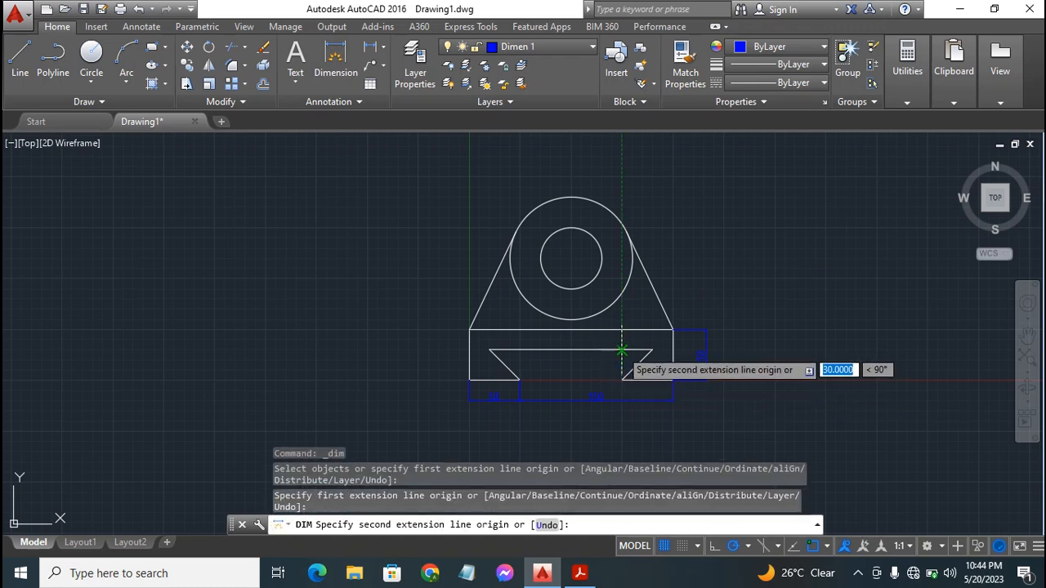
{"action": "left_click", "coordinate": [624, 352]}
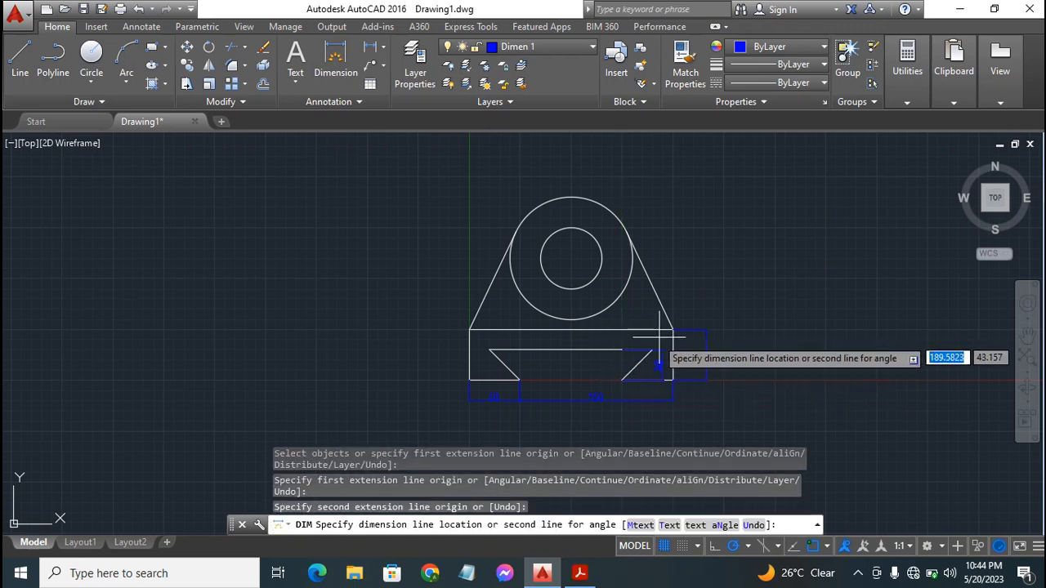
{"action": "left_click", "coordinate": [606, 366]}
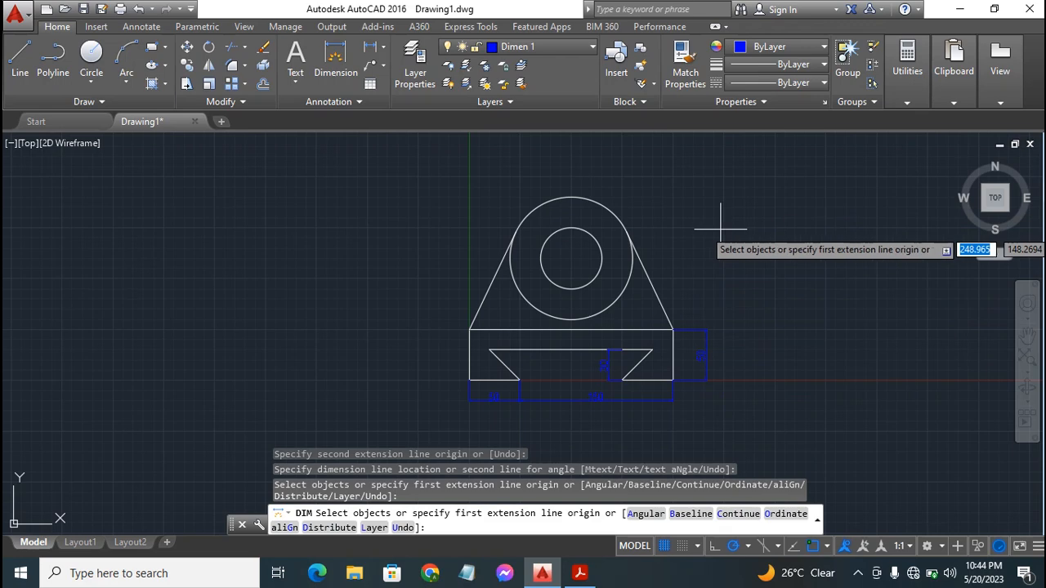
Dimension the horizontal extent of the slot's left sloped edge, placing the dimension just above the slot
{"action": "left_click", "coordinate": [489, 350]}
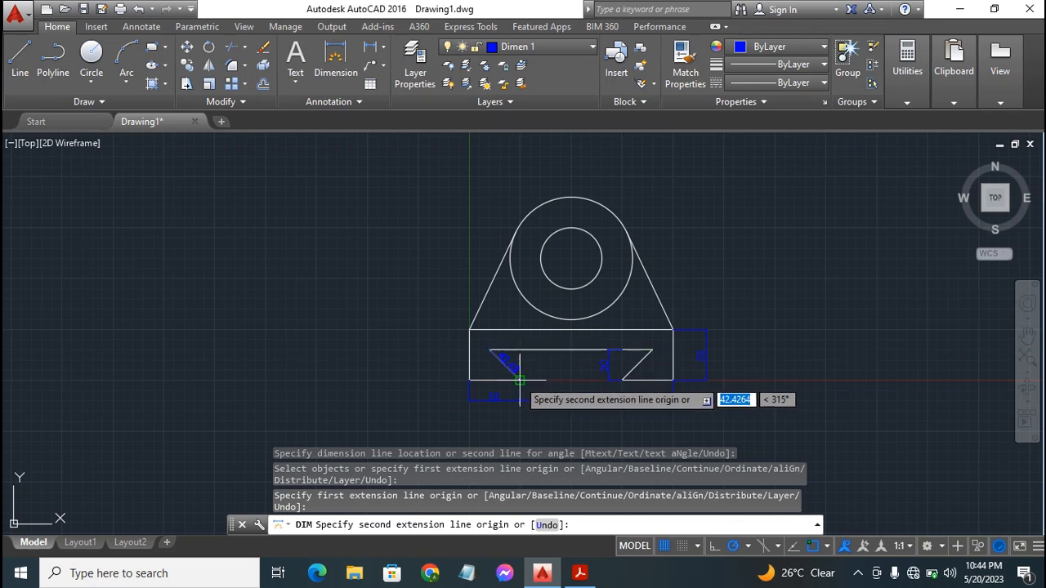
{"action": "left_click", "coordinate": [520, 380]}
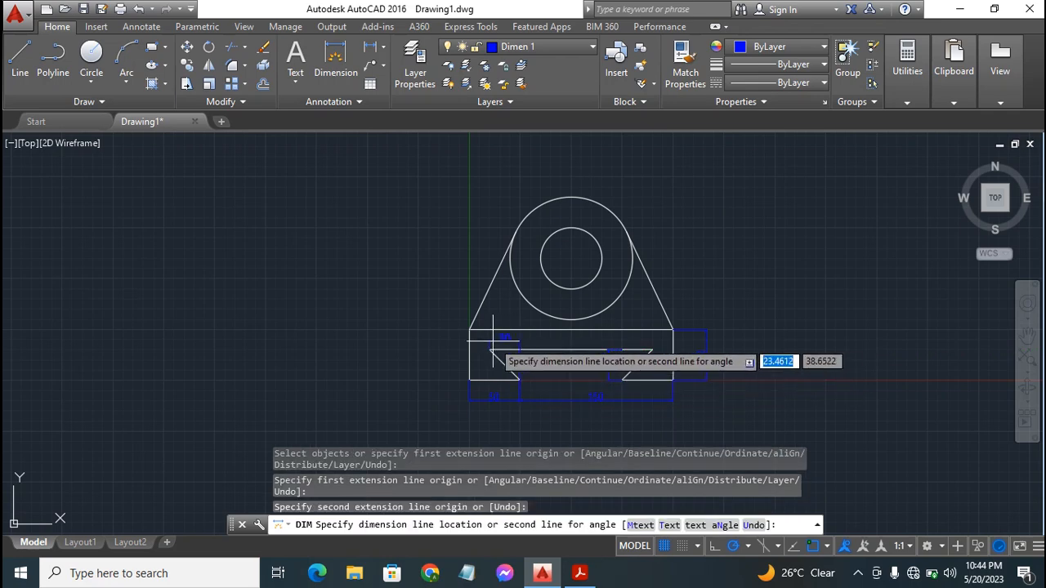
{"action": "left_click", "coordinate": [496, 342]}
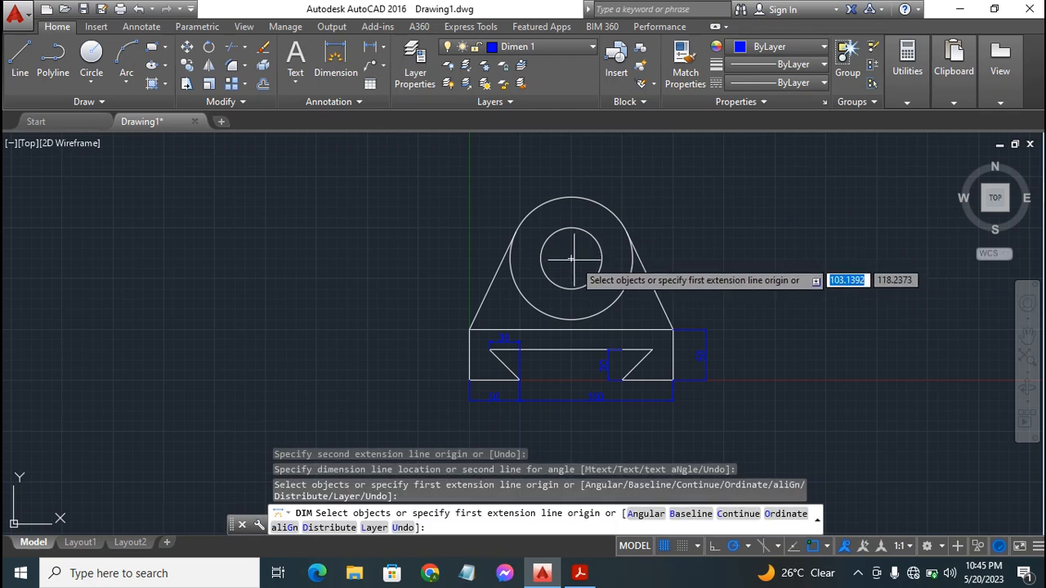
Dimension the vertical distance from the base's upper-left corner to the circles' center, placing it left of the part
{"action": "left_click", "coordinate": [469, 329]}
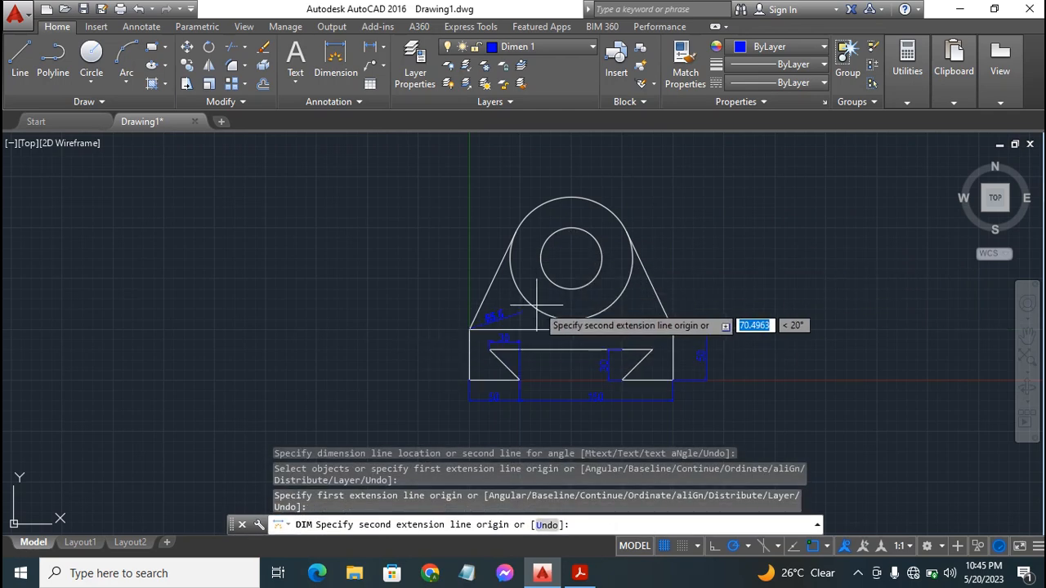
{"action": "left_click", "coordinate": [572, 259]}
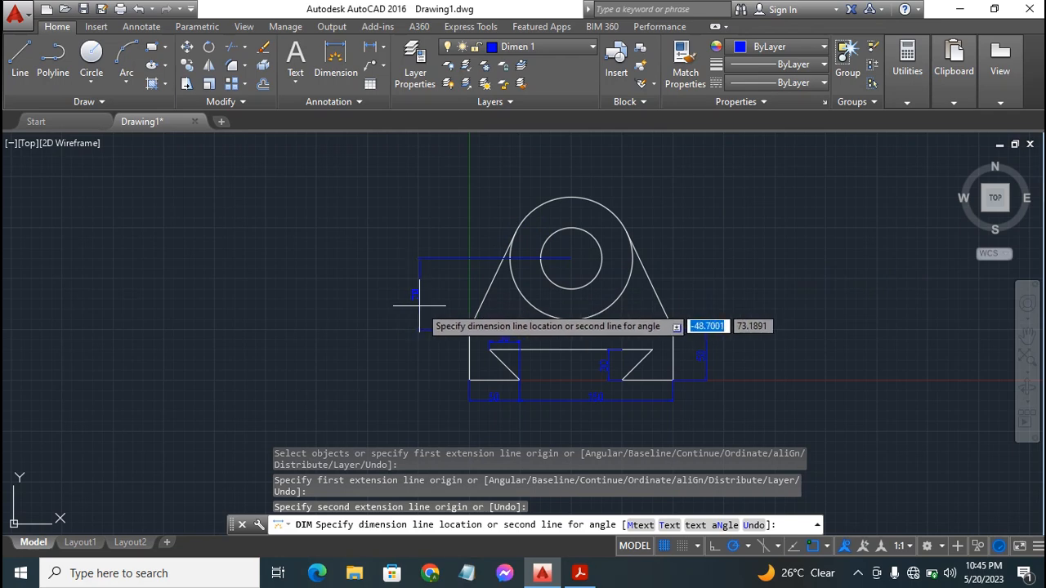
{"action": "left_click", "coordinate": [446, 309]}
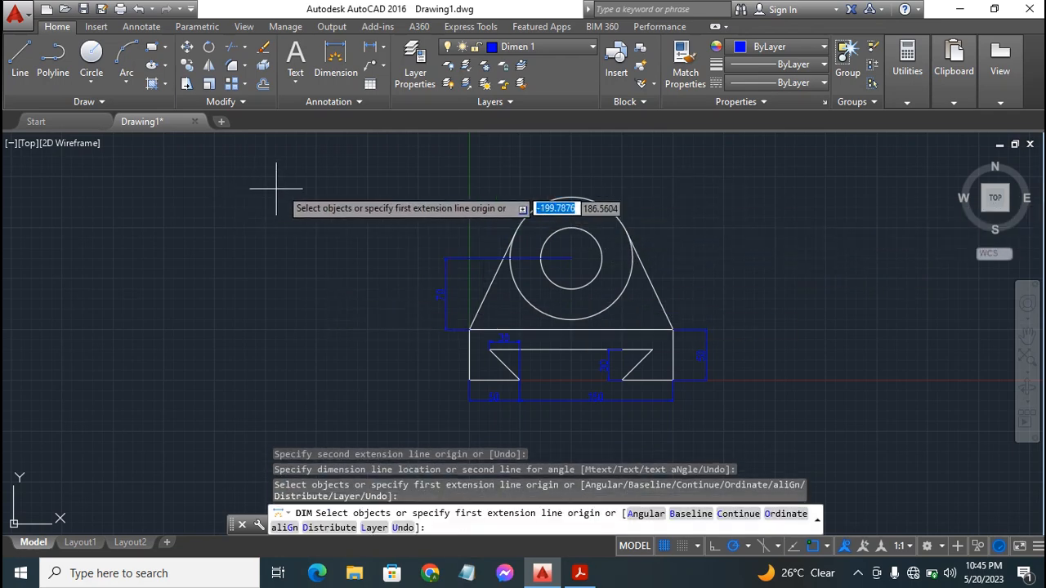
Dimension the inner circle's diameter, placing the text outside the part at the upper right
{"action": "left_click", "coordinate": [617, 222]}
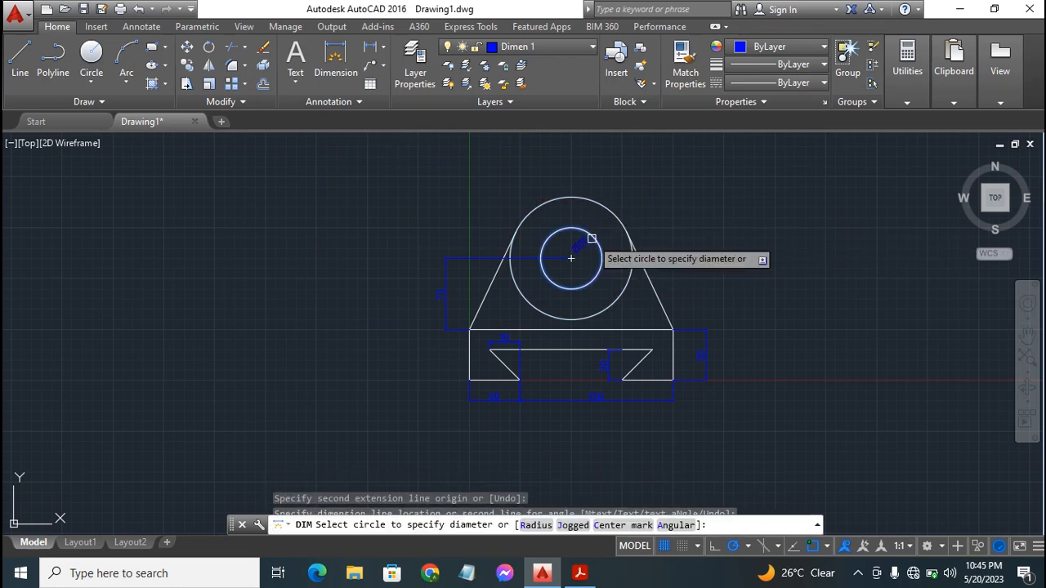
{"action": "left_click", "coordinate": [593, 239]}
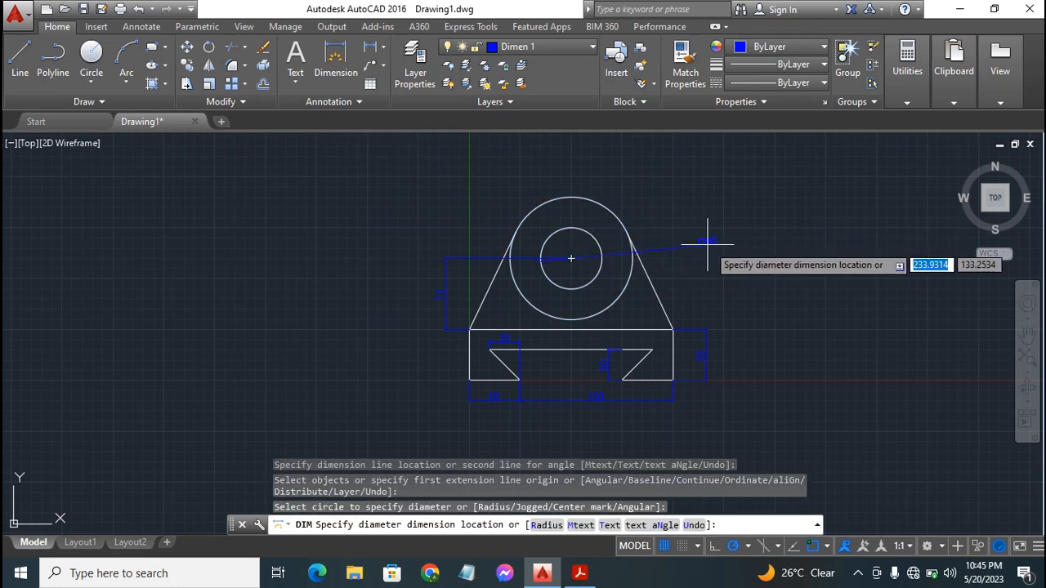
{"action": "left_click", "coordinate": [714, 203]}
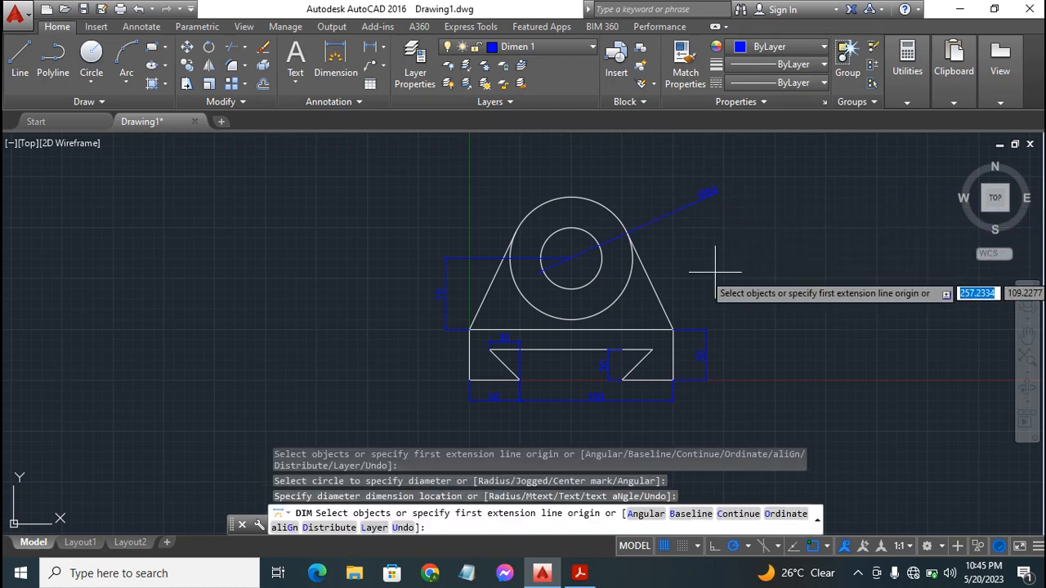
Dimension the outer circle's diameter, placing the text outside the part at the upper left, and end the dimension command
{"action": "left_click", "coordinate": [600, 201]}
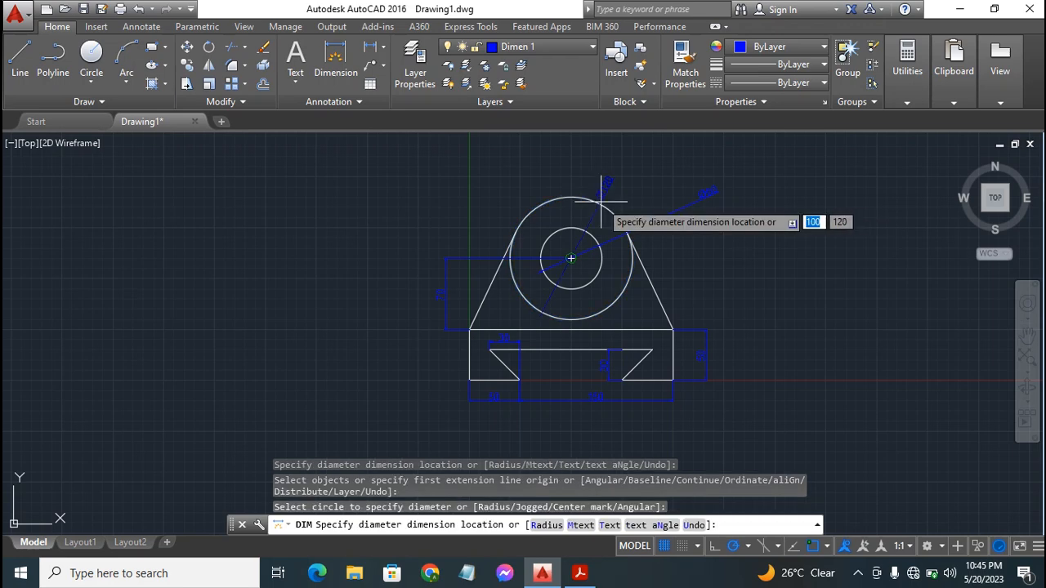
{"action": "left_click", "coordinate": [477, 196]}
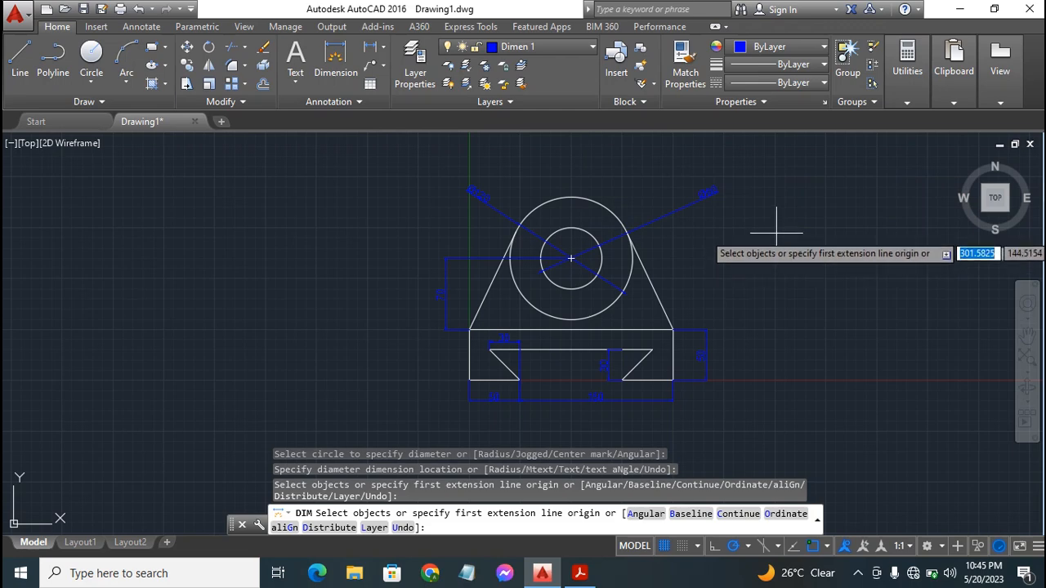
{"action": "key", "text": "Escape"}
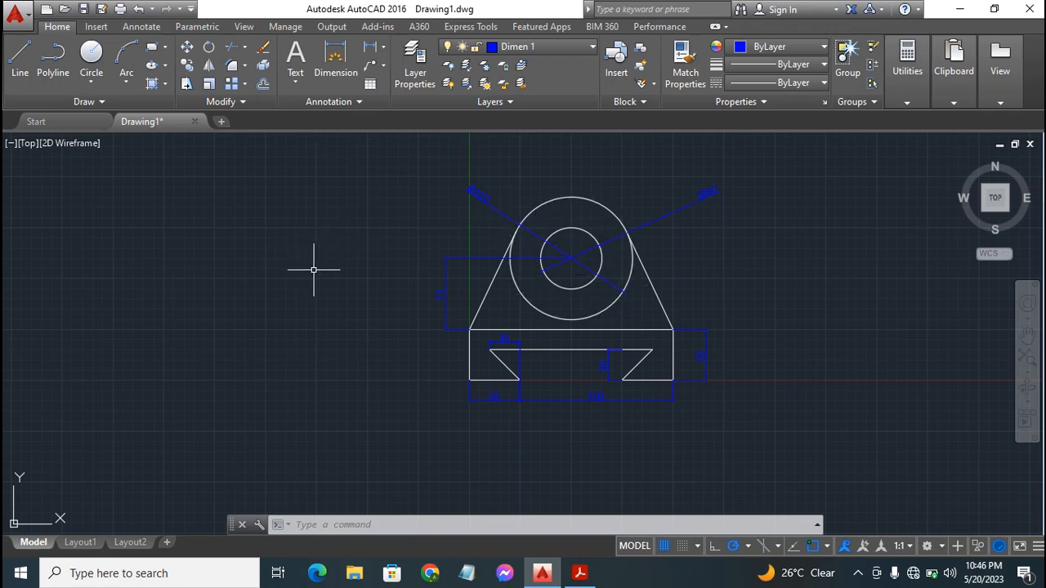
Modify the ISO-25 dimension style's fit settings so that no dimension line is drawn between extension lines
{"action": "left_click", "coordinate": [347, 99]}
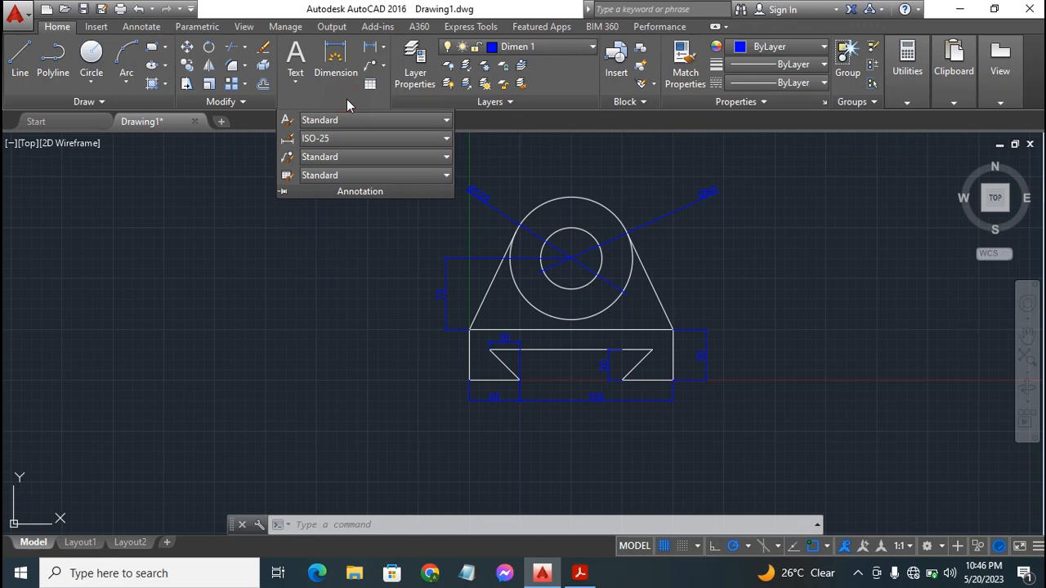
{"action": "left_click", "coordinate": [289, 141]}
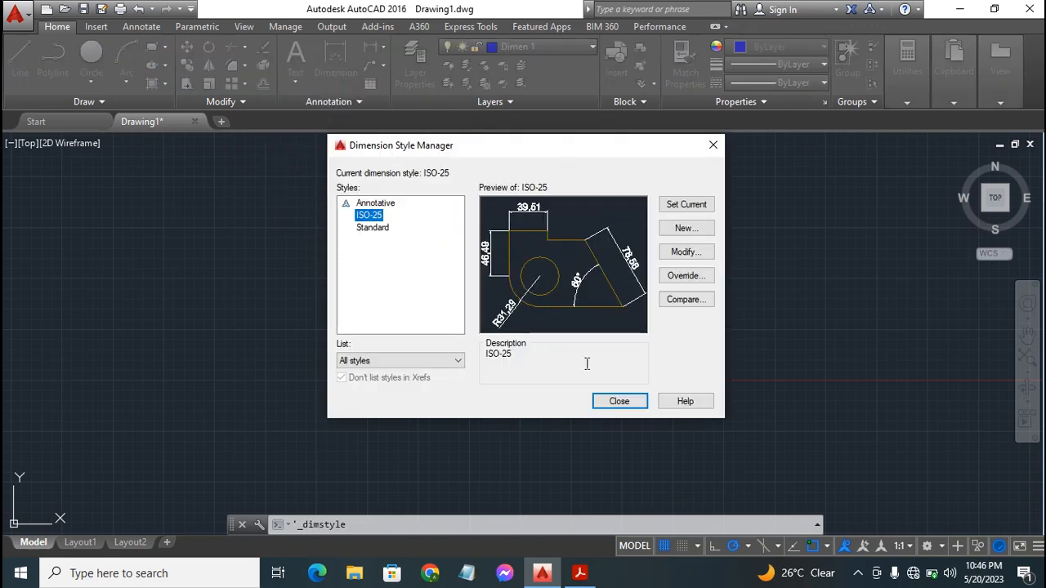
{"action": "left_click", "coordinate": [684, 254]}
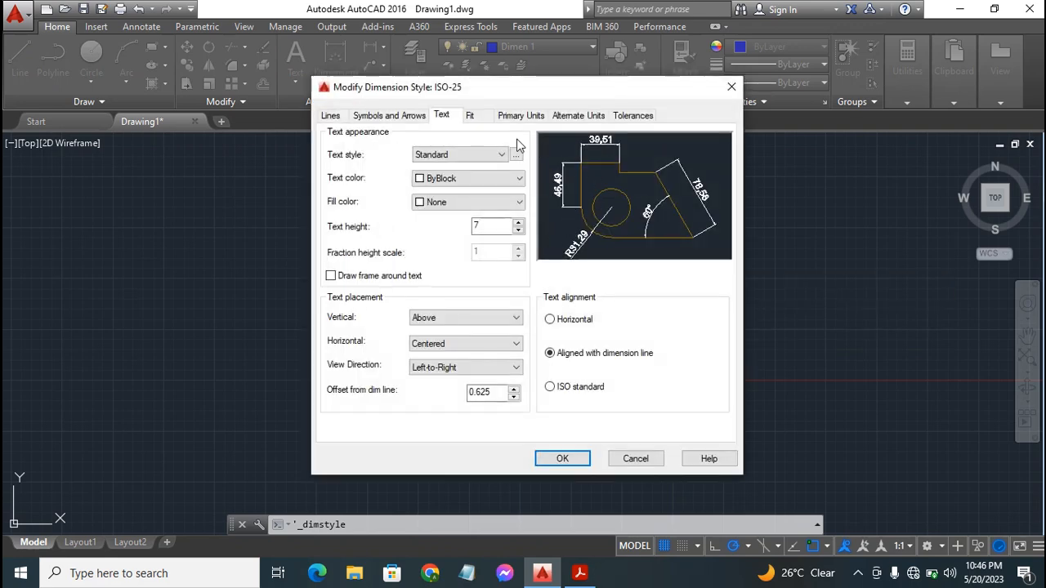
{"action": "left_click", "coordinate": [473, 116]}
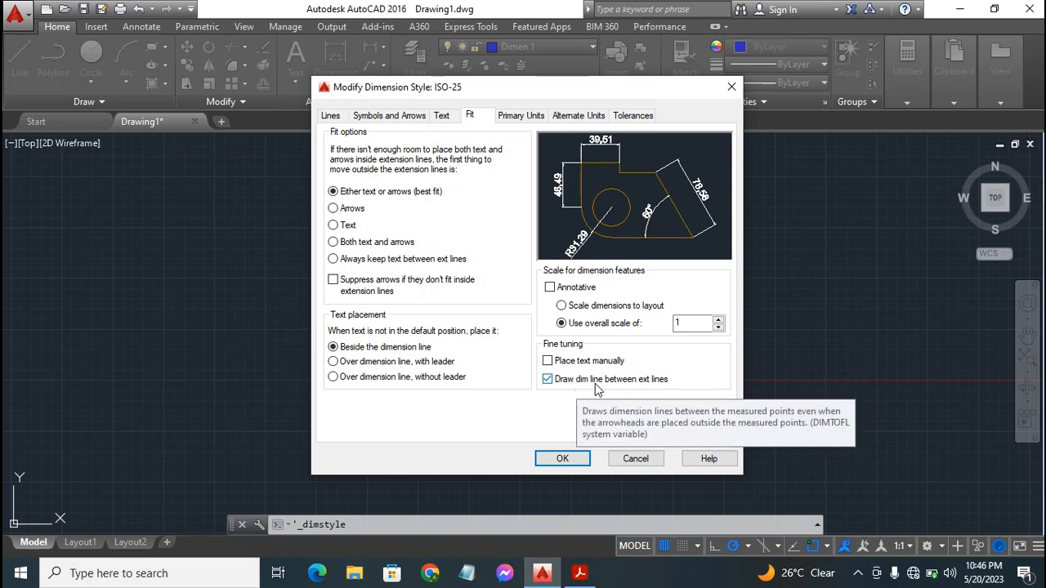
{"action": "left_click", "coordinate": [547, 380]}
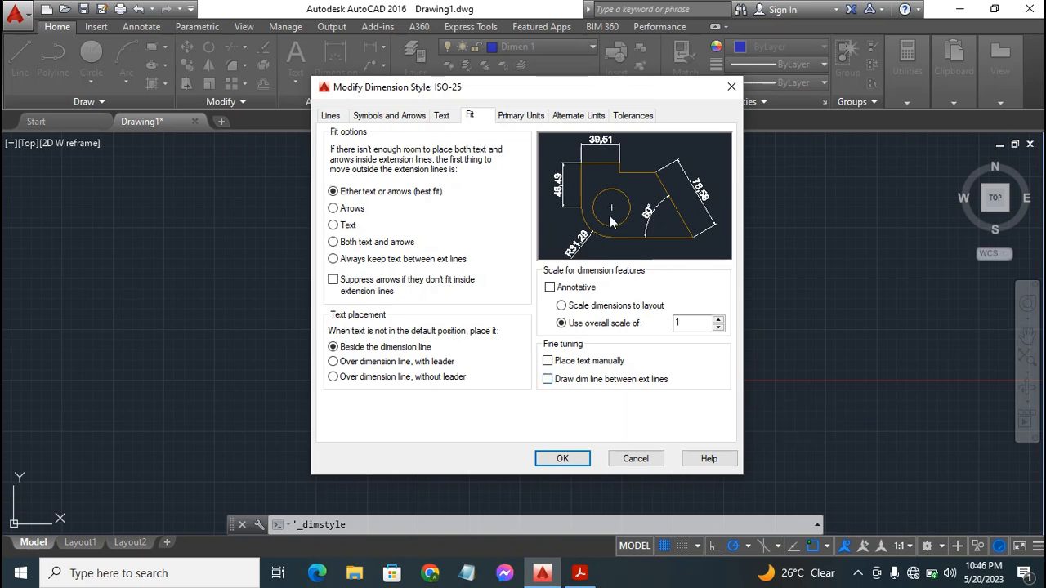
{"action": "left_click", "coordinate": [547, 380]}
{"action": "left_click", "coordinate": [548, 380]}
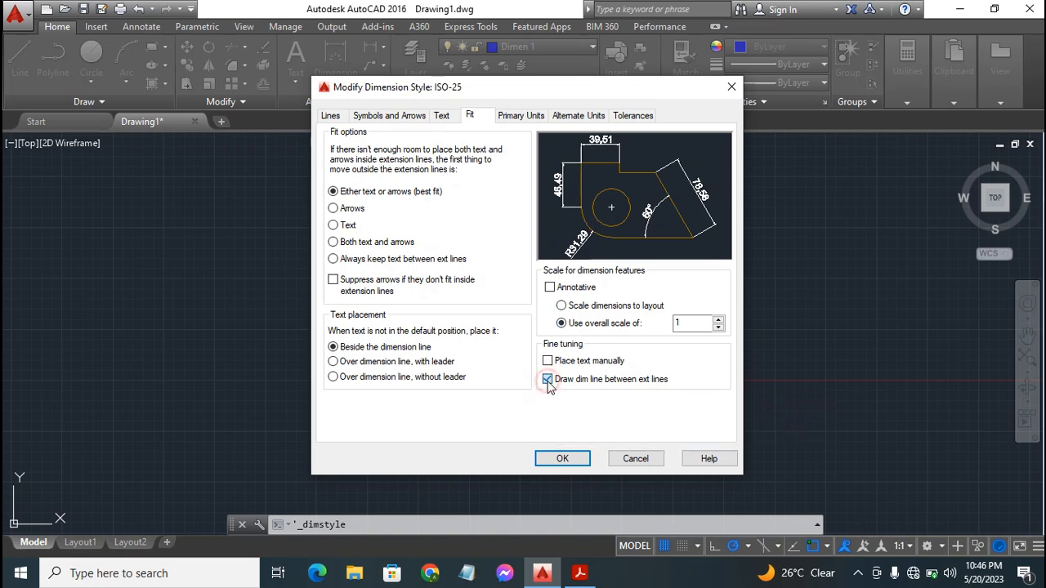
{"action": "left_click", "coordinate": [562, 456]}
{"action": "left_click", "coordinate": [611, 404]}
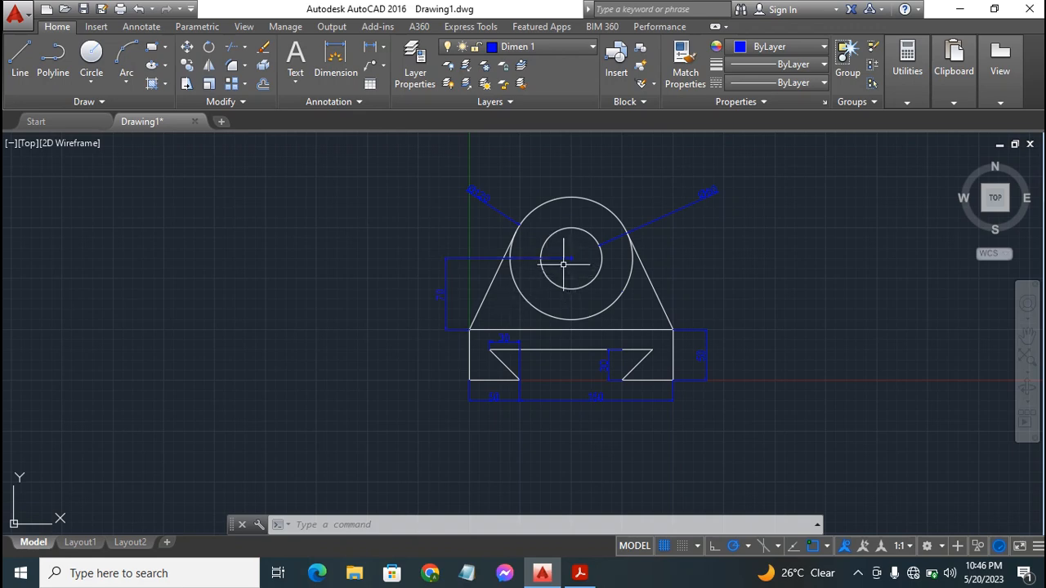
Shorten the upper extension line of the vertical 70 dimension by about 76.5 so it ends just outside the outer circle
{"action": "left_click", "coordinate": [552, 258]}
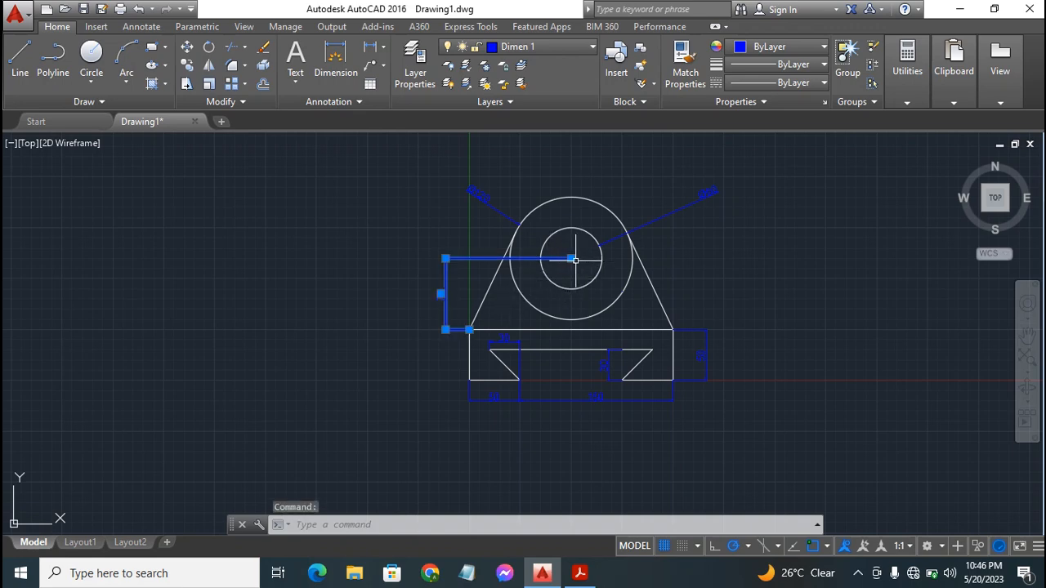
{"action": "left_click", "coordinate": [570, 258]}
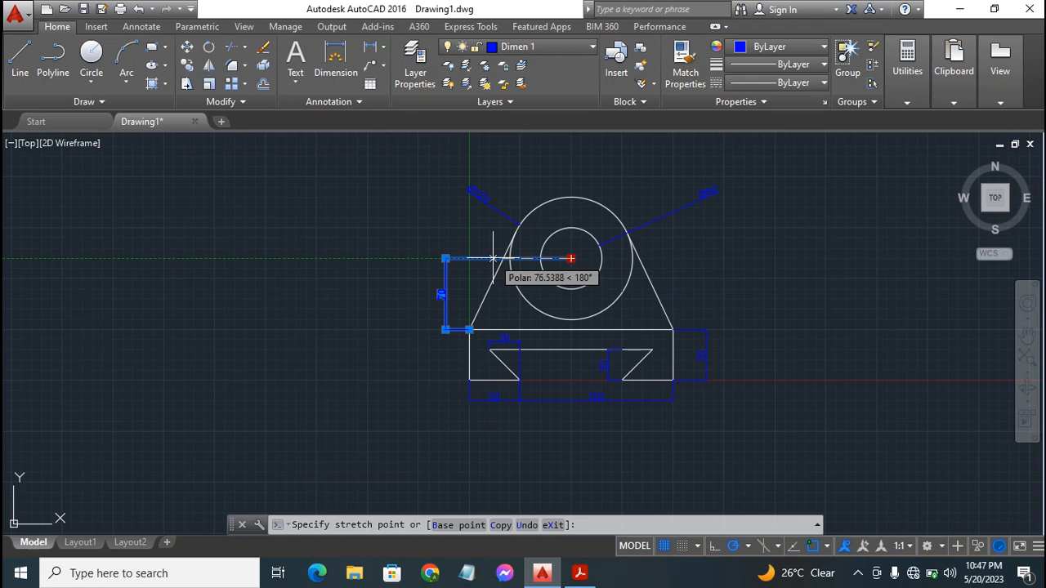
{"action": "left_click", "coordinate": [493, 258]}
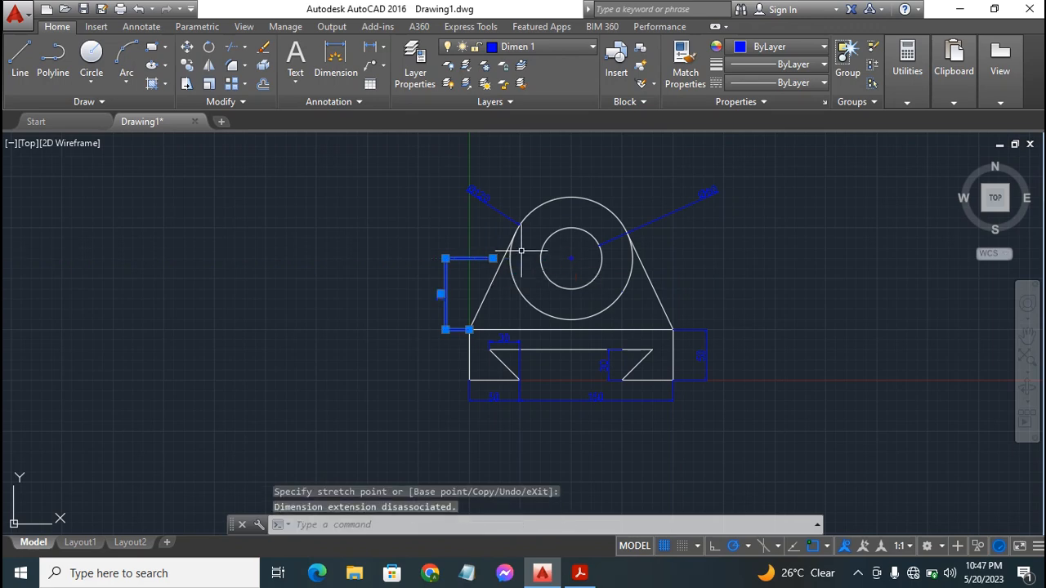
{"action": "left_click", "coordinate": [394, 220]}
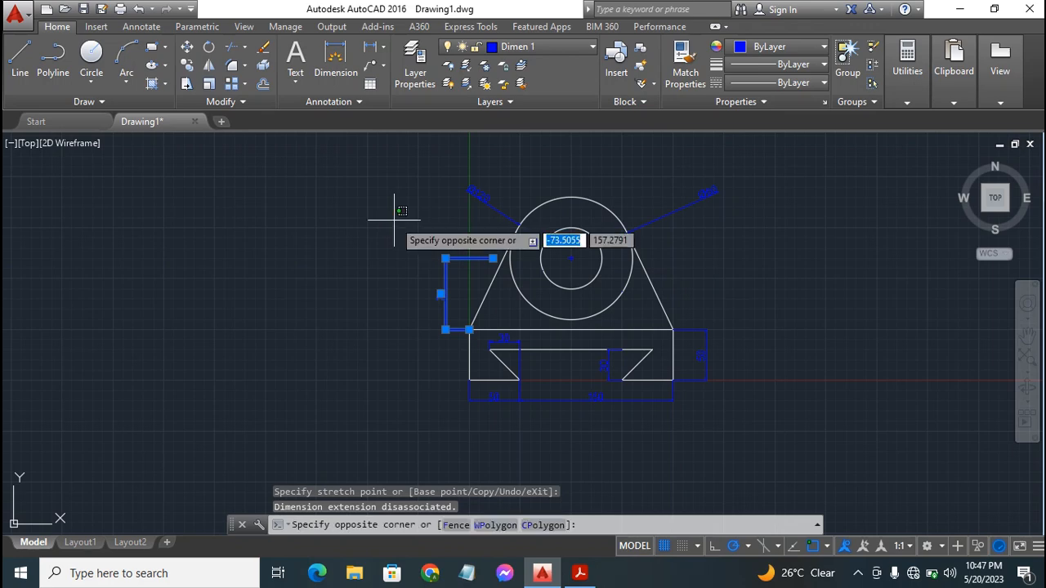
{"action": "key", "text": "Escape"}
{"action": "key", "text": "Escape"}
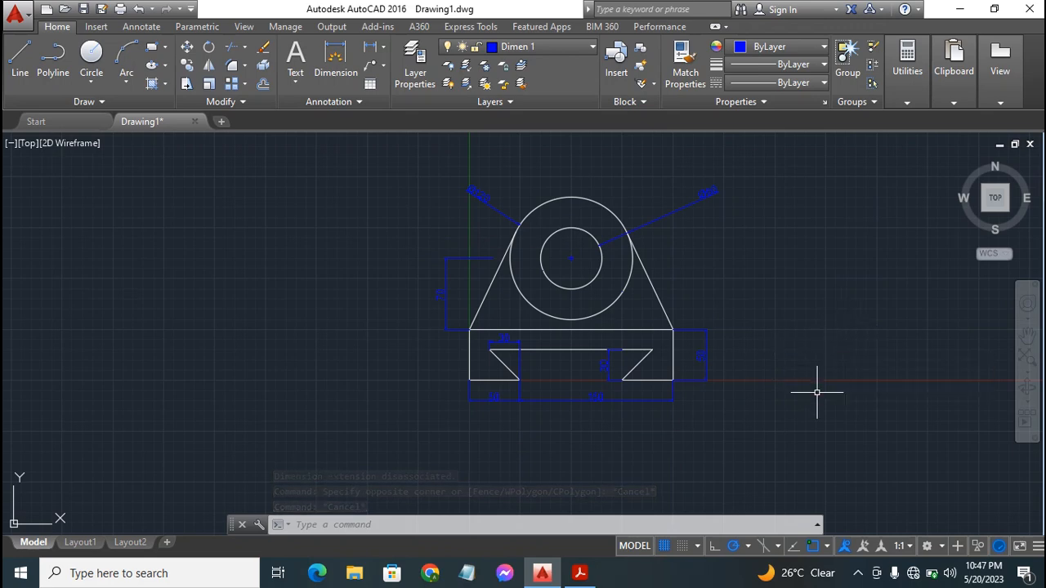
Compare the dimensioned part with the Exercise 8 sheet in Acrobat Reader, then return to AutoCAD
{"action": "scroll", "coordinate": [816, 393], "scroll_direction": "up", "scroll_amount": 2}
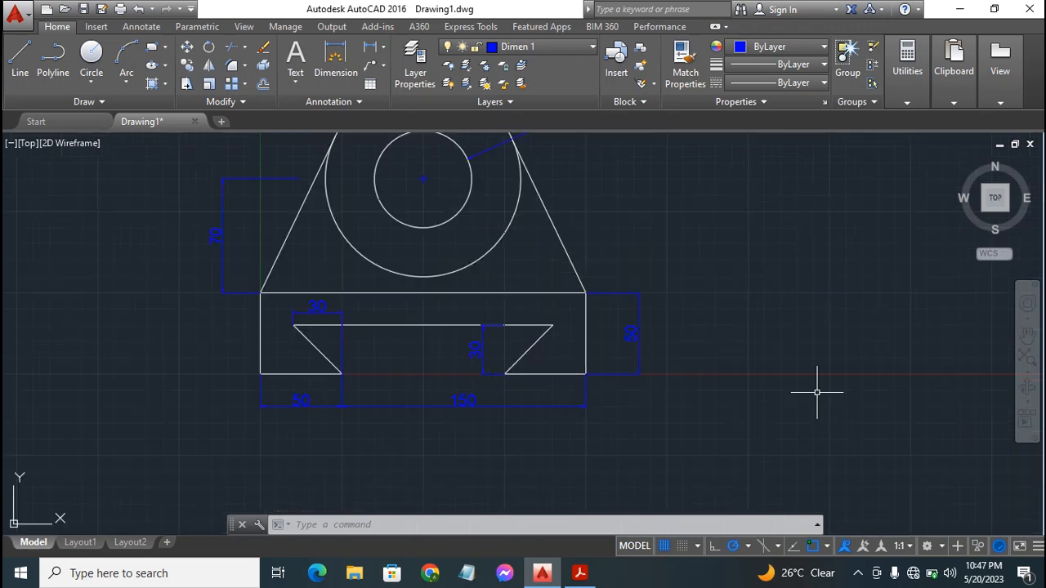
{"action": "left_click", "coordinate": [1028, 333]}
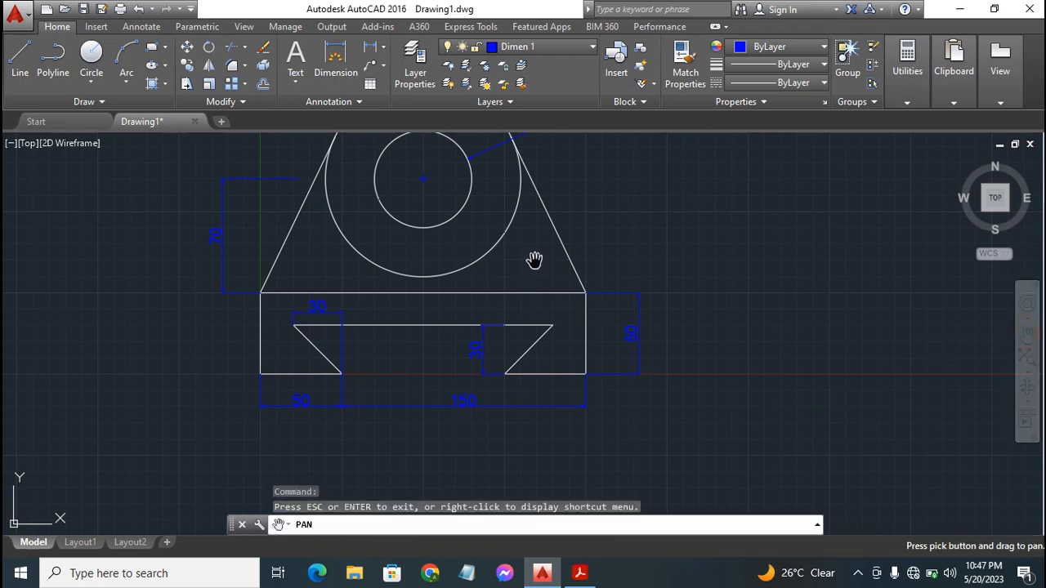
{"action": "mouse_move", "coordinate": [534, 260]}
{"action": "left_mouse_down"}
{"action": "mouse_move", "coordinate": [592, 315]}
{"action": "mouse_move", "coordinate": [597, 359]}
{"action": "mouse_move", "coordinate": [600, 345]}
{"action": "left_mouse_up"}
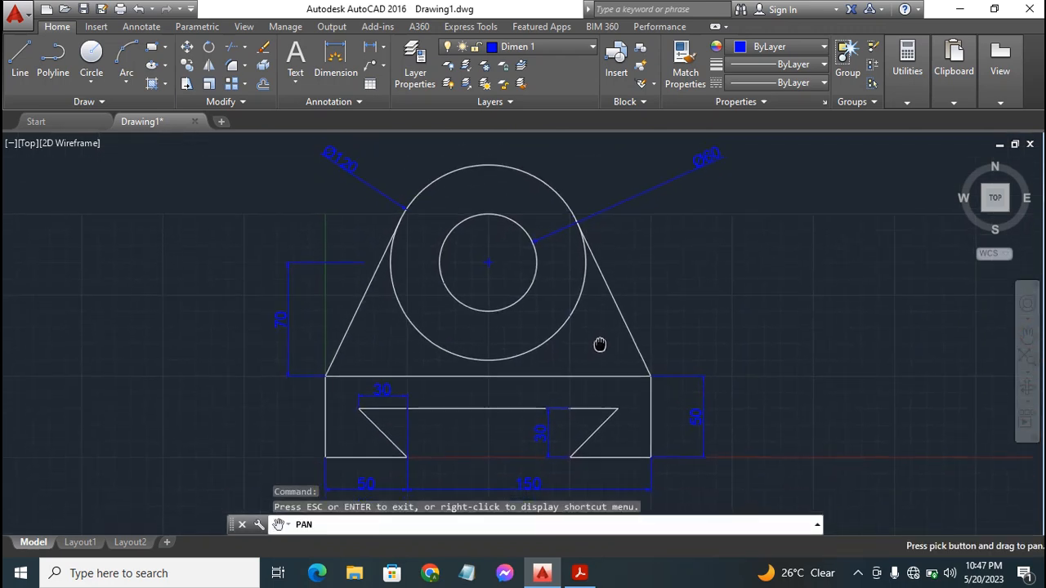
{"action": "key", "text": "Escape"}
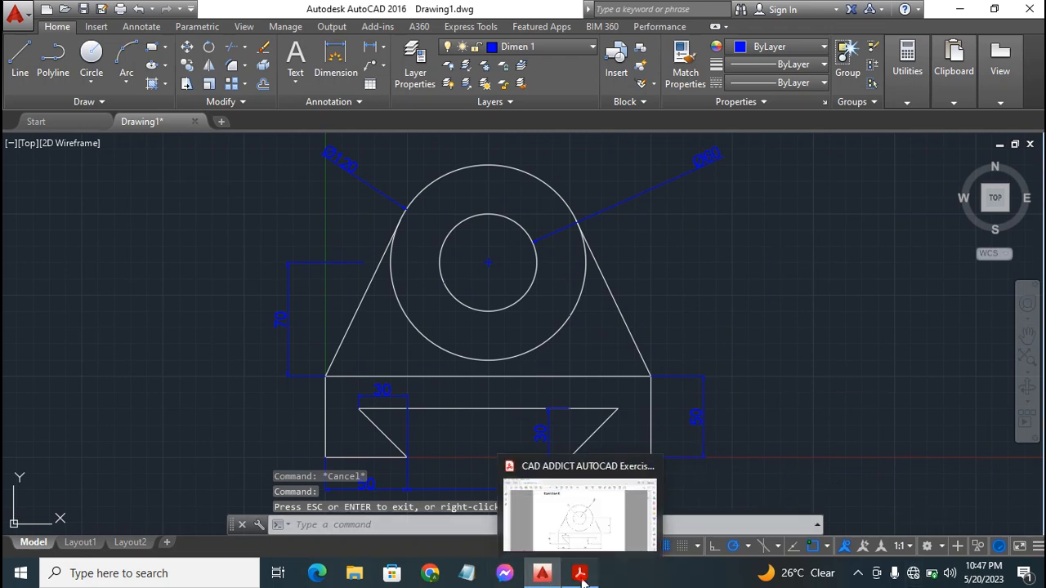
{"action": "left_click", "coordinate": [532, 490]}
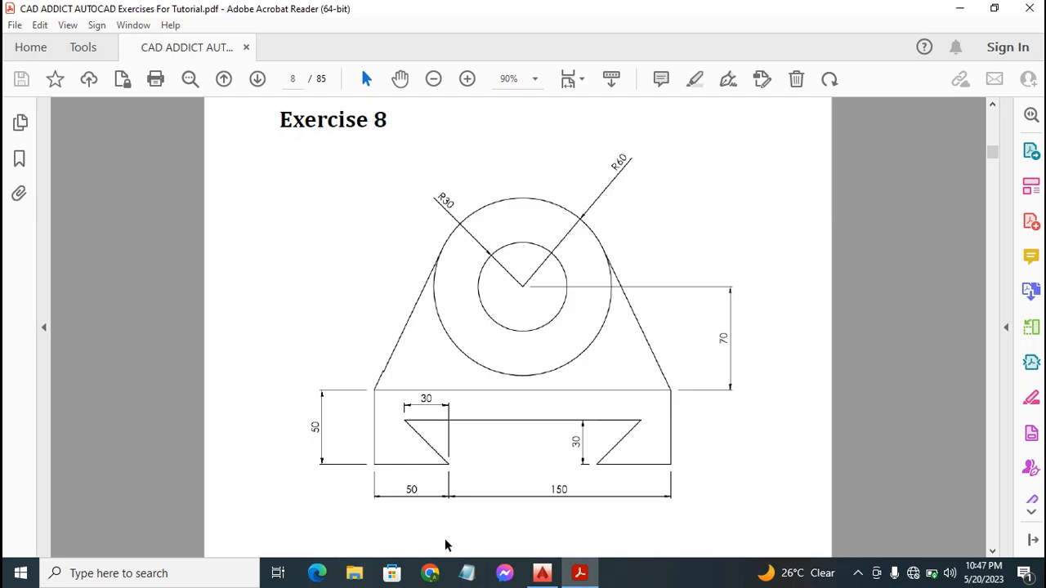
{"action": "left_click", "coordinate": [543, 576]}
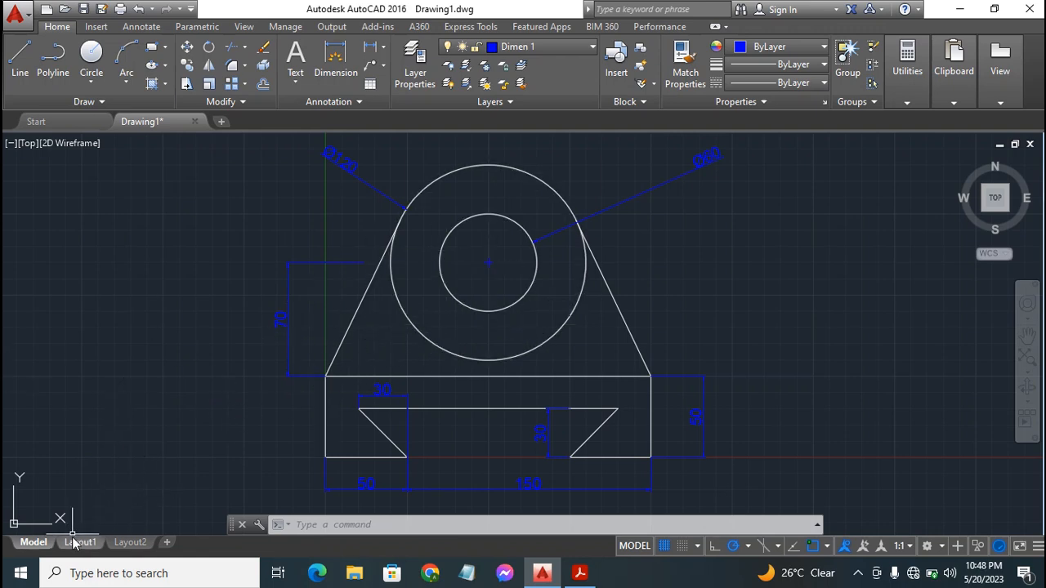
Open Layout1 and turn off the grid inside its viewport, returning to paper space
{"action": "mouse_move", "coordinate": [75, 542]}
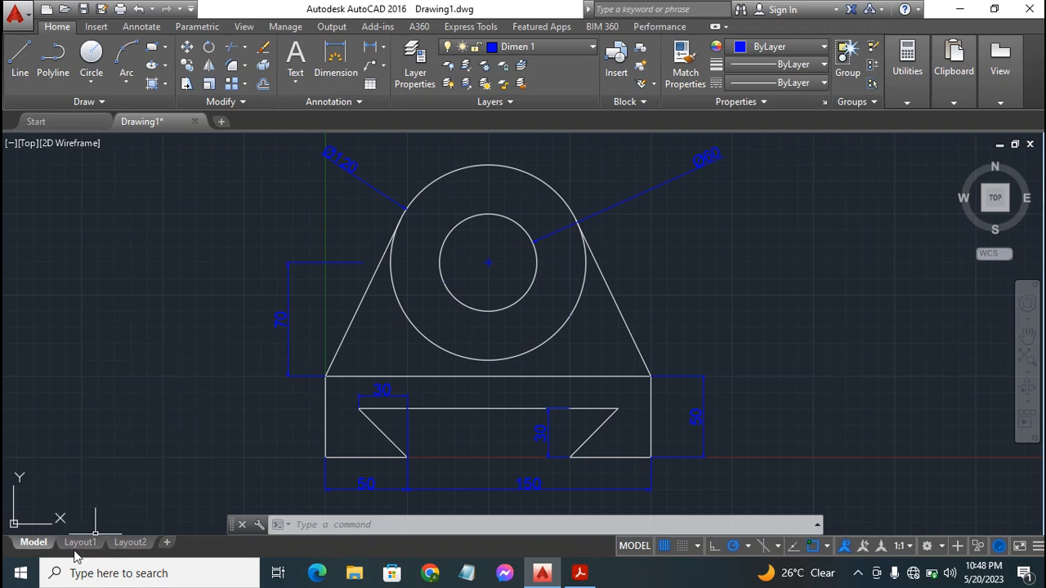
{"action": "left_click", "coordinate": [74, 543]}
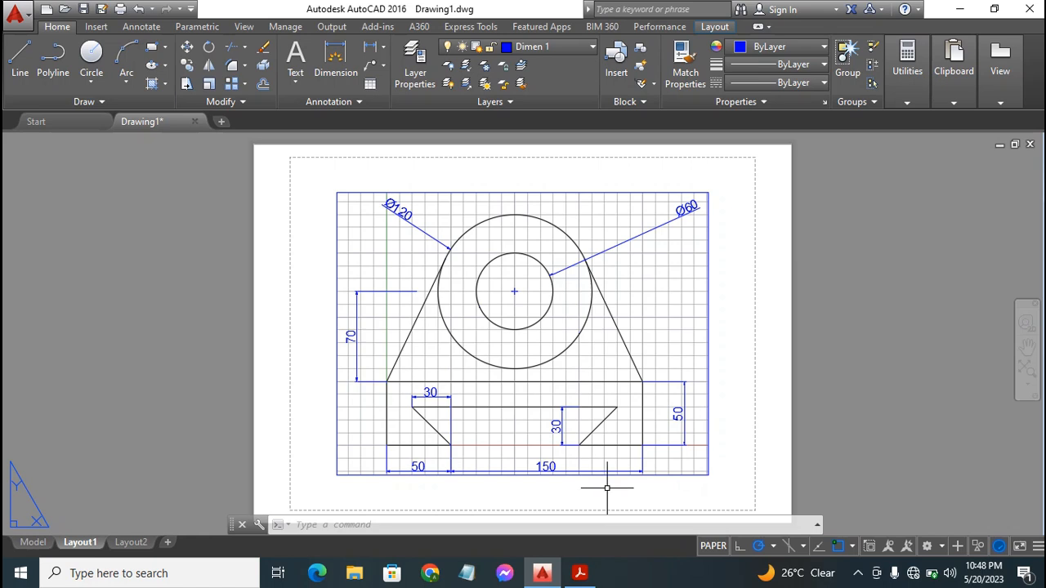
{"action": "left_click", "coordinate": [712, 546]}
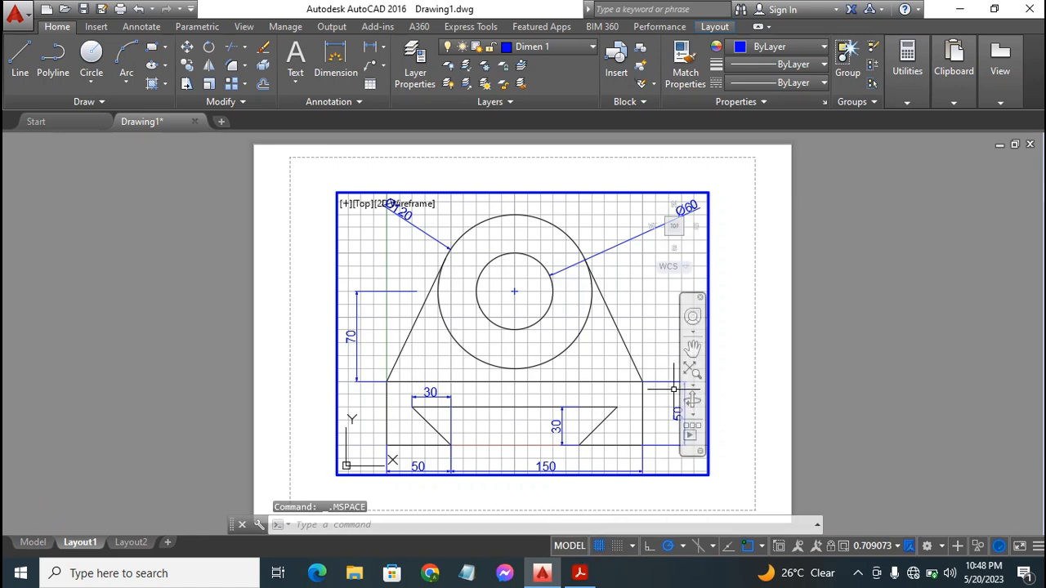
{"action": "left_click", "coordinate": [600, 546]}
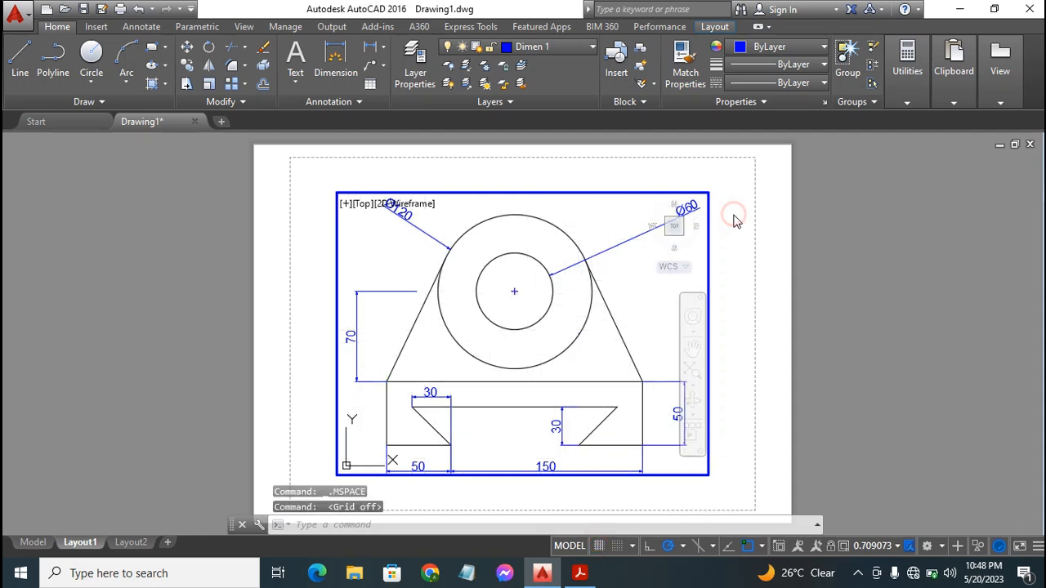
{"action": "left_click", "coordinate": [569, 545]}
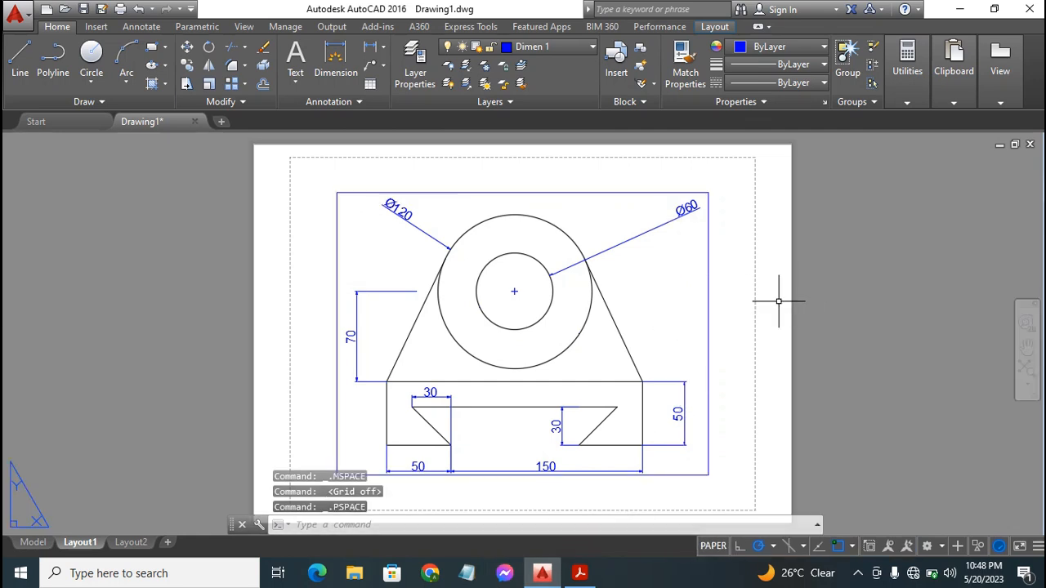
Create a new layer named Vports in the layer properties
{"action": "left_click", "coordinate": [708, 296]}
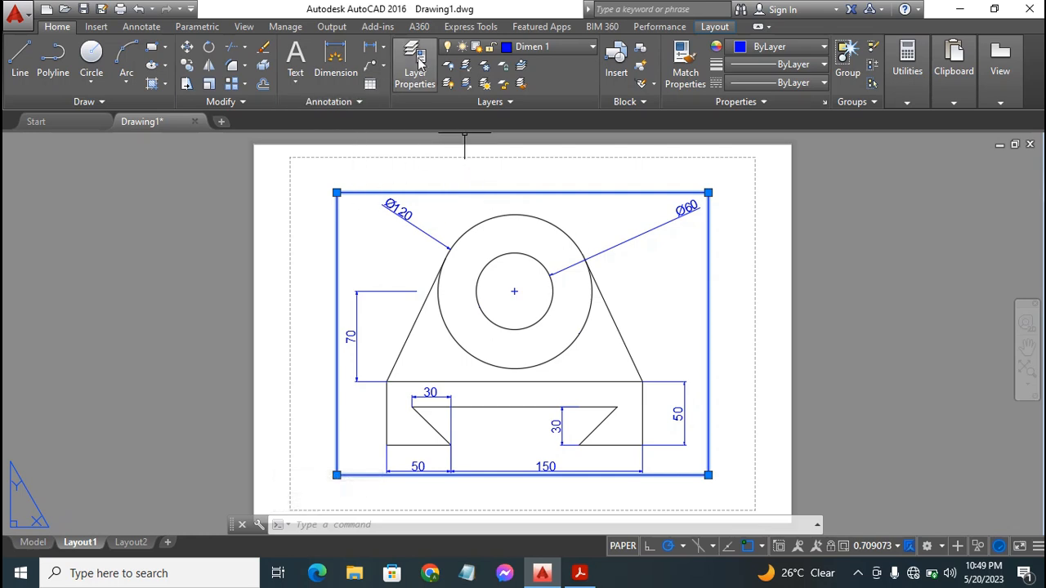
{"action": "left_click", "coordinate": [484, 175]}
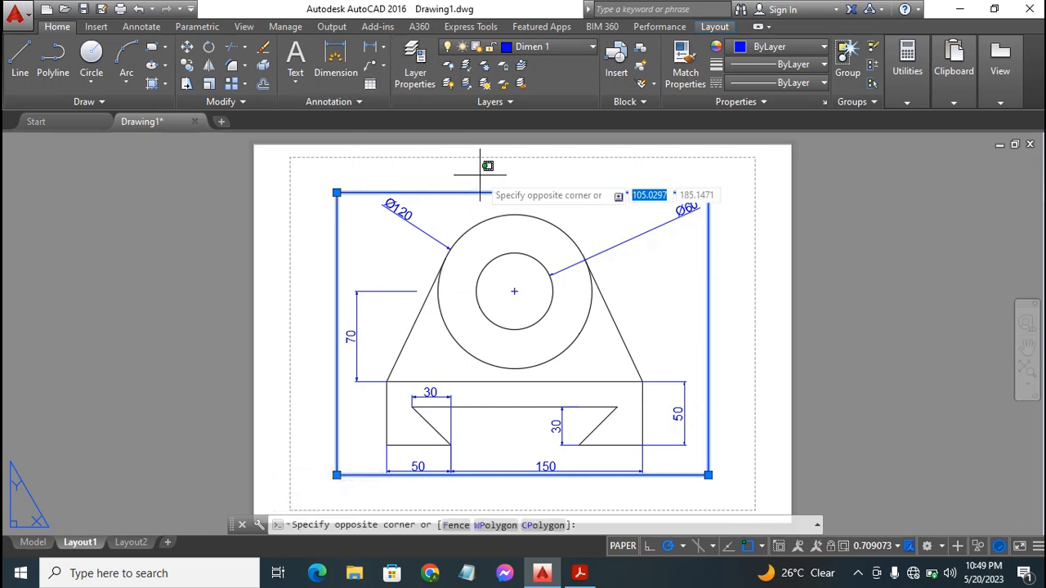
{"action": "left_click", "coordinate": [481, 174]}
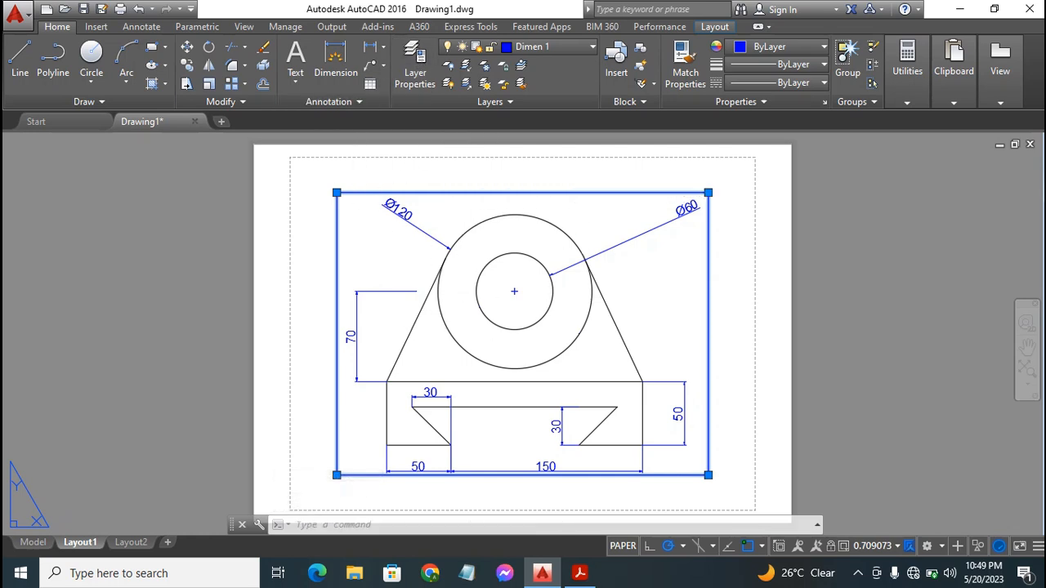
{"action": "left_click", "coordinate": [418, 58]}
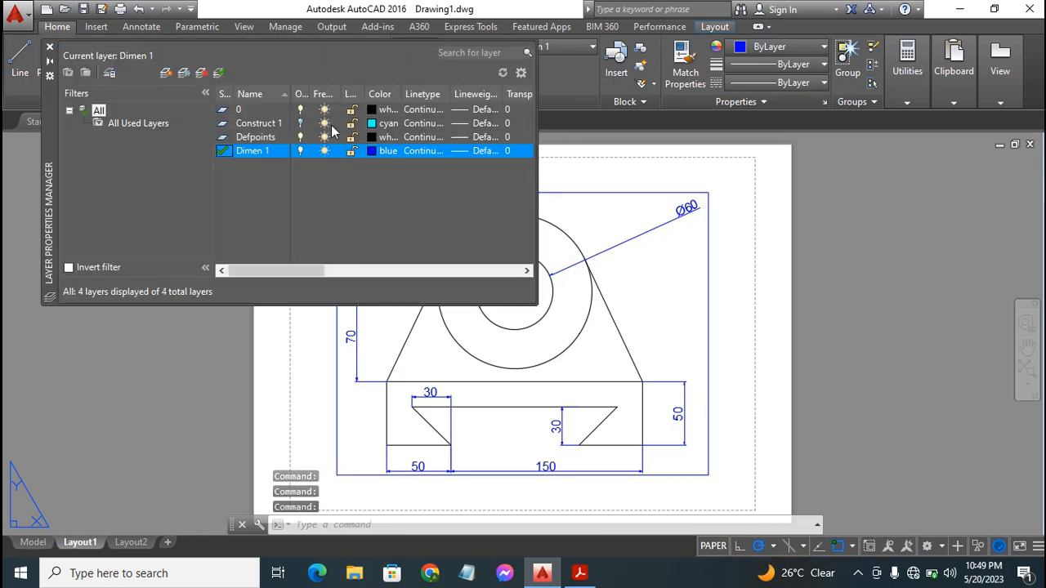
{"action": "right_click", "coordinate": [245, 153]}
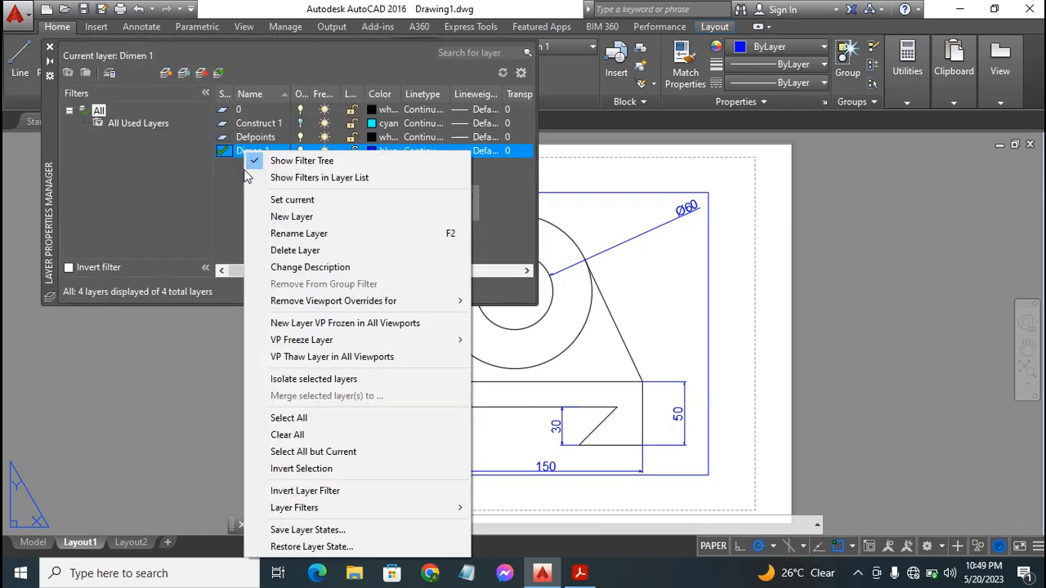
{"action": "left_click", "coordinate": [296, 217]}
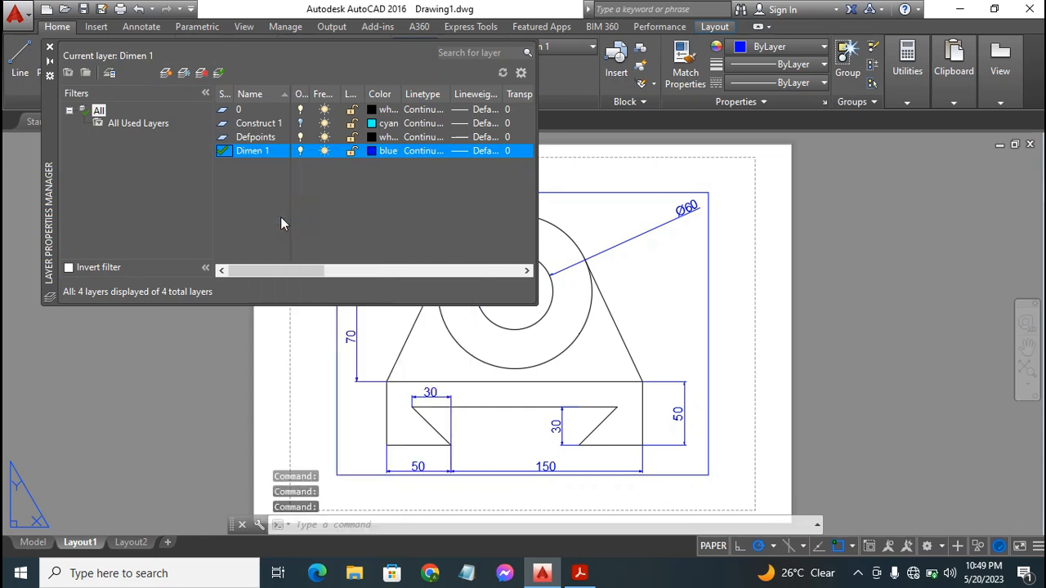
{"action": "type", "text": "V"}
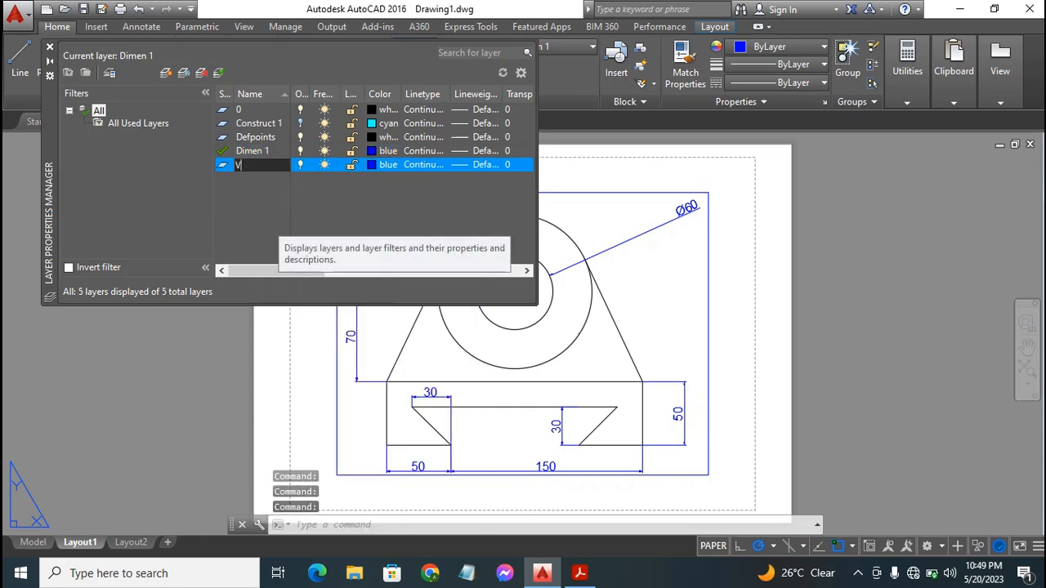
{"action": "type", "text": "ports"}
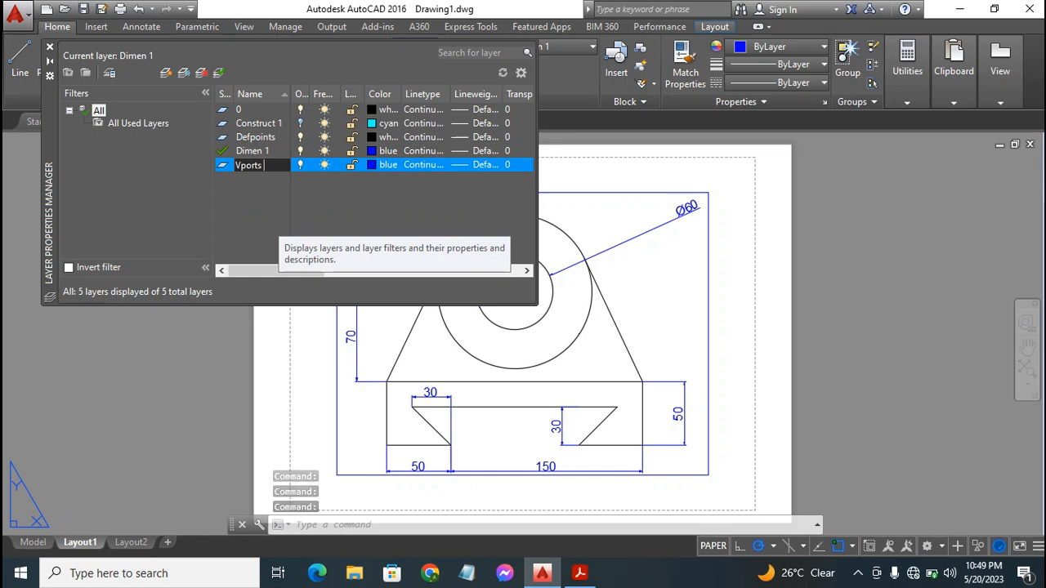
{"action": "key", "text": "Return"}
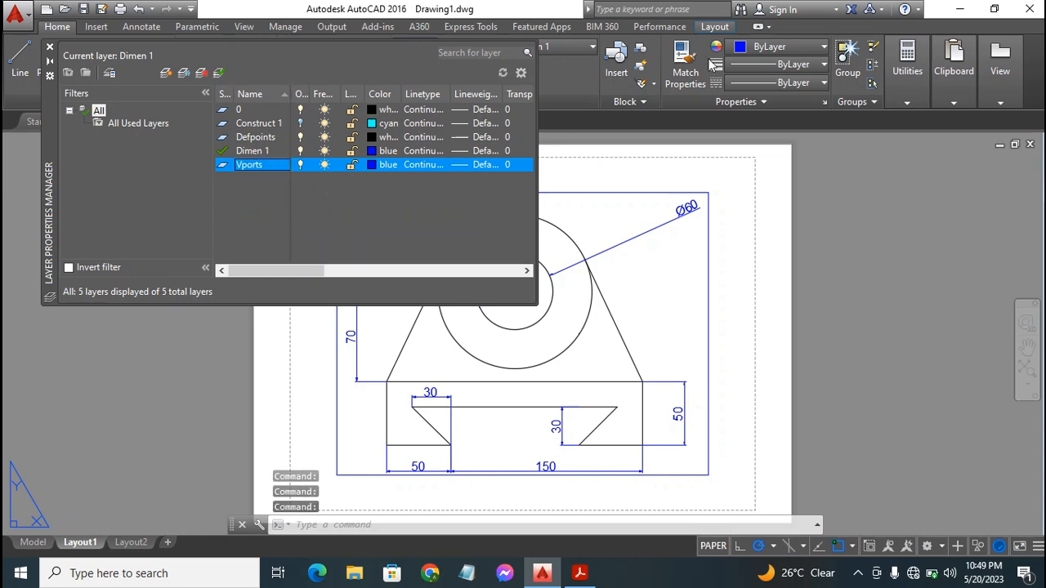
{"action": "left_click", "coordinate": [50, 46]}
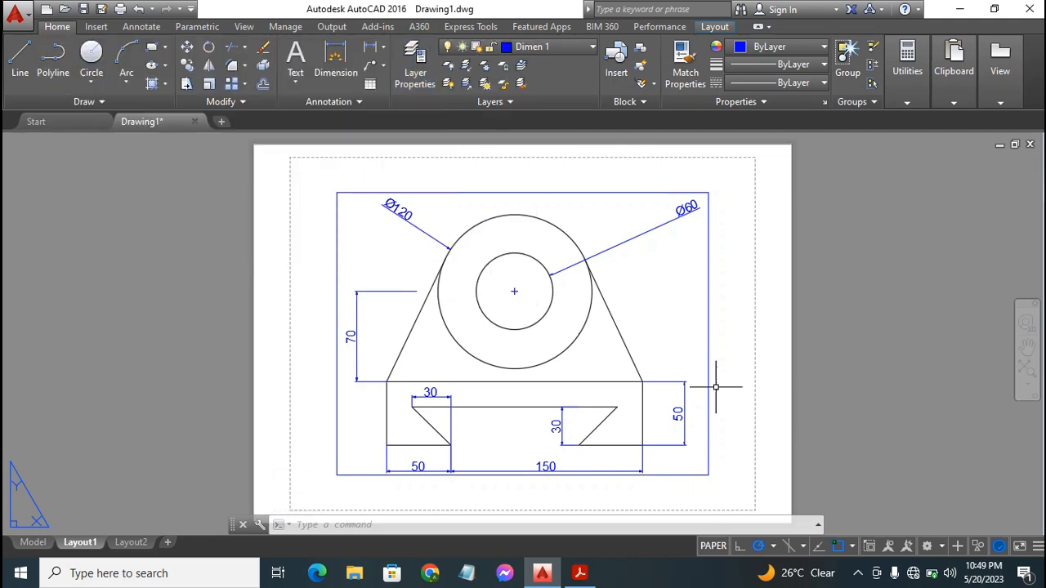
Move the viewport frame on Layout1 to the Vports layer
{"action": "left_click", "coordinate": [708, 269]}
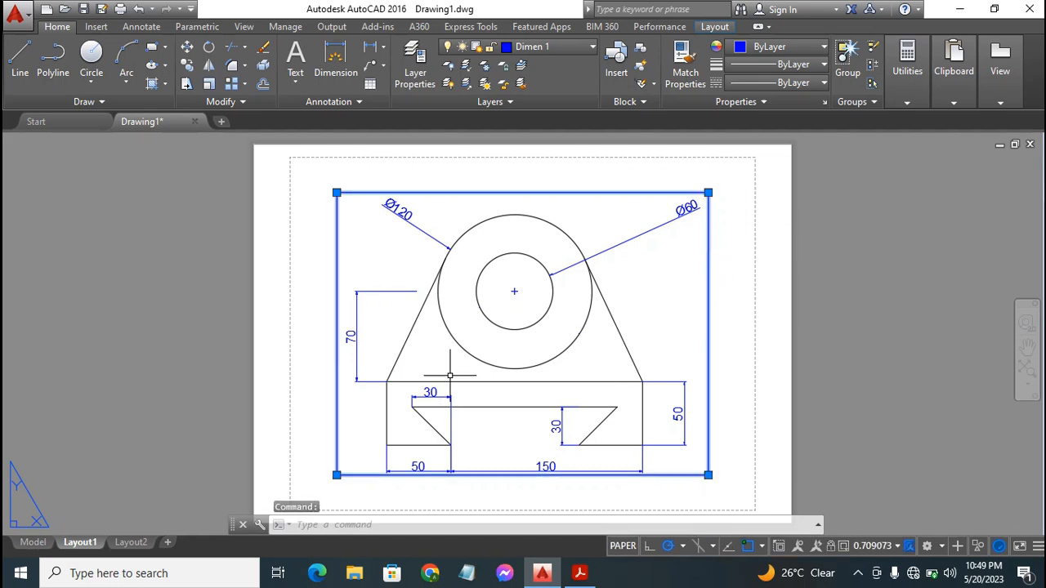
{"action": "left_click", "coordinate": [570, 47]}
{"action": "left_click", "coordinate": [545, 139]}
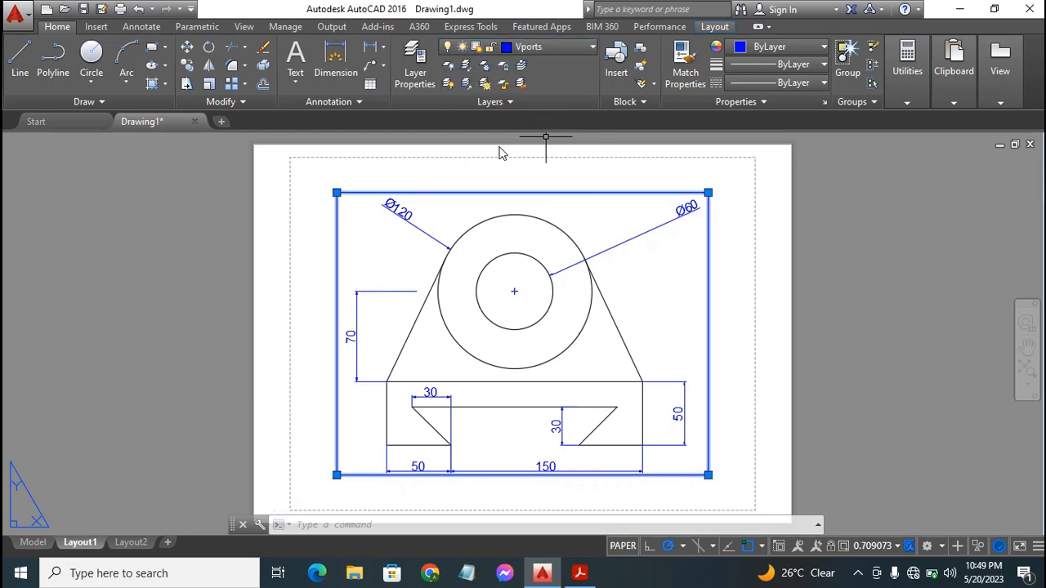
Turn off the Vports layer to hide the viewport frame, and clear the selection
{"action": "left_click", "coordinate": [447, 49]}
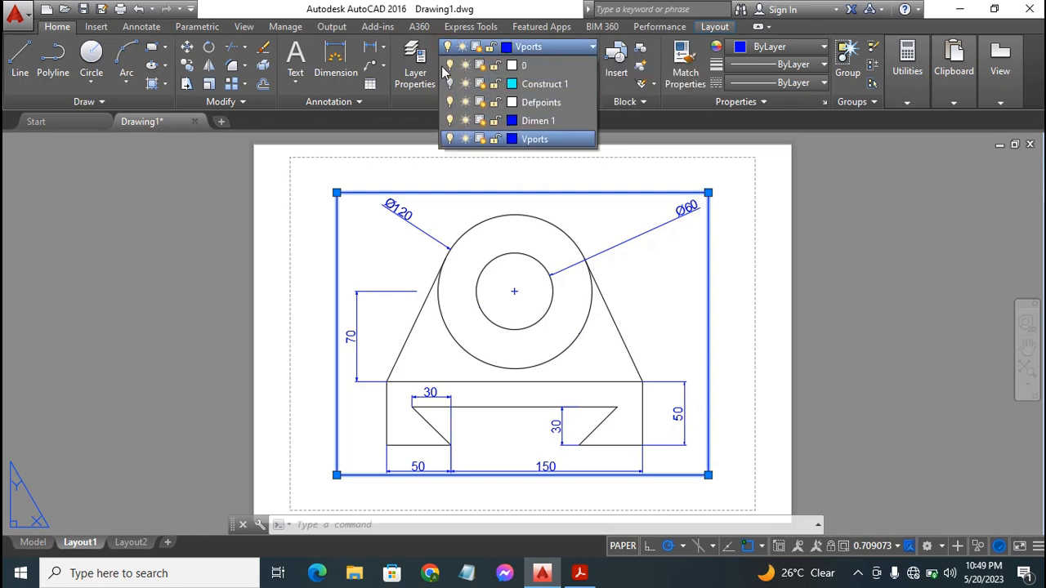
{"action": "left_click", "coordinate": [448, 139]}
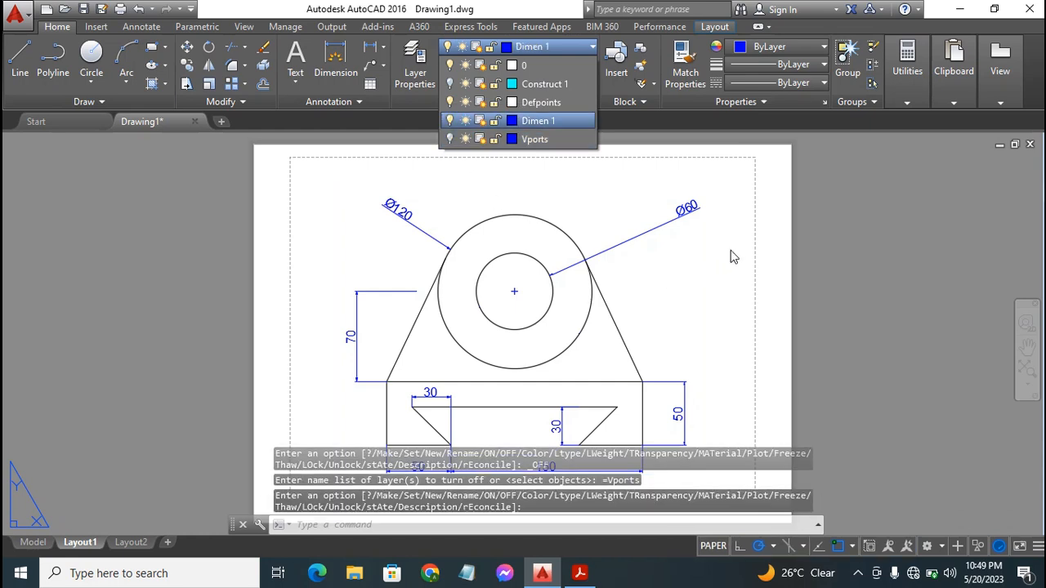
{"action": "key", "text": "Escape"}
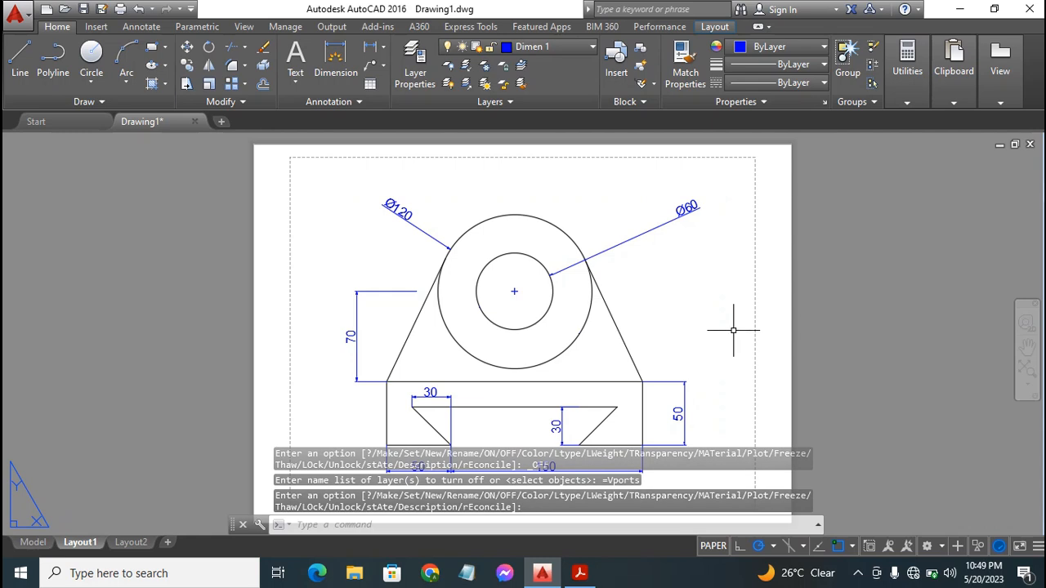
{"action": "key", "text": "Escape"}
{"action": "key", "text": "Escape"}
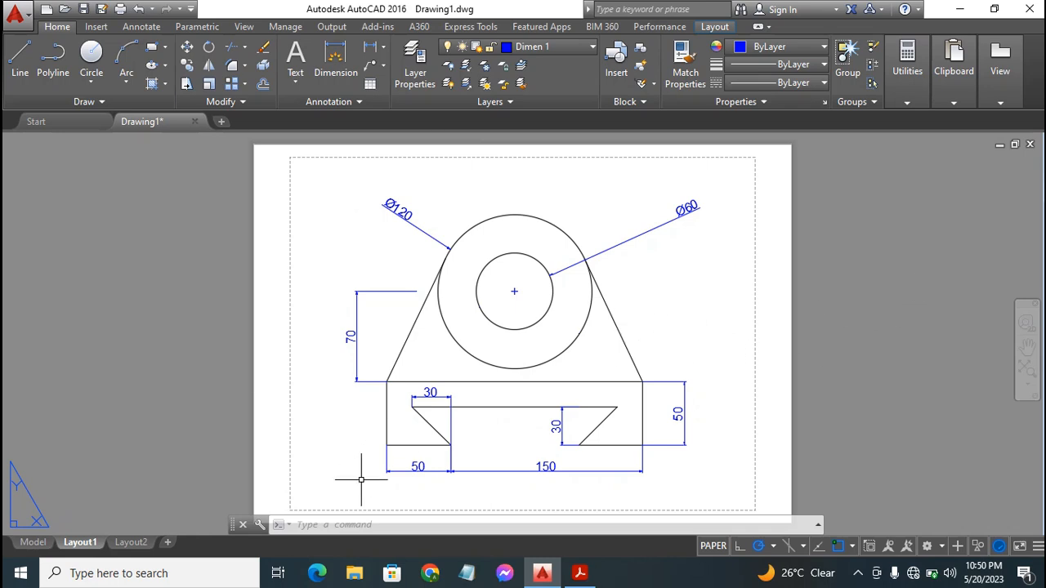
{"action": "left_click", "coordinate": [858, 573]}
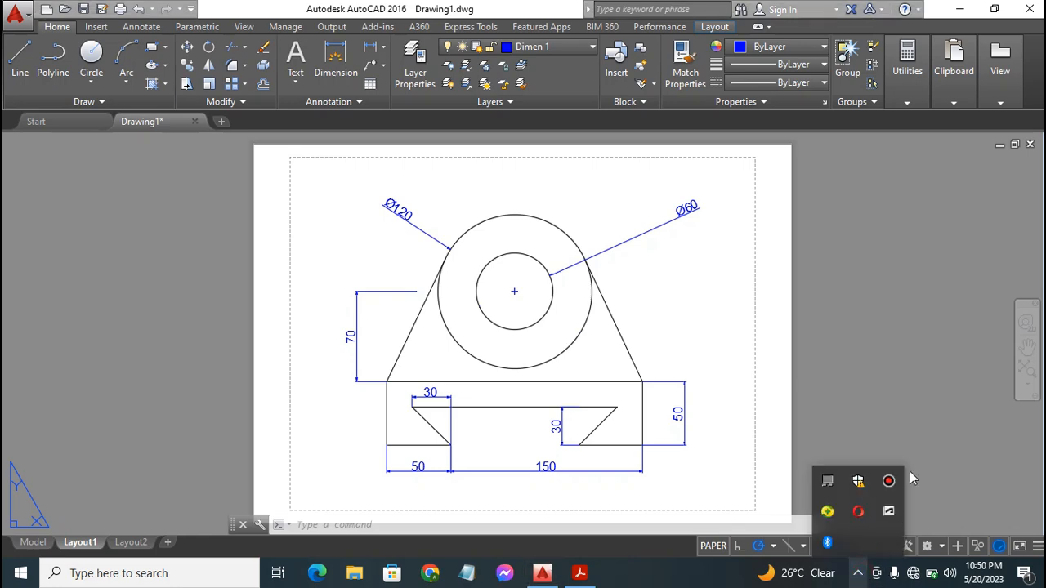